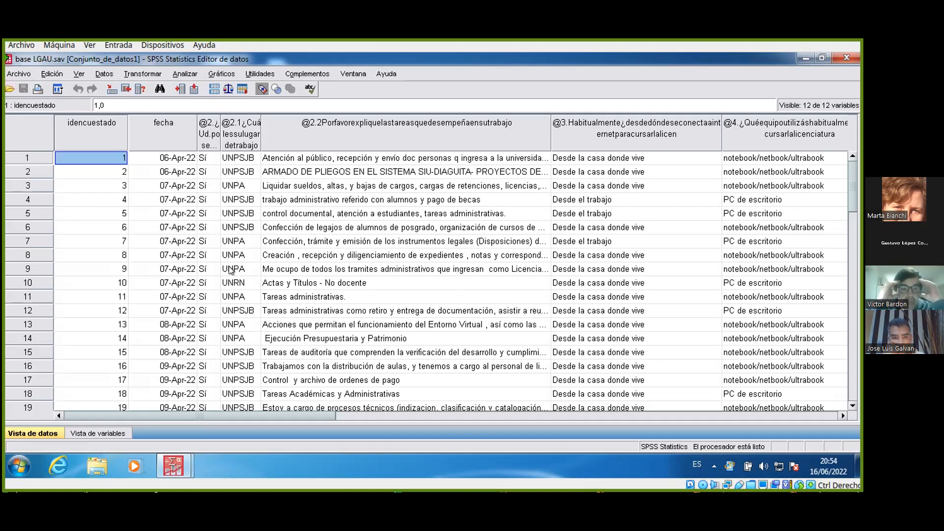
# - Switch to the variable definitions and examine the labels from idencuestado through question 7
pyautogui.hotkey('ctrl', 't')
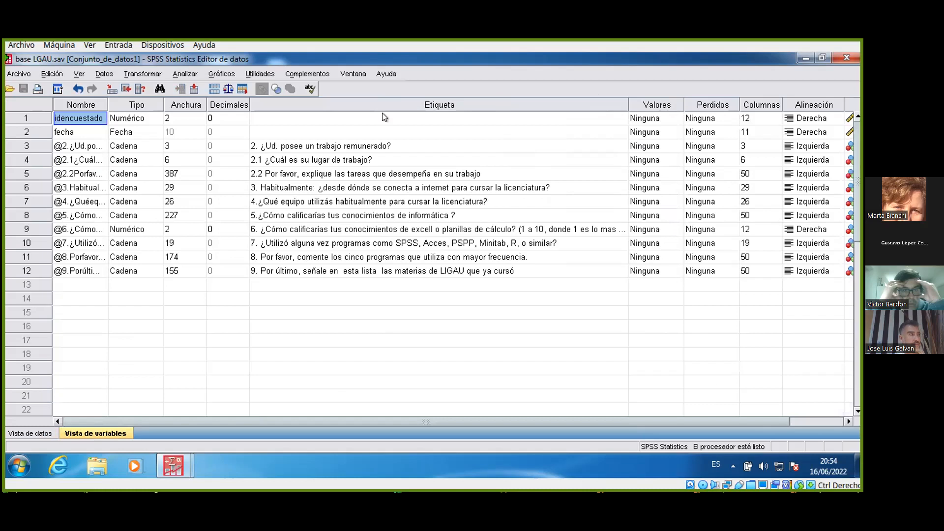
pyautogui.click(364, 118)
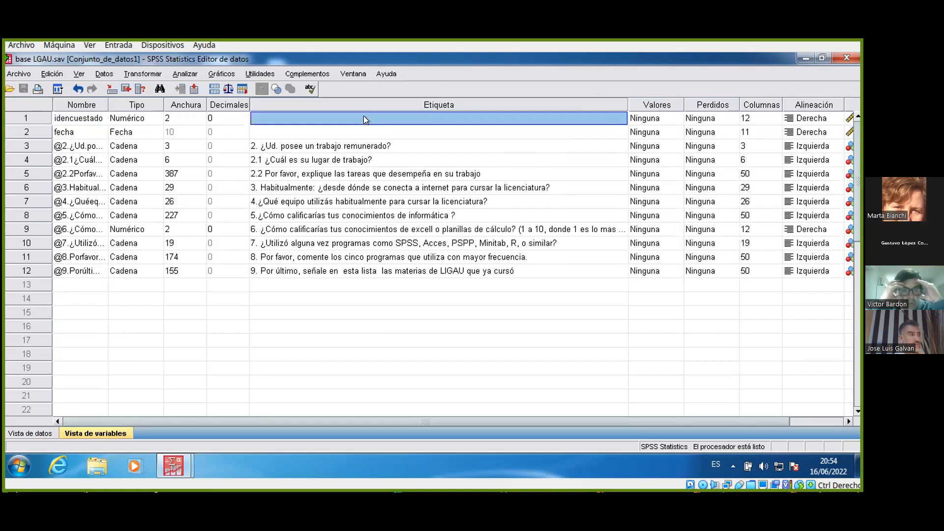
pyautogui.click(352, 130)
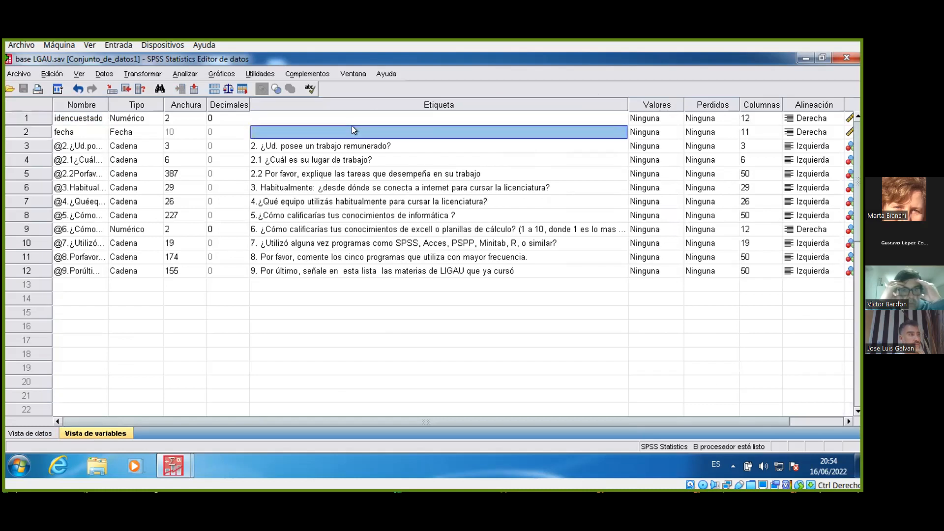
pyautogui.click(305, 146)
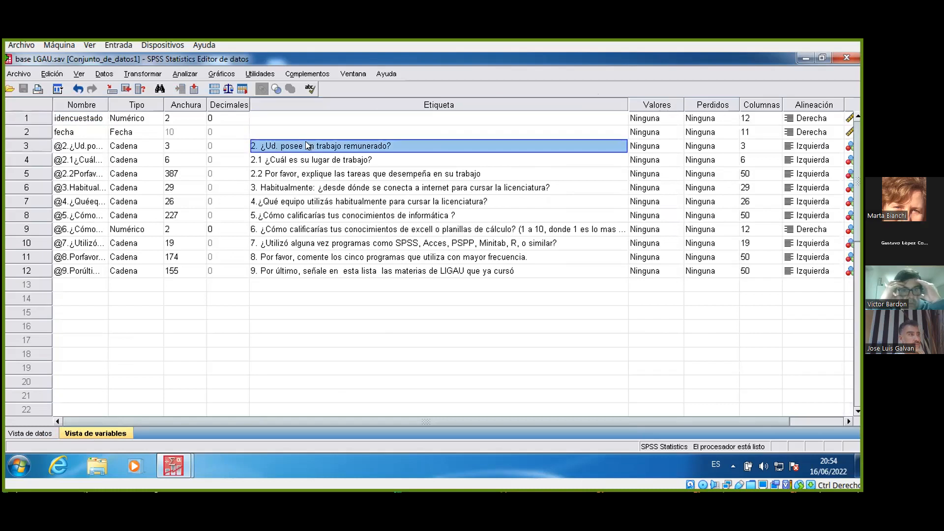
pyautogui.click(409, 160)
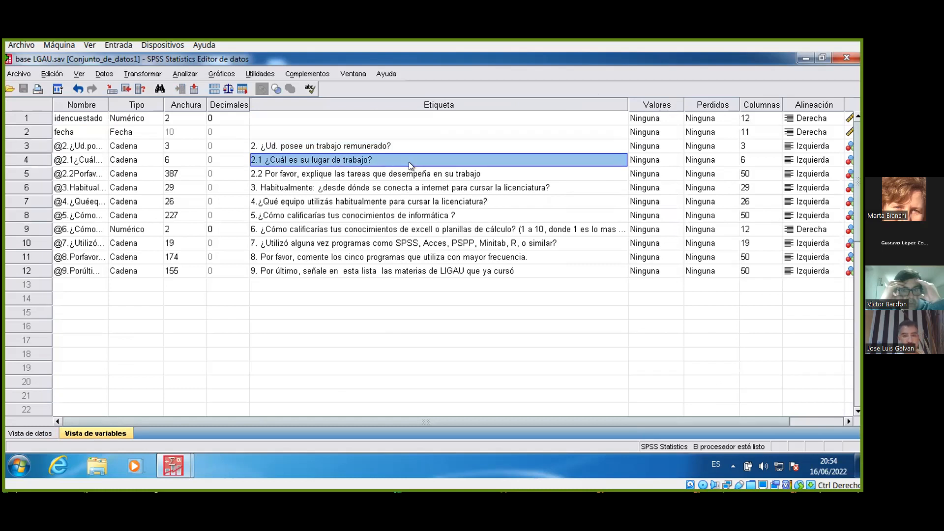
pyautogui.click(476, 170)
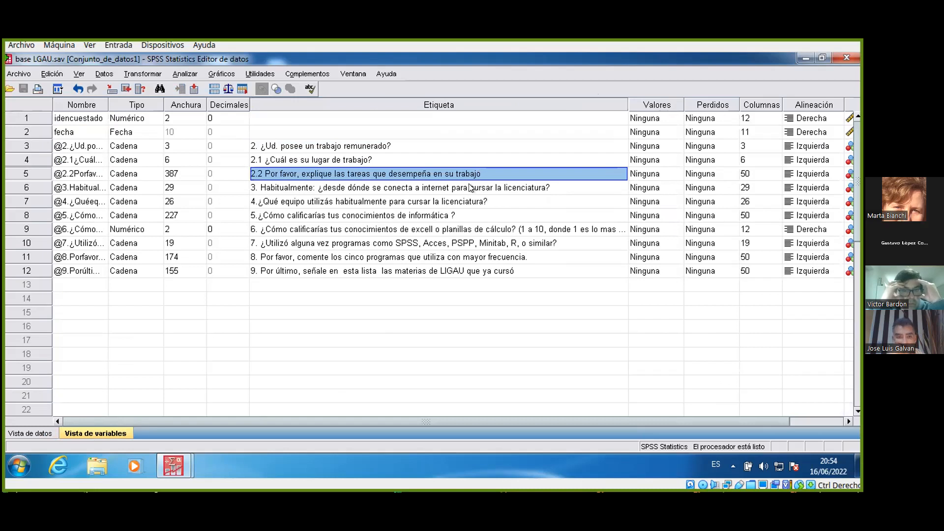
pyautogui.click(469, 187)
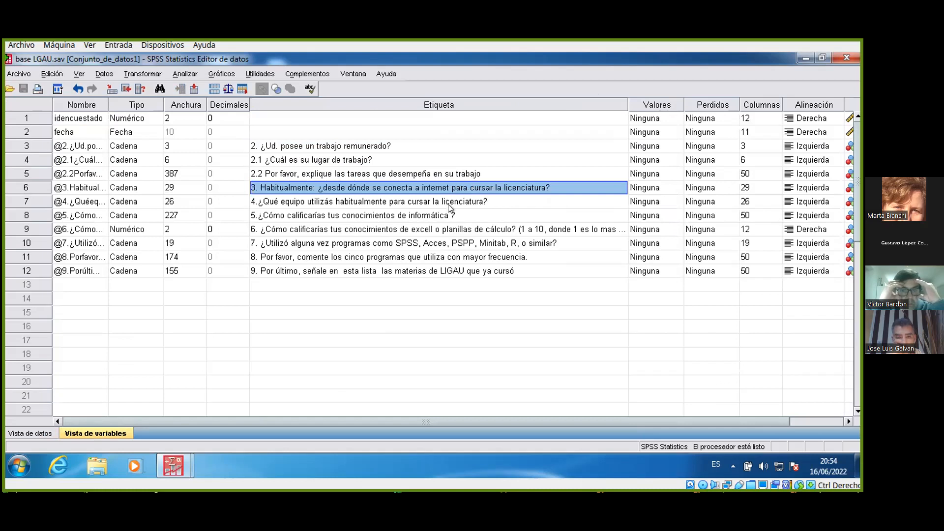
pyautogui.click(458, 203)
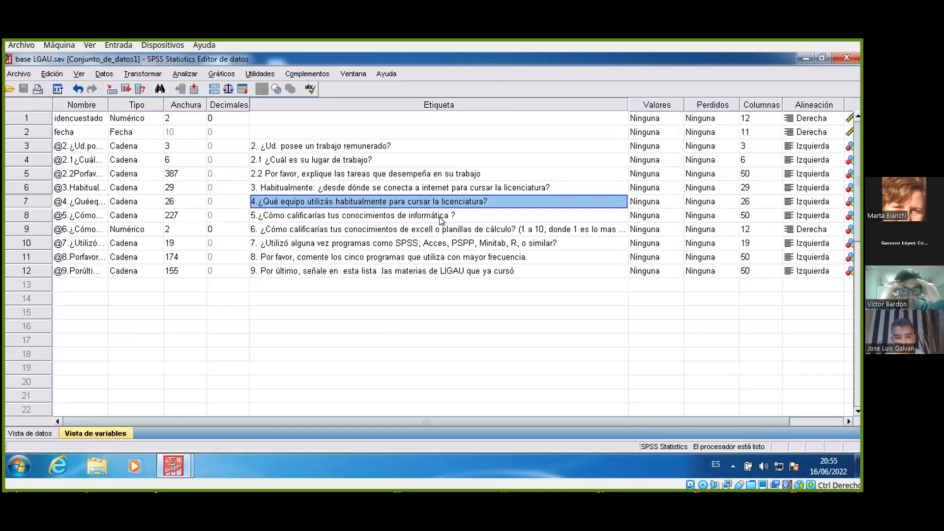
pyautogui.click(449, 216)
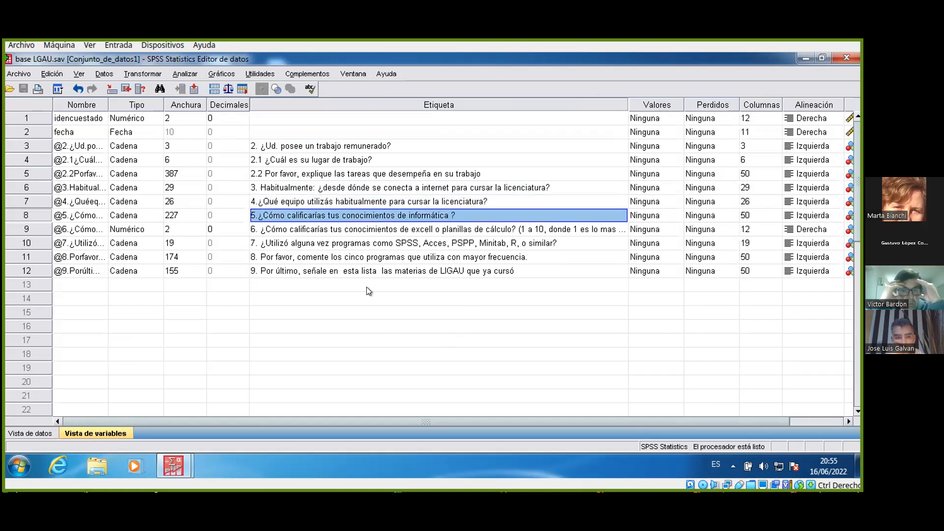
pyautogui.click(464, 224)
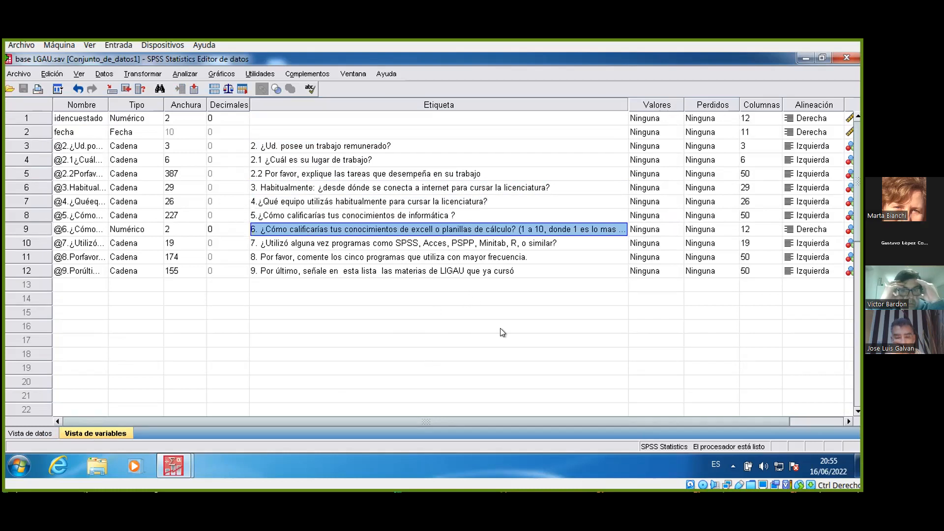
pyautogui.click(499, 246)
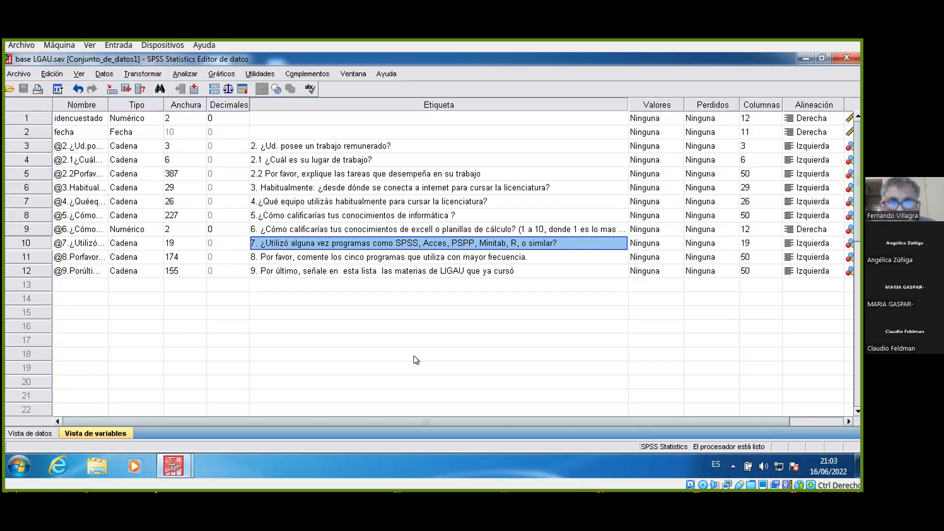
# - Set up a Frequencies analysis with the variables for questions 2, 2.1 and 2.2
pyautogui.click(170, 67)
pyautogui.moveTo(275, 118)
pyautogui.moveTo(302, 104)
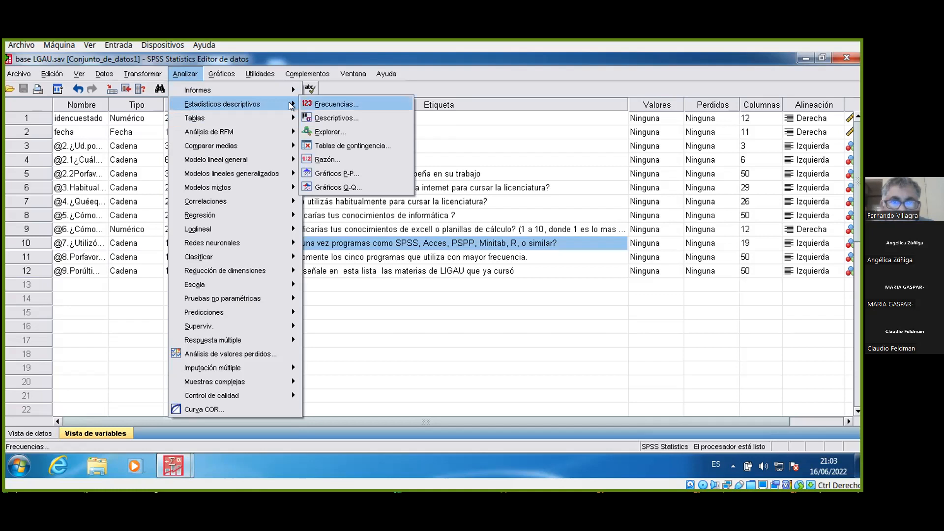
pyautogui.click(196, 75)
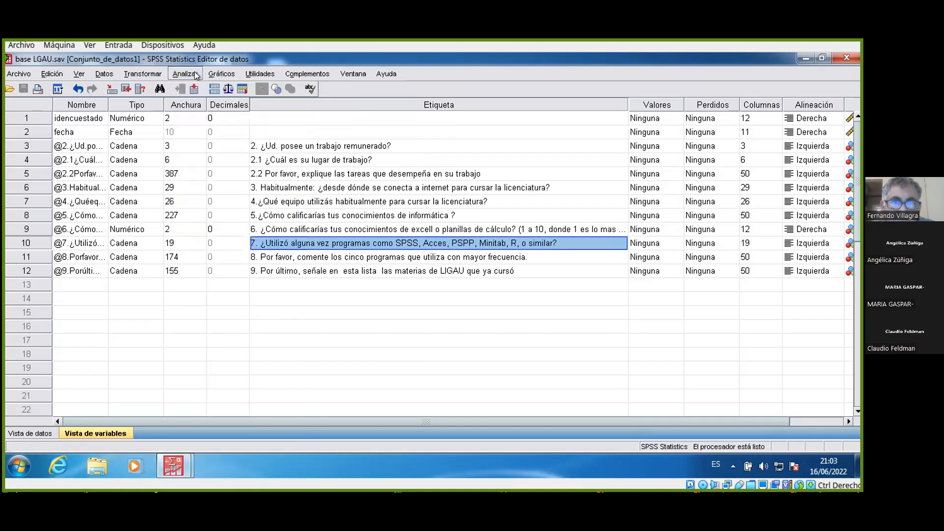
pyautogui.click(190, 74)
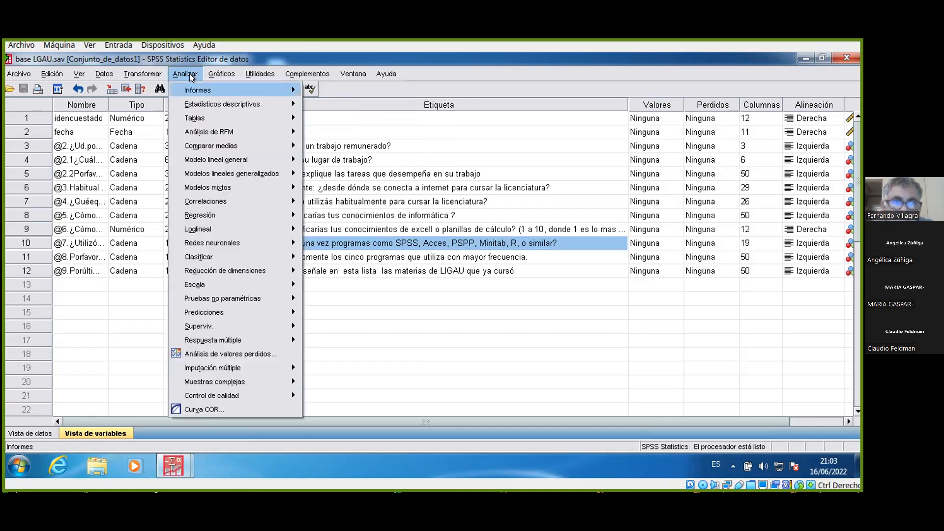
pyautogui.moveTo(225, 104)
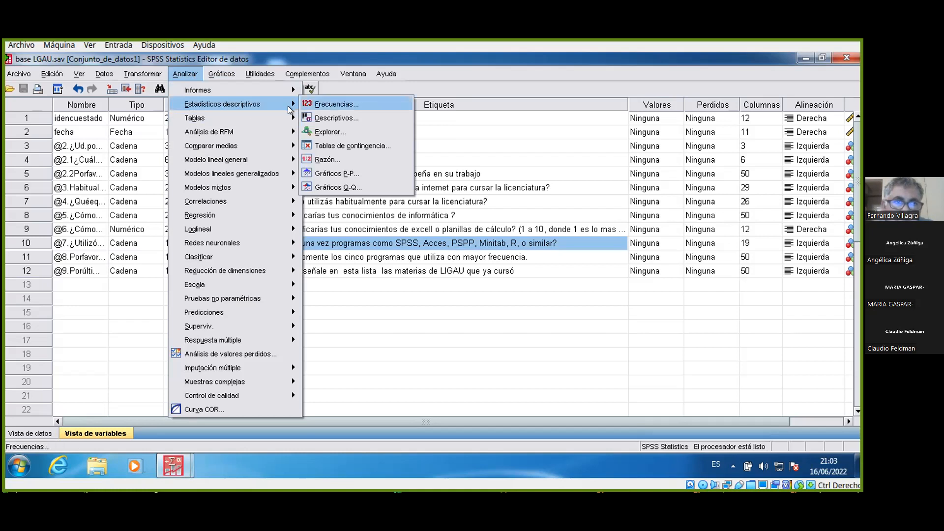
pyautogui.click(305, 103)
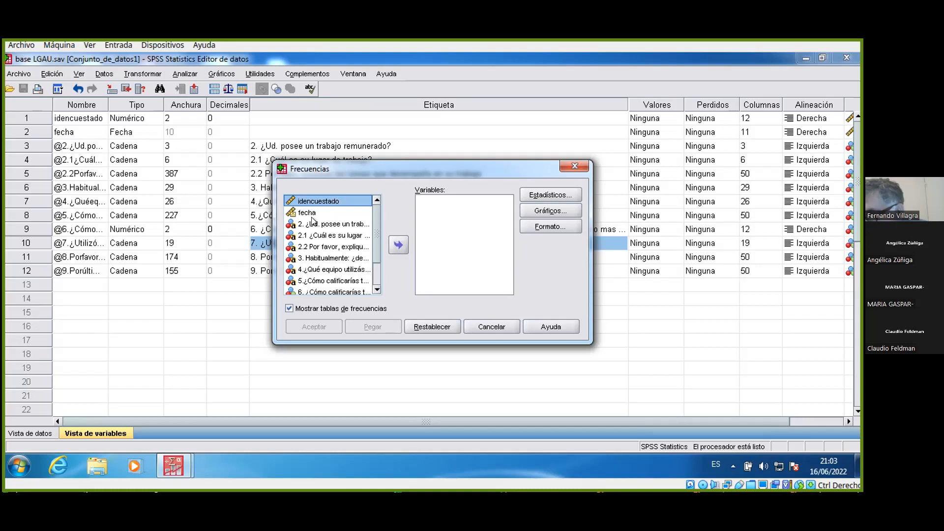
pyautogui.click(350, 225)
pyautogui.click(397, 245)
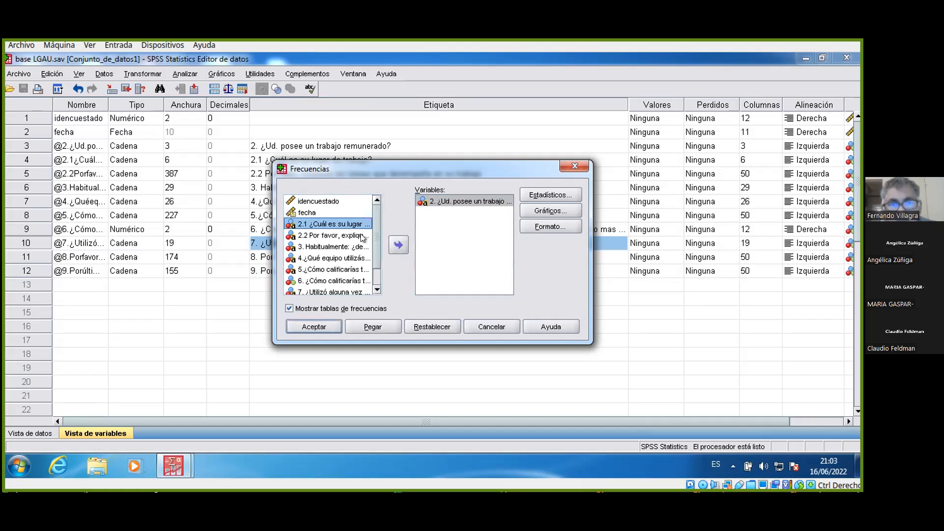
pyautogui.click(397, 245)
pyautogui.click(399, 244)
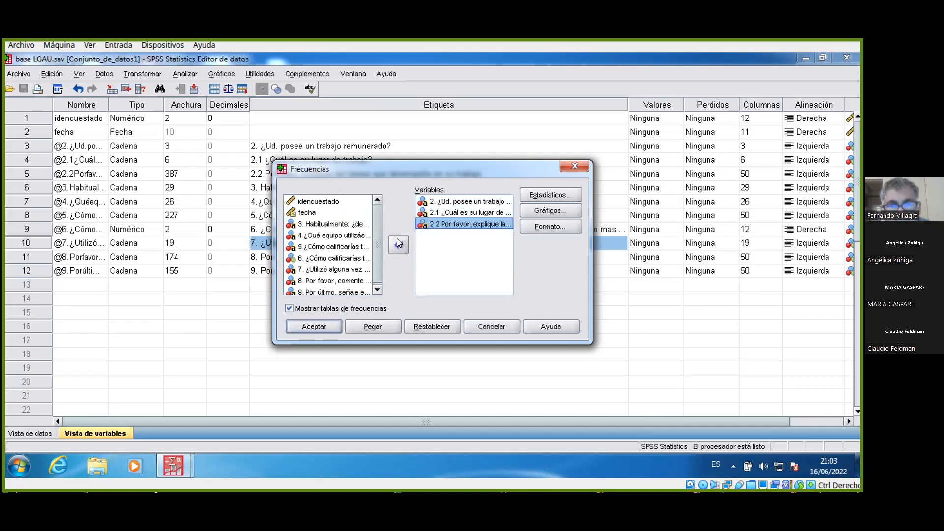
# - Review the statistics and chart types available for the frequency analysis, leaving both sets of options without applying anything
pyautogui.click(542, 191)
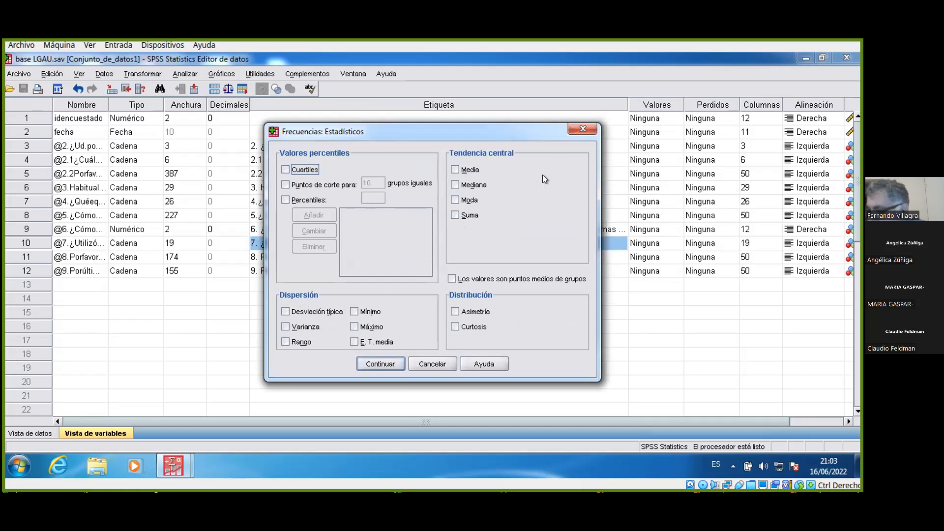
pyautogui.click(570, 125)
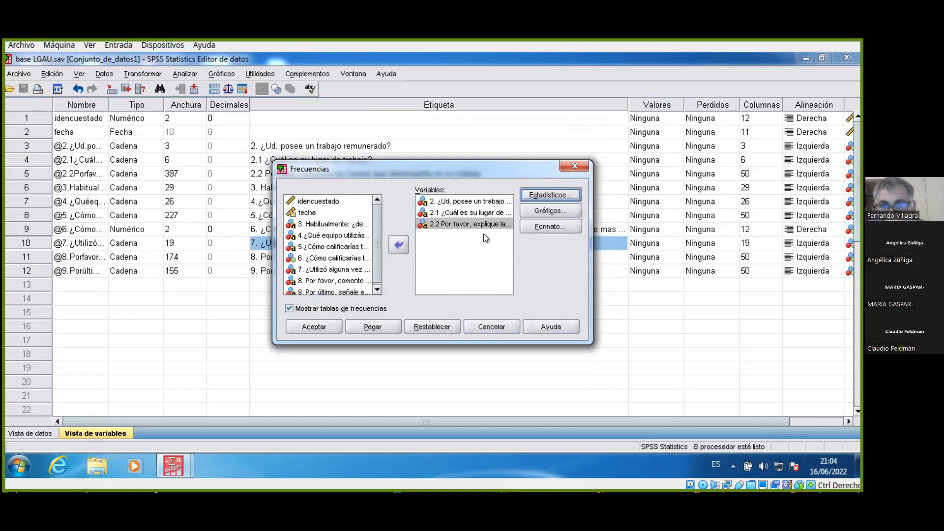
pyautogui.click(539, 207)
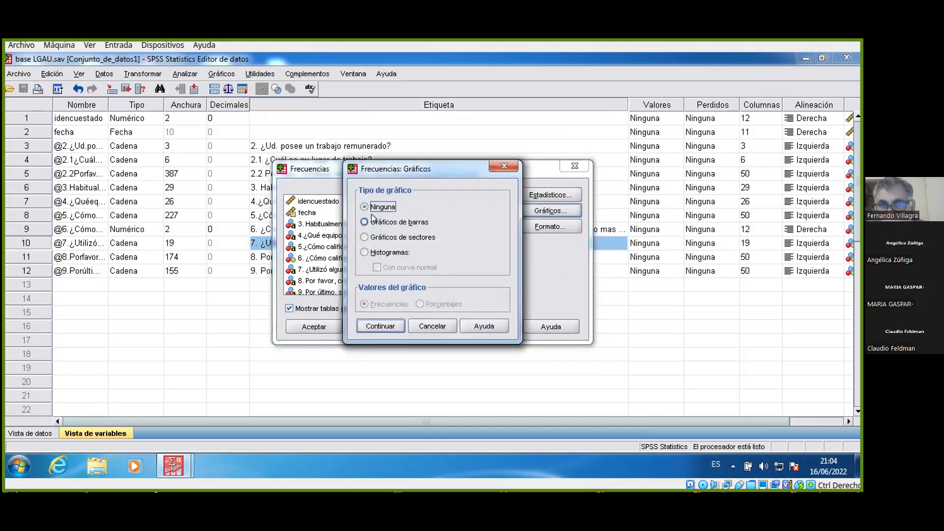
pyautogui.click(364, 235)
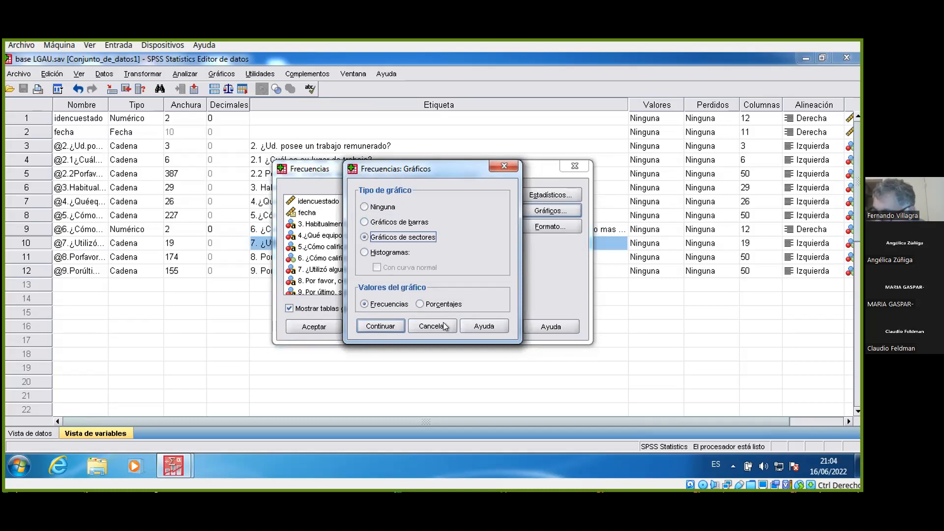
pyautogui.click(364, 206)
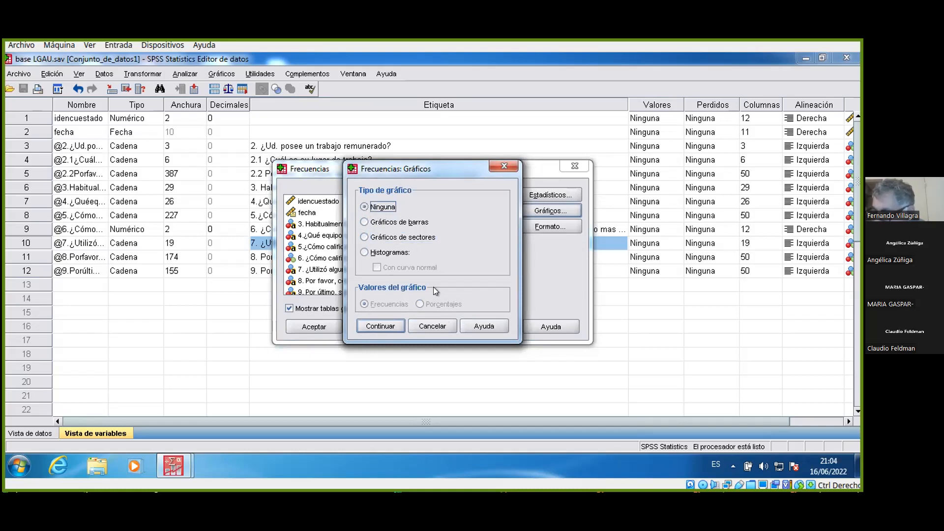
pyautogui.click(439, 325)
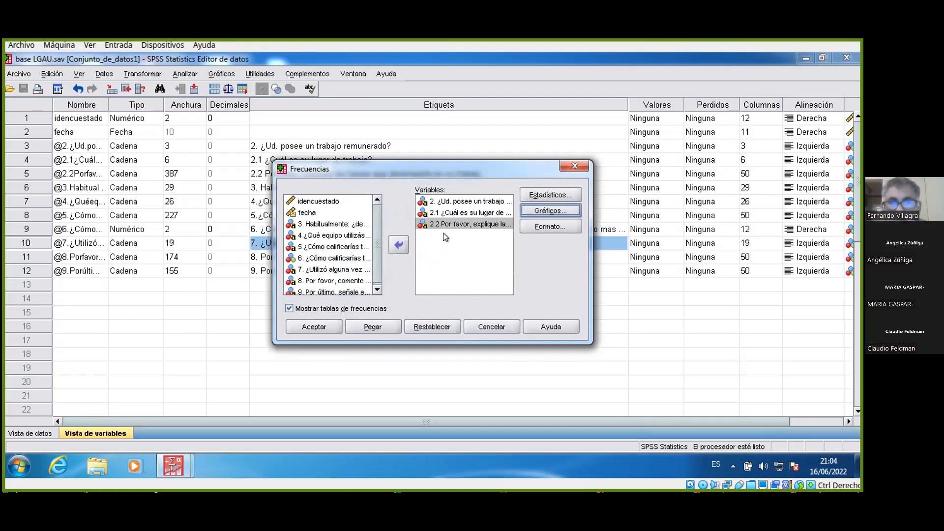
# - Run the frequency analysis and switch to the Resultado1 output window
pyautogui.click(322, 326)
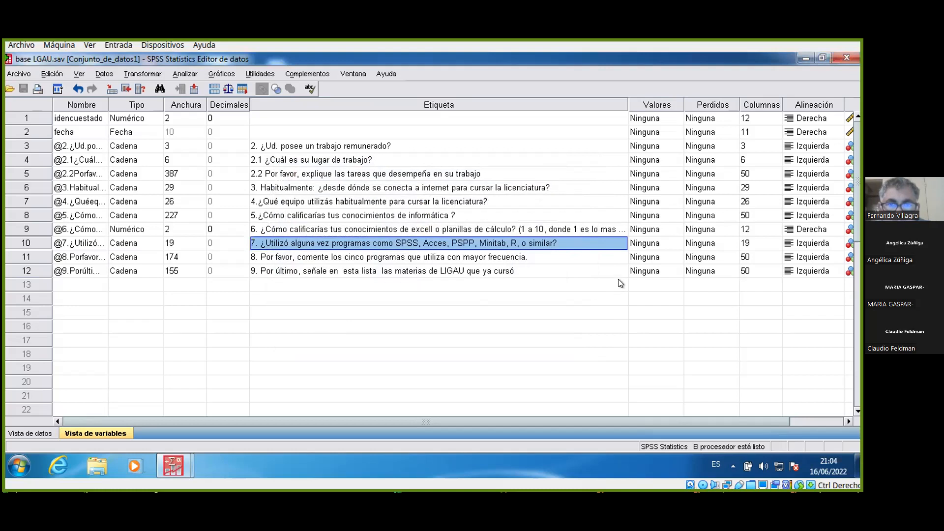
pyautogui.moveTo(179, 457)
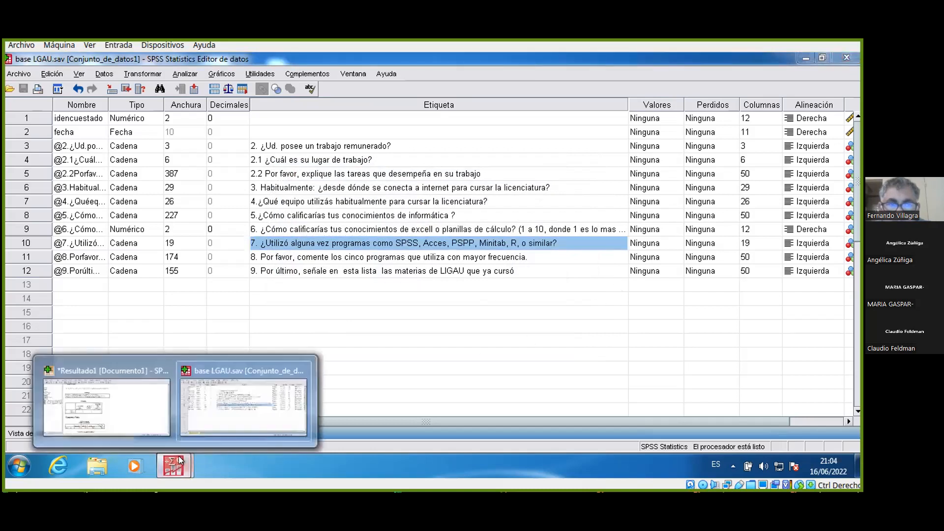
pyautogui.click(119, 397)
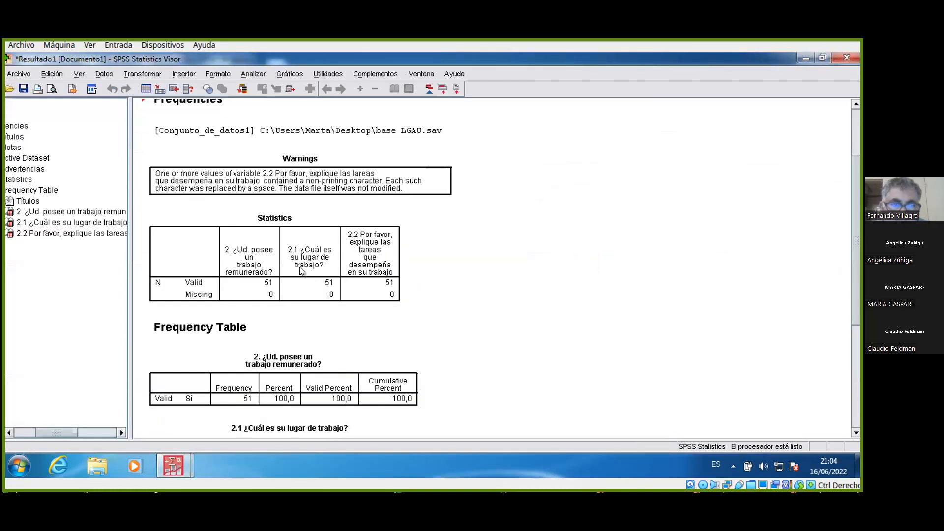
# - Examine the Statistics table and the frequency tables for questions 2, 2.1 and 2.2 in the output
pyautogui.click(258, 284)
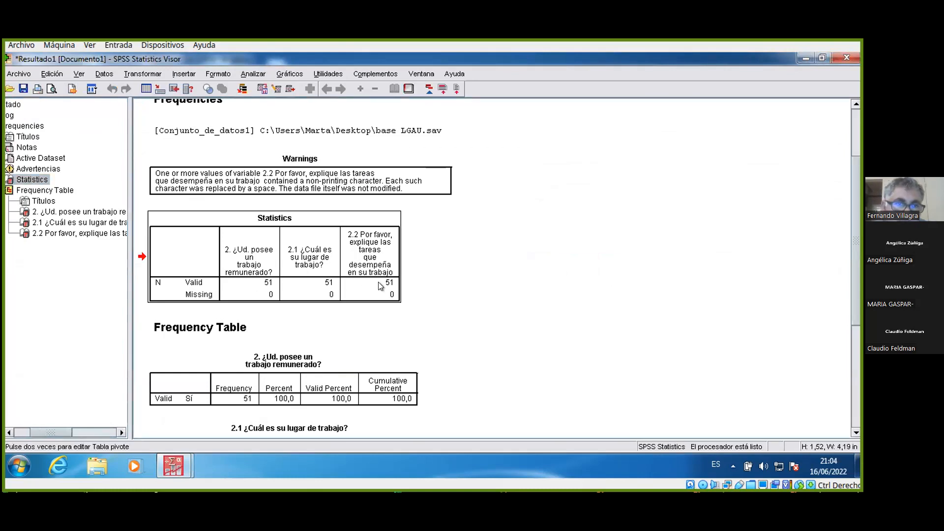
pyautogui.scroll(-3, 379, 282)
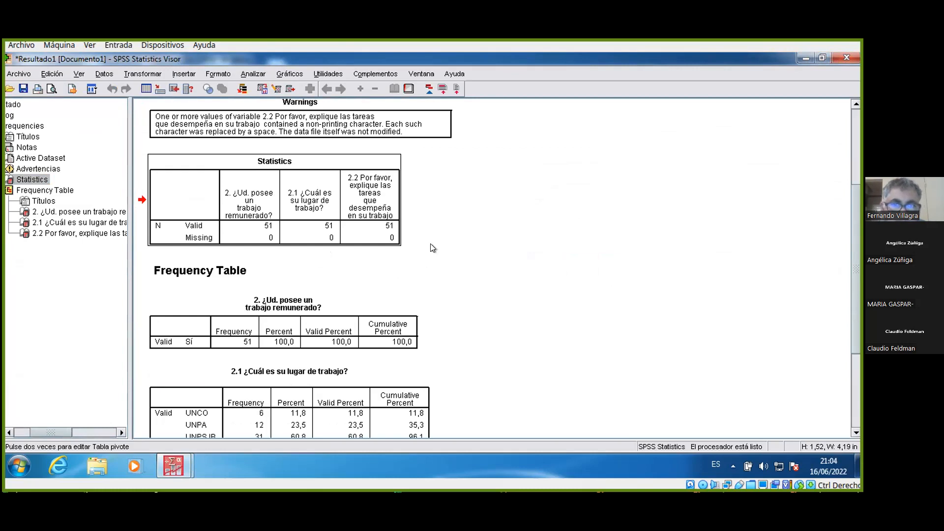
pyautogui.scroll(-3, 430, 243)
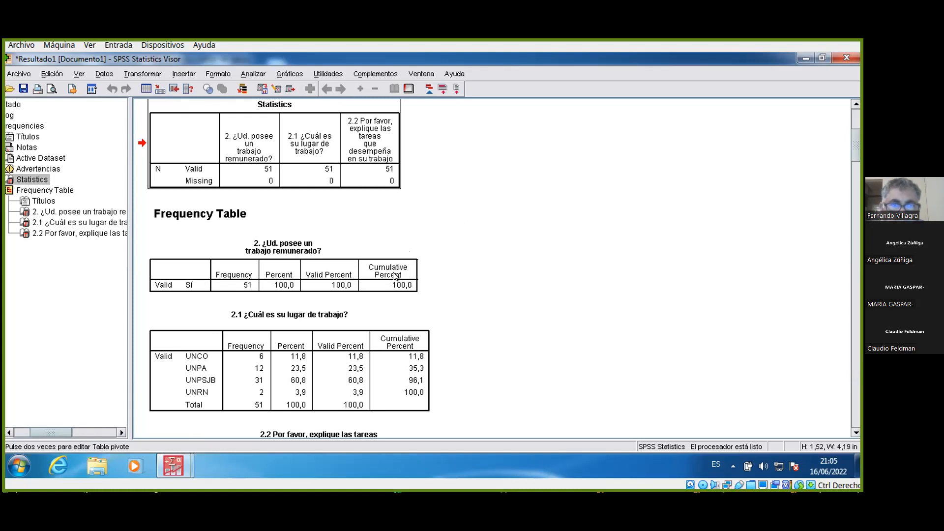
pyautogui.click(358, 383)
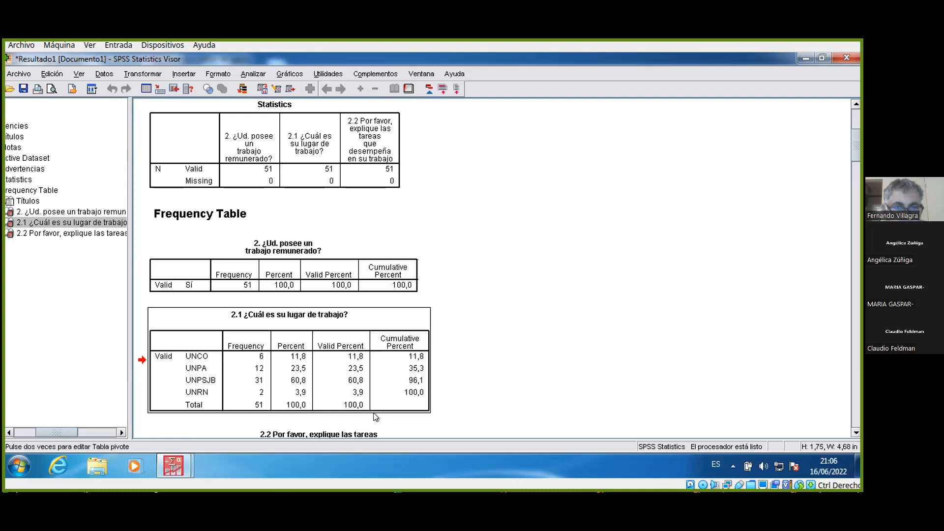
pyautogui.scroll(-3, 375, 417)
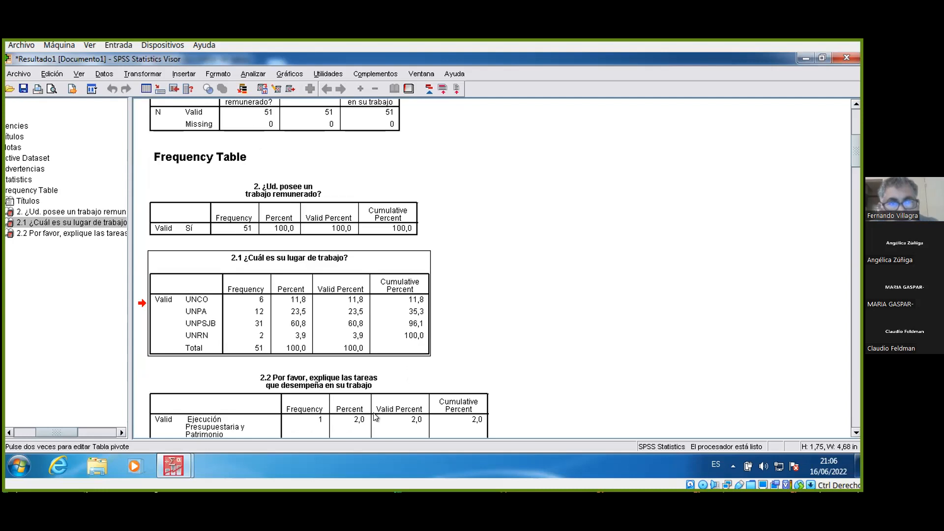
pyautogui.scroll(-8, 375, 417)
pyautogui.scroll(-3, 374, 413)
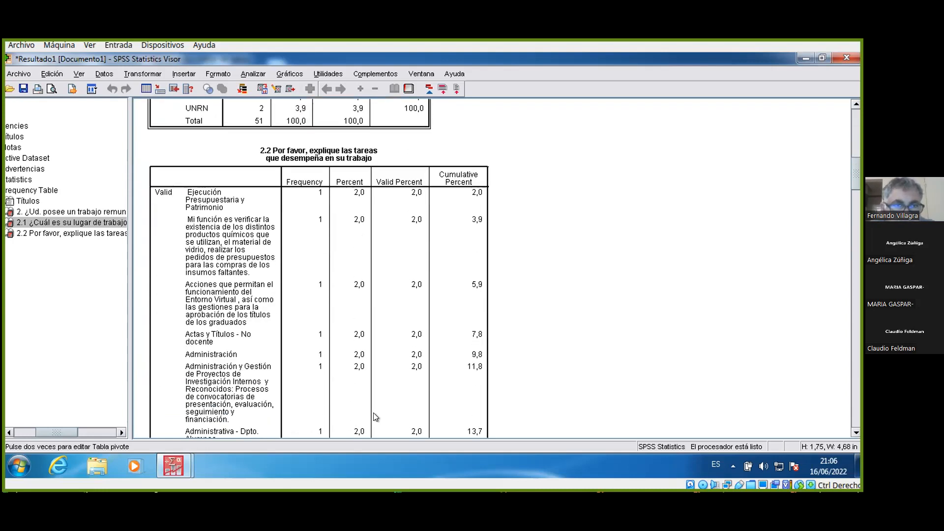
pyautogui.scroll(9, 374, 416)
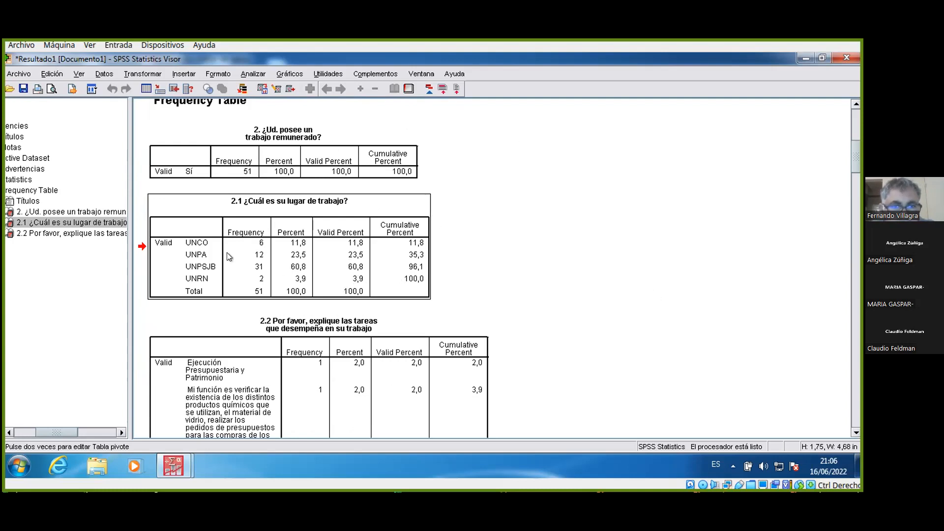
pyautogui.scroll(5, 202, 275)
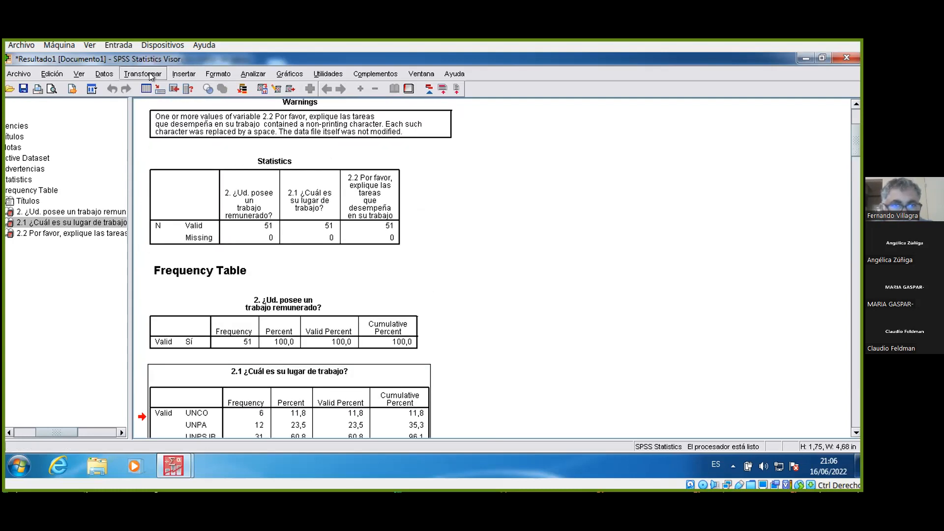
# - Reopen the Frequencies analysis and remove the variables for questions 2.2 and 2, keeping only question 2.1
pyautogui.click(253, 74)
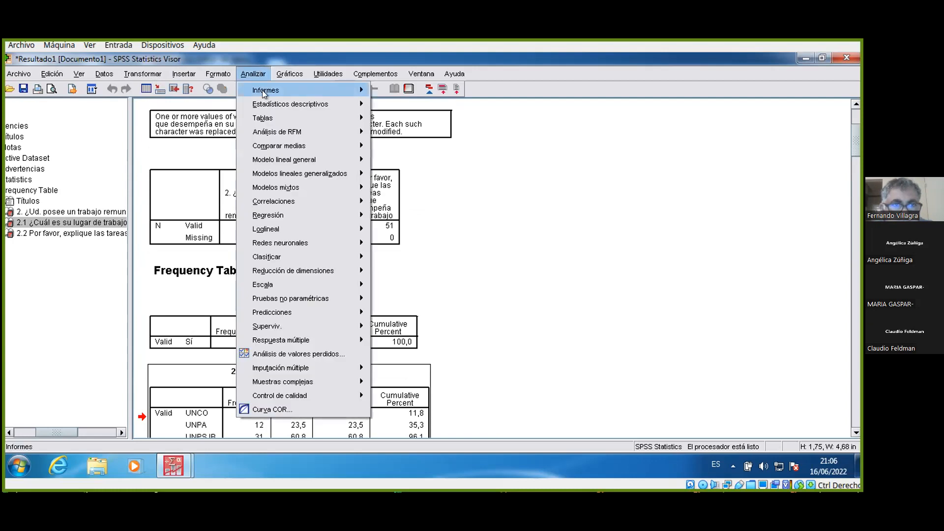
pyautogui.moveTo(263, 105)
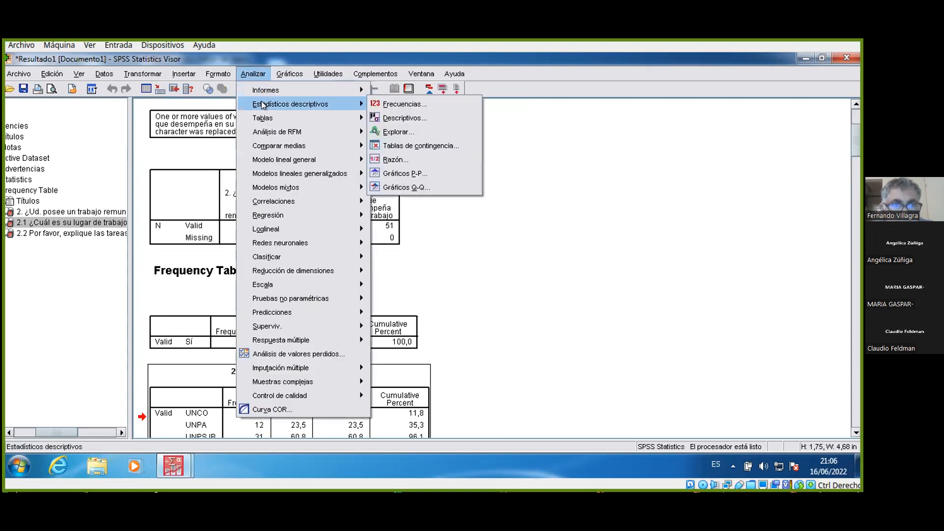
pyautogui.click(377, 104)
pyautogui.click(427, 224)
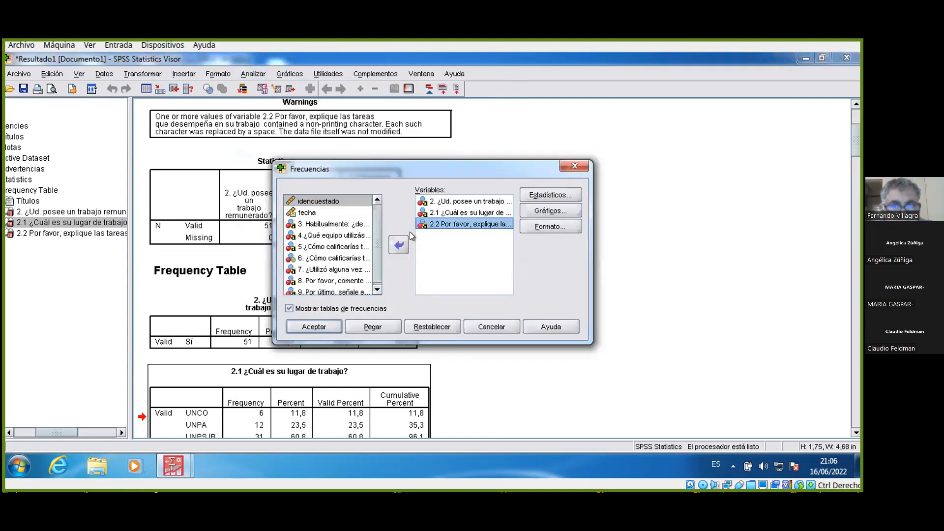
pyautogui.click(398, 245)
pyautogui.click(425, 201)
pyautogui.click(397, 246)
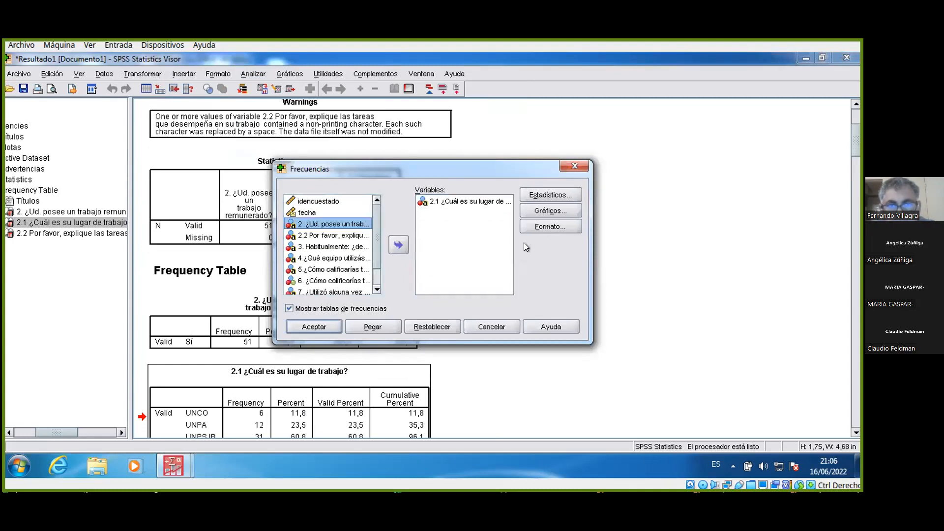
# - Add a pie chart showing percentages to the frequency analysis of question 2.1 and run it
pyautogui.click(540, 211)
pyautogui.click(386, 238)
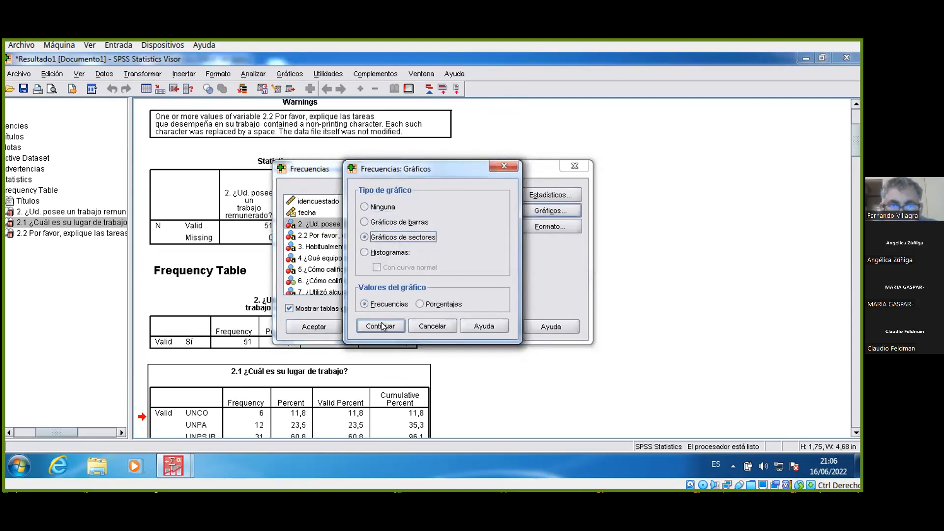
pyautogui.click(419, 304)
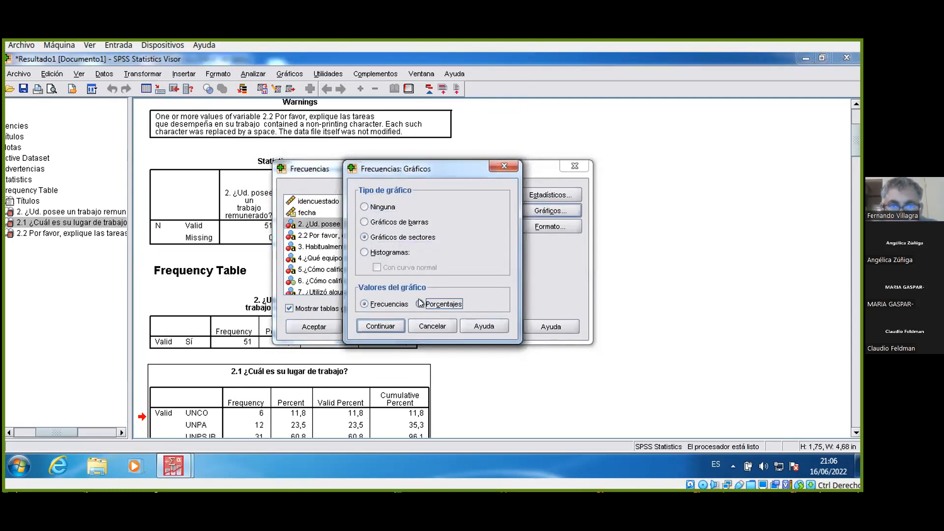
pyautogui.click(394, 326)
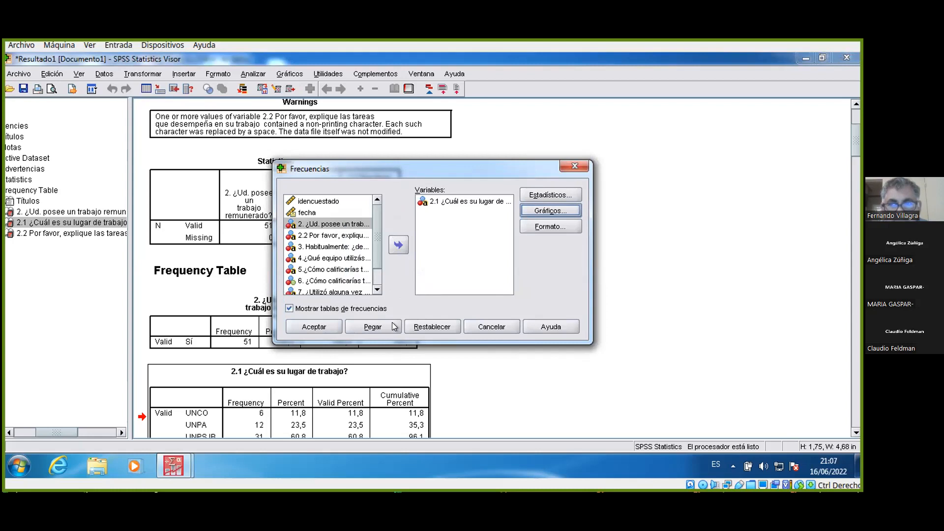
pyautogui.click(330, 326)
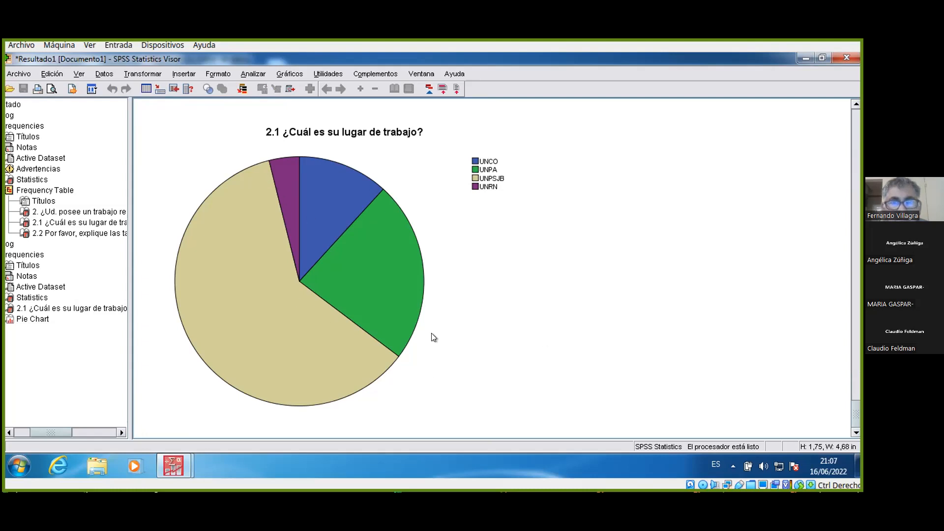
# - Compare the workplace pie chart for question 2.1 with its frequency table in the output
pyautogui.scroll(3, 434, 327)
pyautogui.scroll(-3, 434, 327)
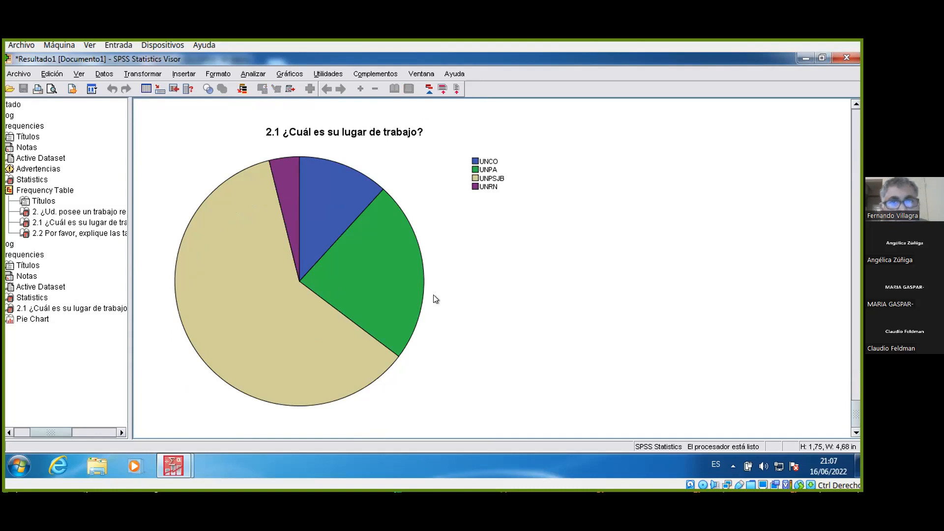
pyautogui.scroll(10, 417, 299)
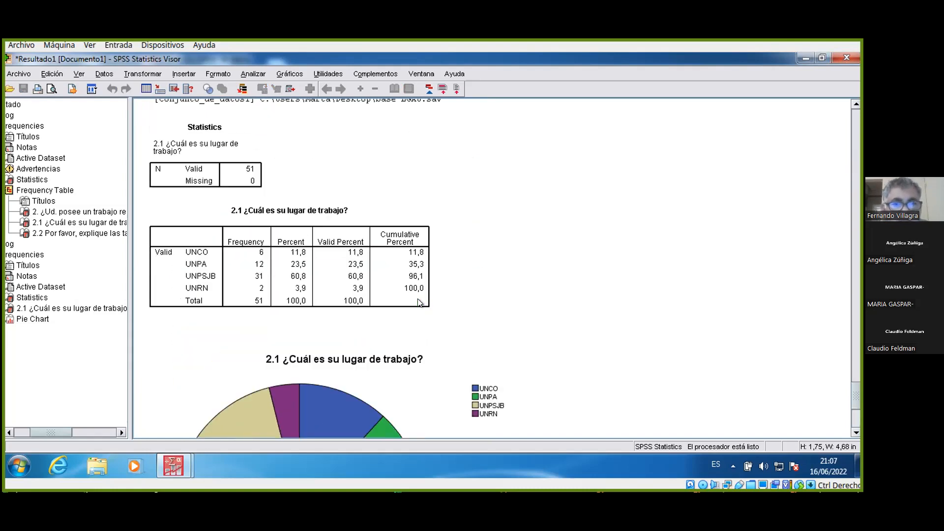
pyautogui.scroll(-6, 417, 299)
pyautogui.scroll(-5, 418, 299)
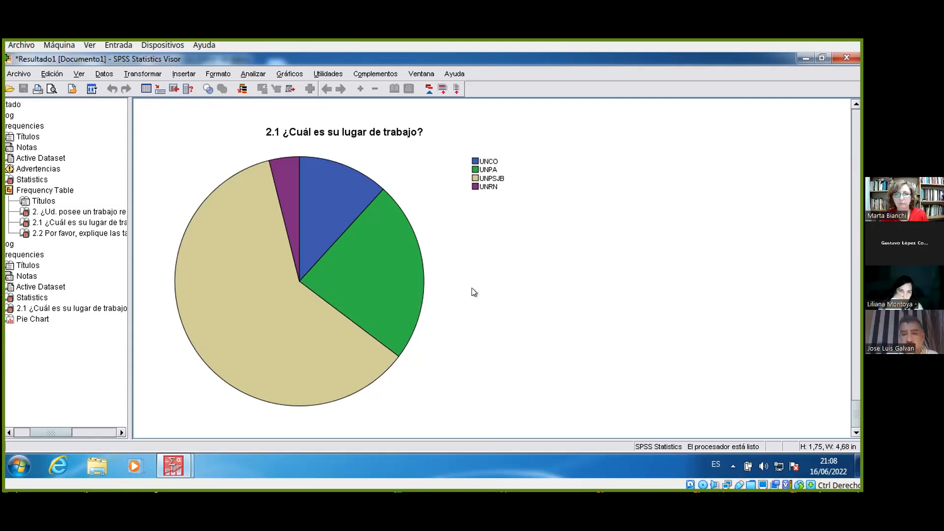
# - Go back to the frequency table for question 2.2 and read through the job tasks from its first row
pyautogui.scroll(15, 474, 276)
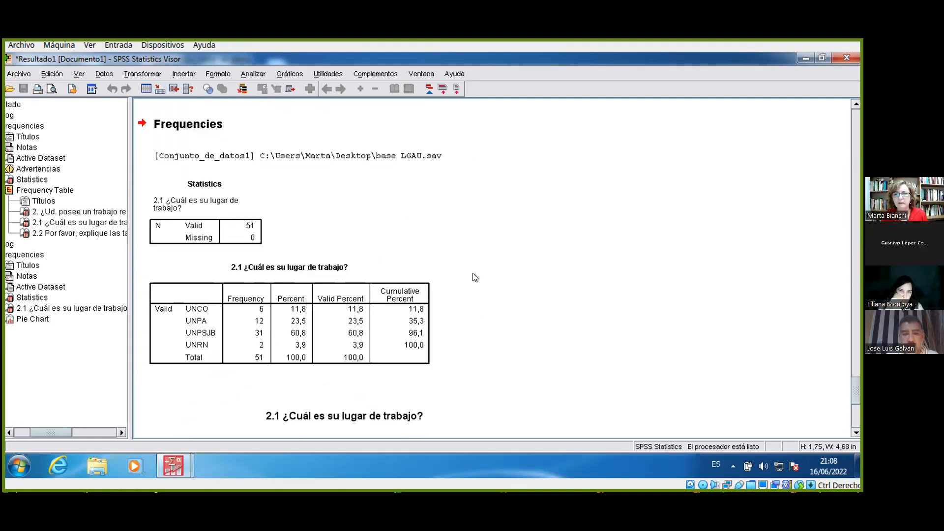
pyautogui.scroll(10, 474, 276)
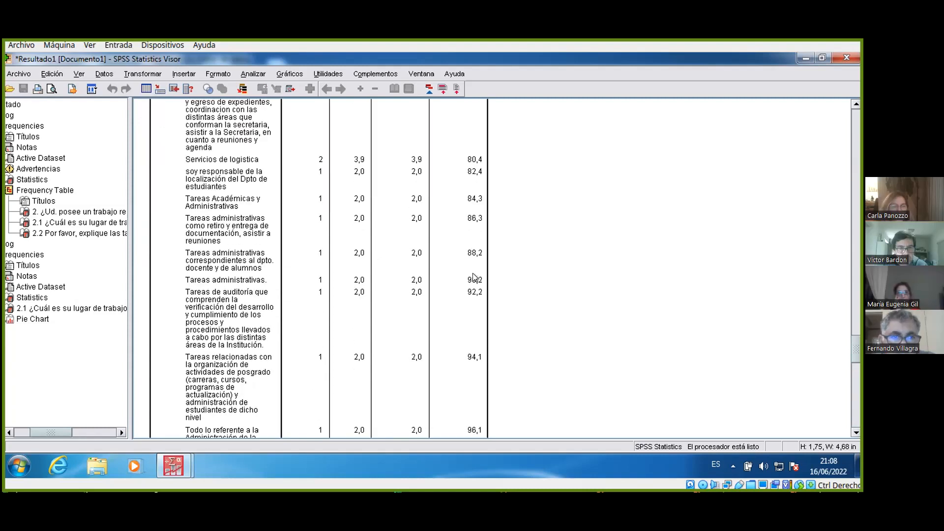
pyautogui.scroll(10, 472, 274)
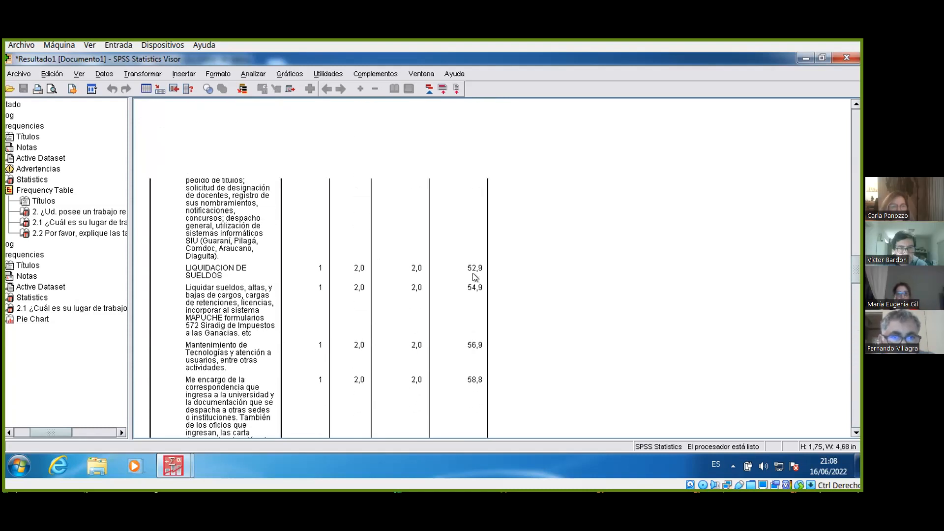
pyautogui.scroll(5, 473, 273)
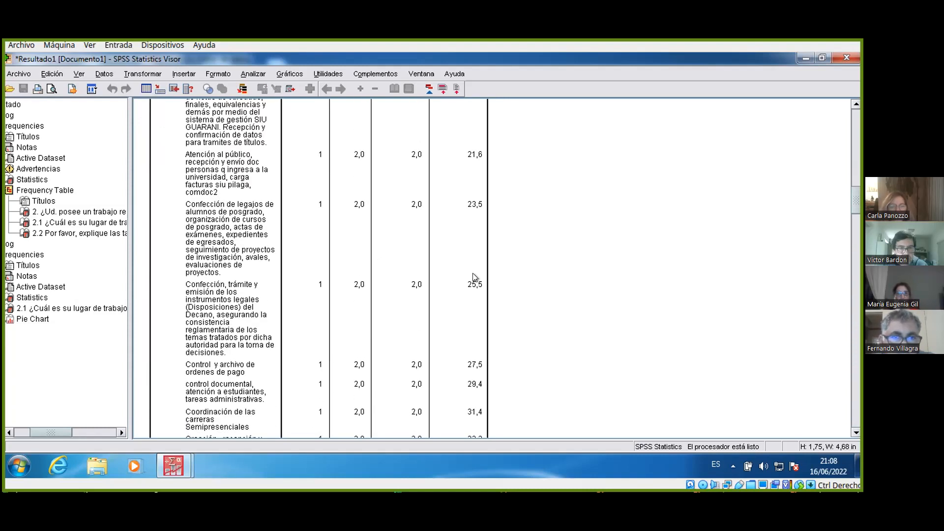
pyautogui.scroll(8, 473, 273)
pyautogui.scroll(2, 473, 273)
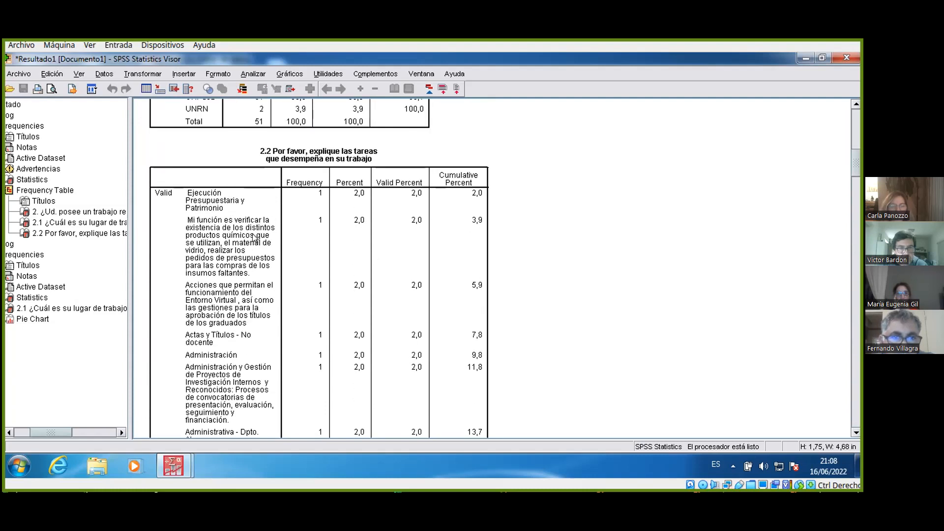
pyautogui.scroll(-20, 254, 239)
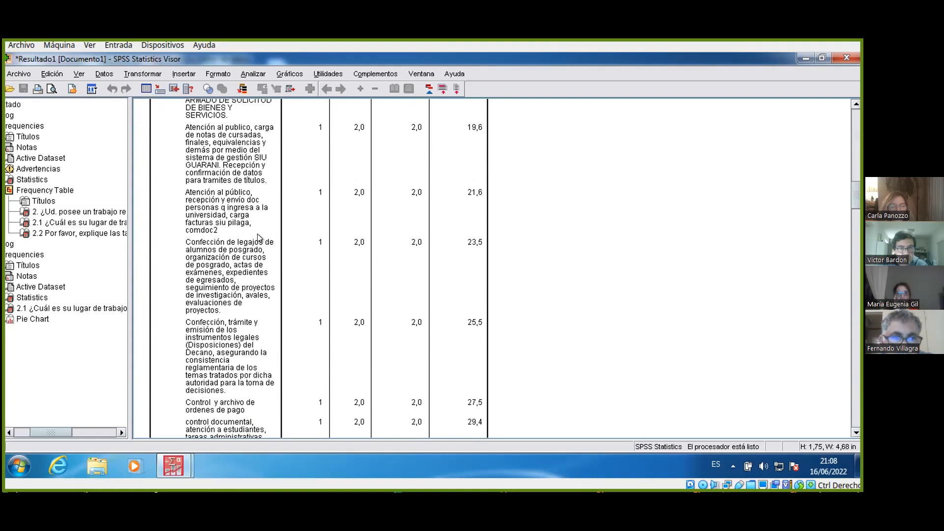
pyautogui.scroll(-20, 258, 234)
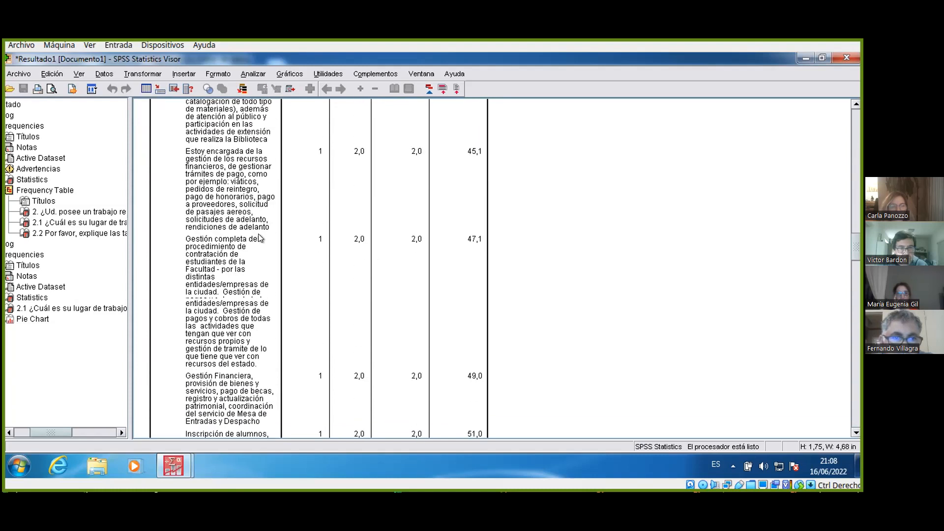
pyautogui.scroll(-15, 259, 237)
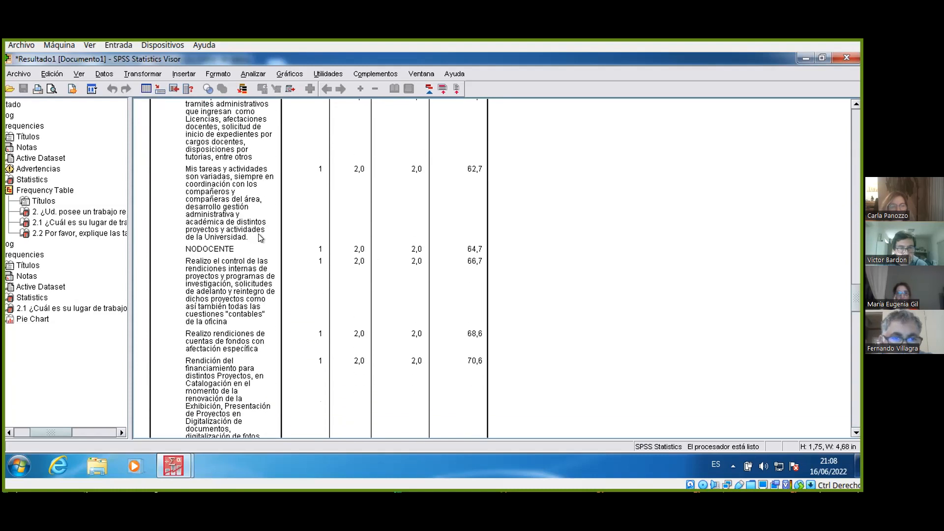
pyautogui.scroll(-15, 259, 238)
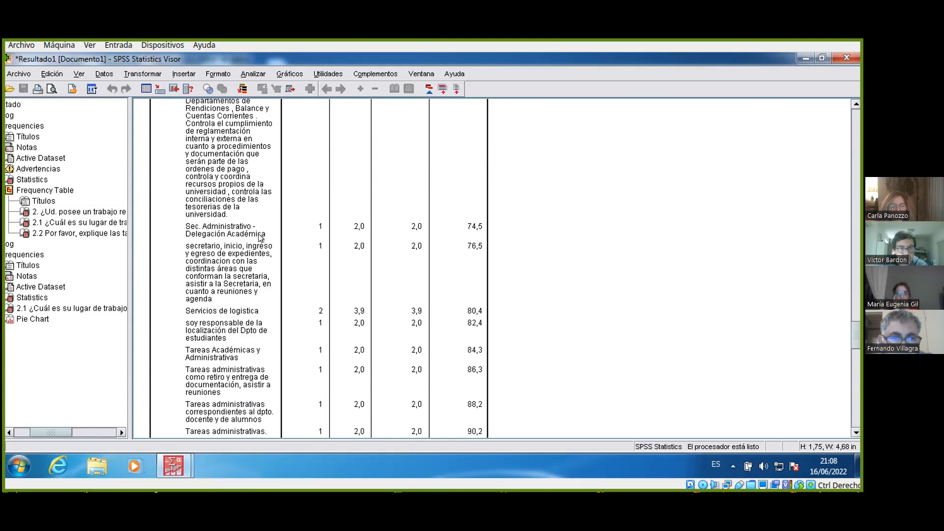
# - Select the question 2.2 table, check its rows down to the total, and return to the question 2.1 table above it
pyautogui.click(319, 254)
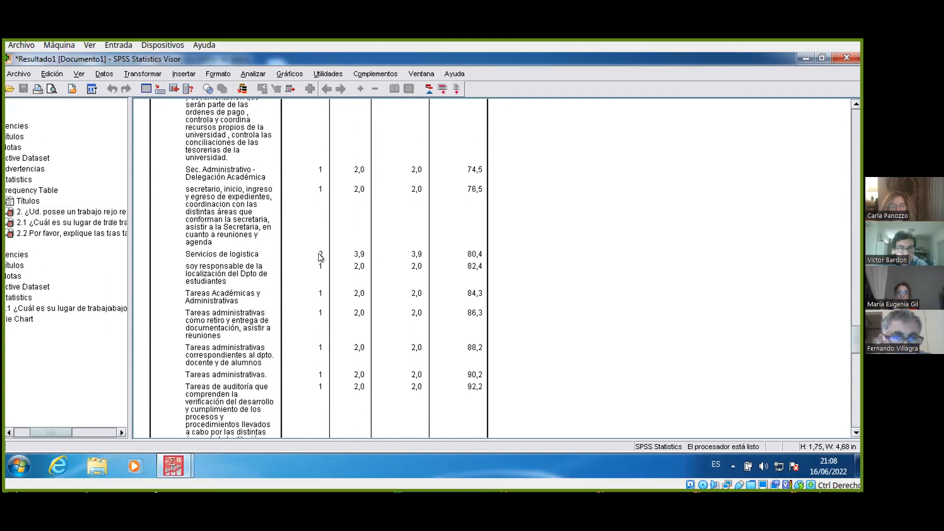
pyautogui.scroll(-20, 318, 255)
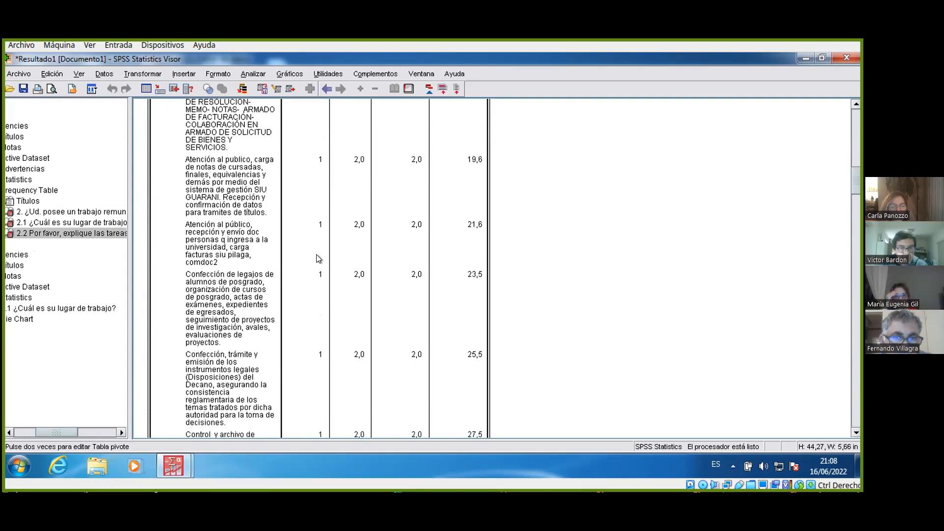
pyautogui.scroll(-20, 318, 258)
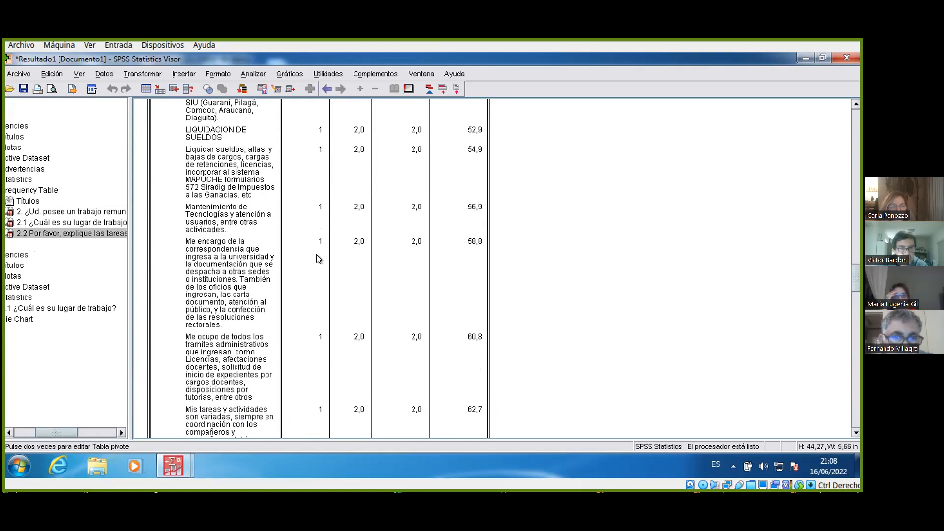
pyautogui.scroll(-15, 318, 259)
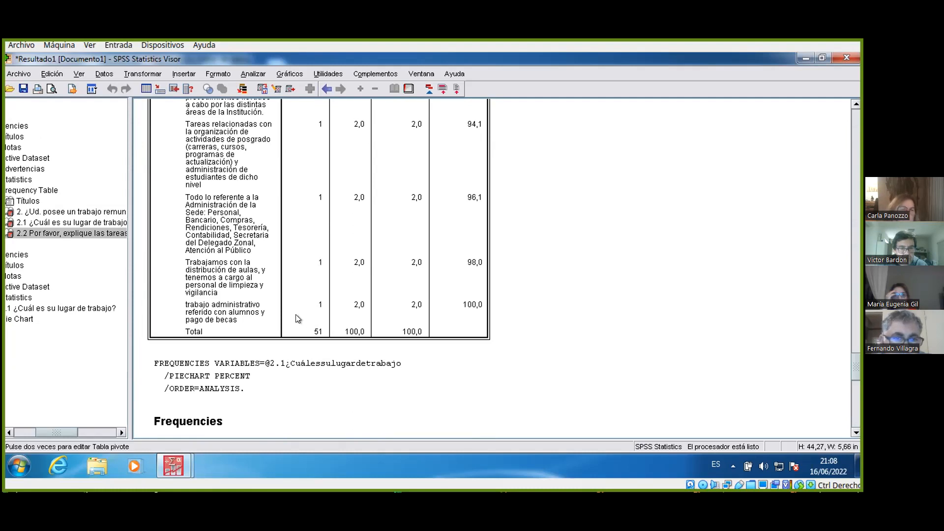
pyautogui.scroll(15, 298, 317)
pyautogui.scroll(15, 296, 315)
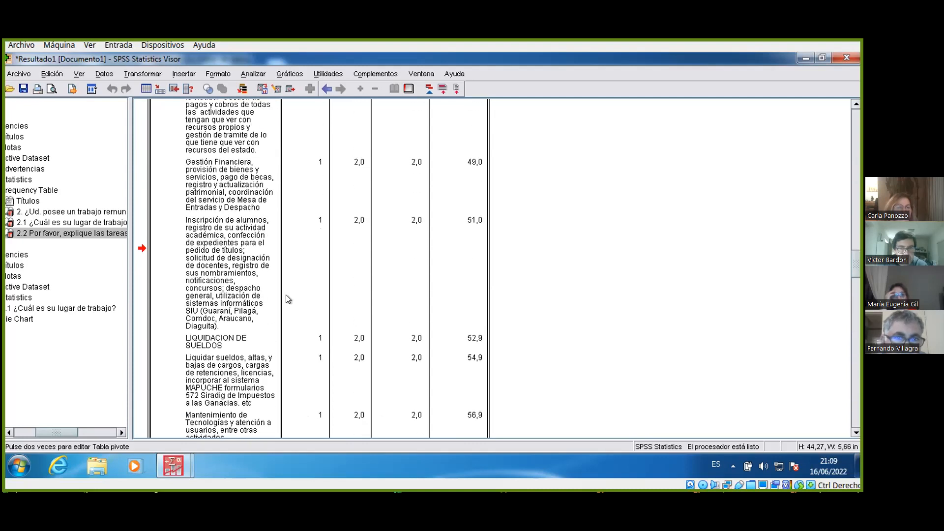
pyautogui.scroll(5, 288, 299)
pyautogui.scroll(20, 288, 300)
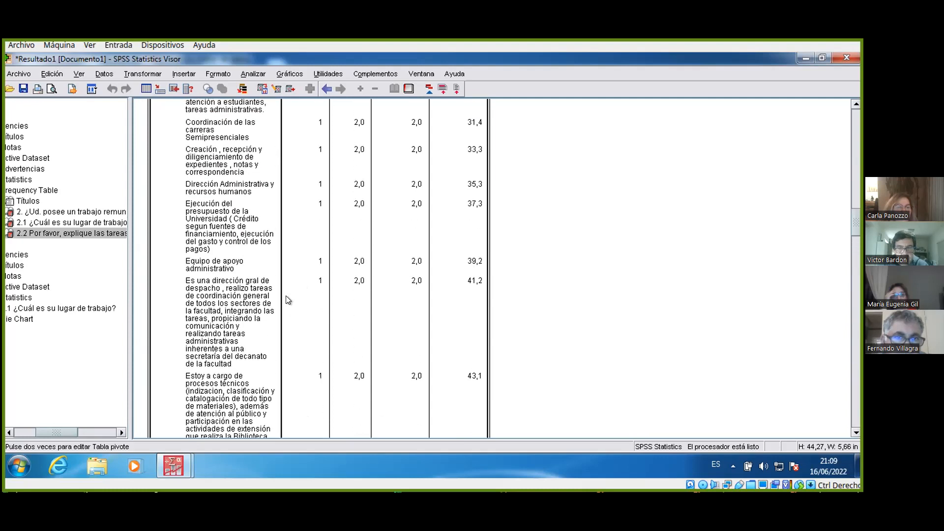
pyautogui.scroll(8, 289, 296)
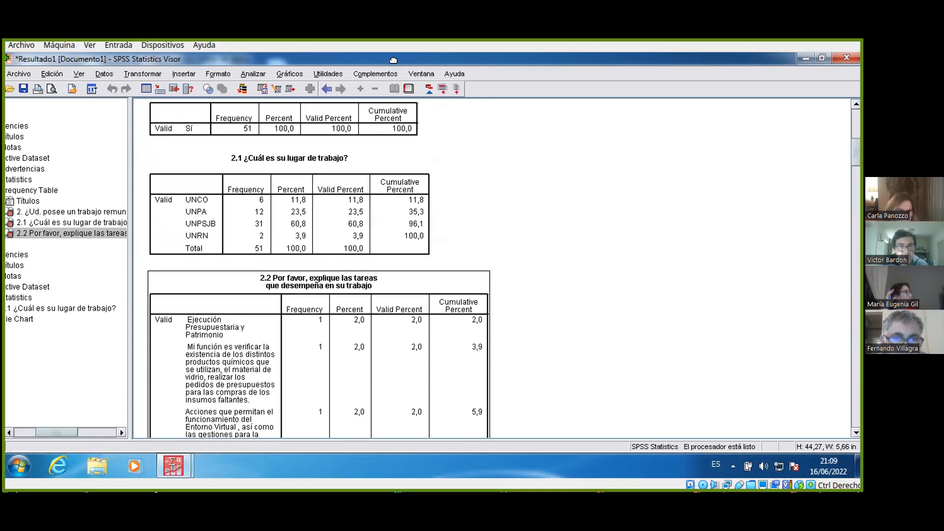
# - Switch to the base LGAU.sav data editor and display the survey responses in data view
pyautogui.moveTo(188, 464)
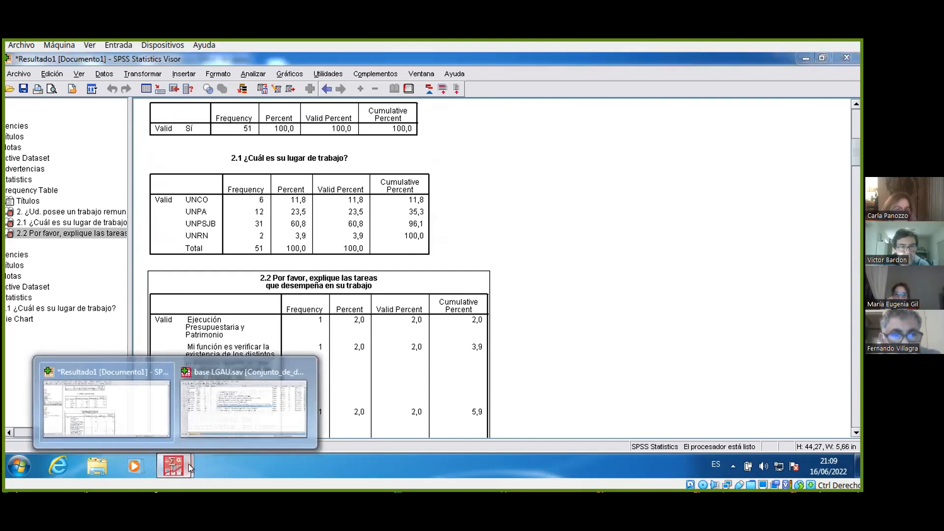
pyautogui.click(216, 397)
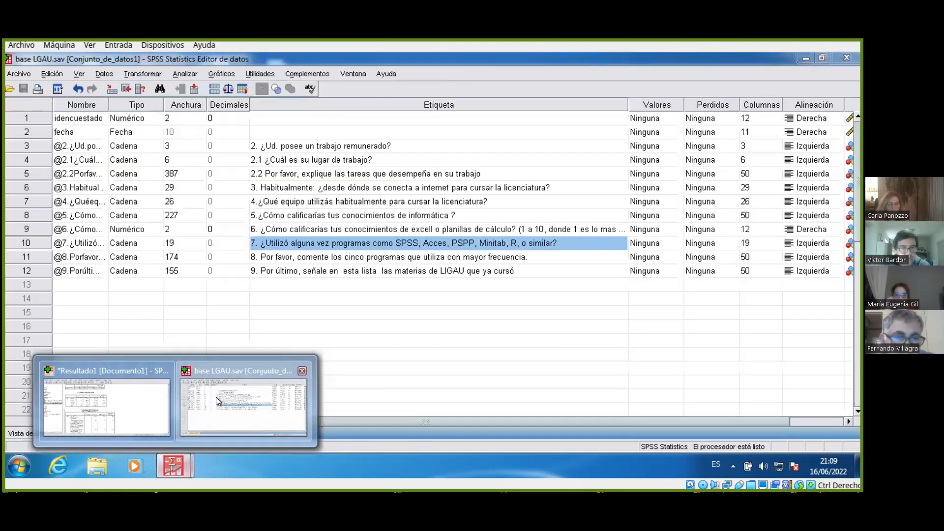
pyautogui.click(36, 432)
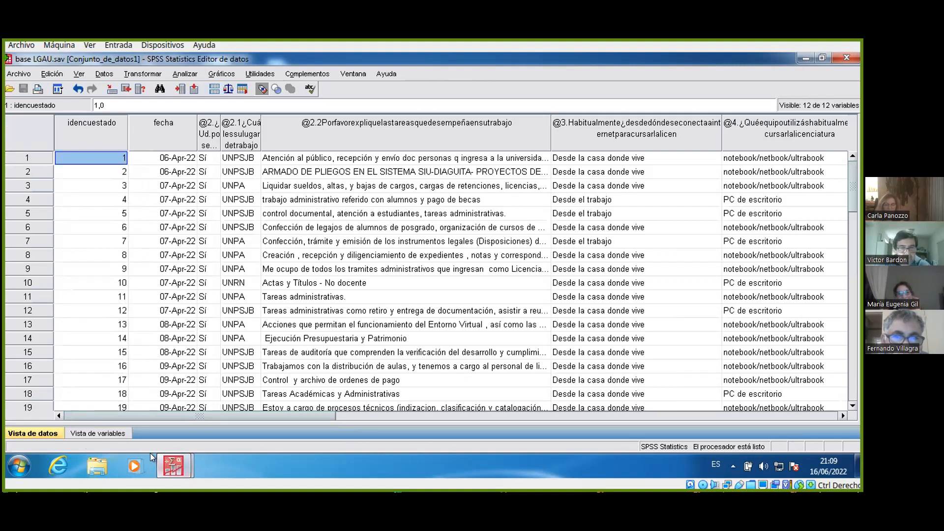
# - Return to the Resultado1 output window and examine the opening rows of the question 2.2 frequency table
pyautogui.moveTo(166, 454)
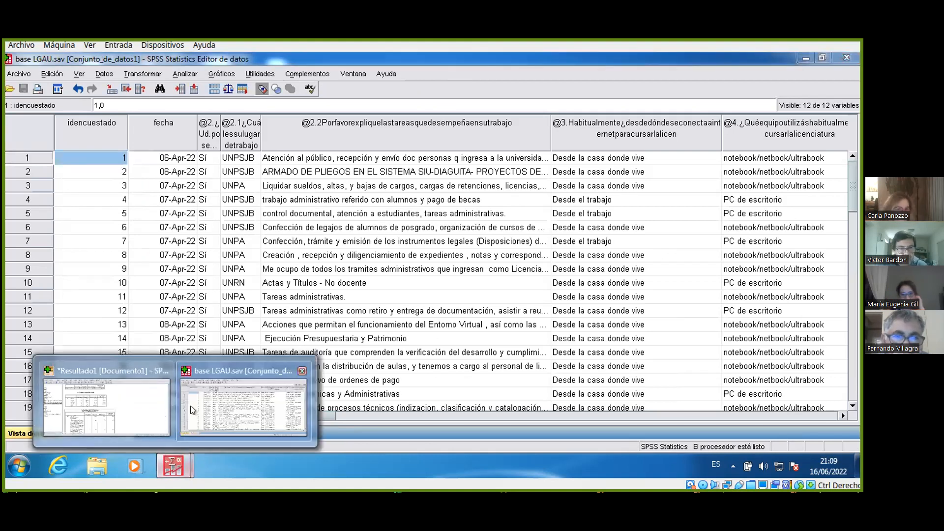
pyautogui.click(140, 415)
pyautogui.scroll(-3, 289, 343)
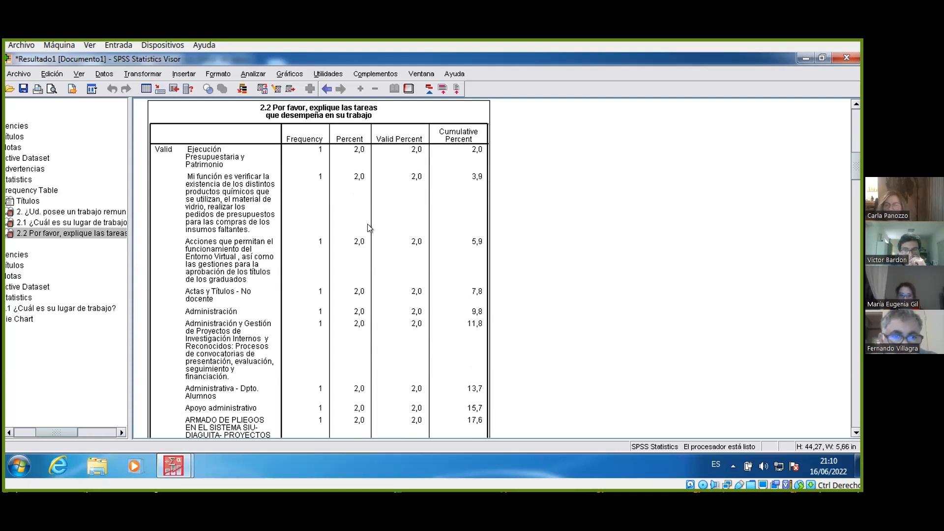
pyautogui.scroll(-3, 363, 226)
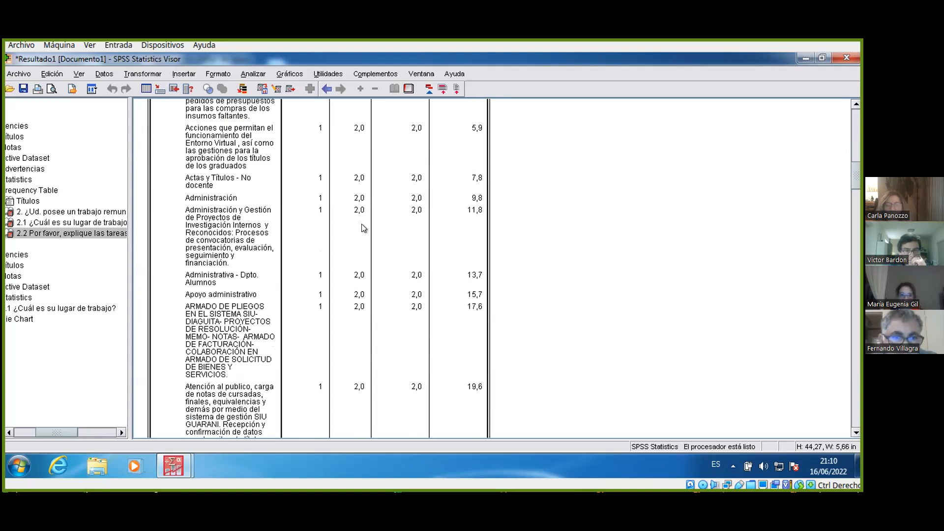
pyautogui.scroll(-3, 362, 224)
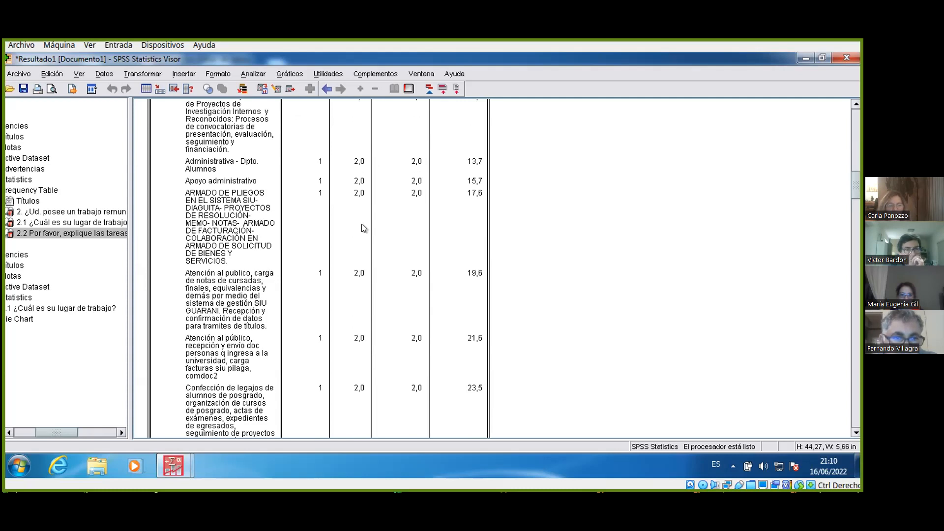
pyautogui.scroll(-1, 361, 228)
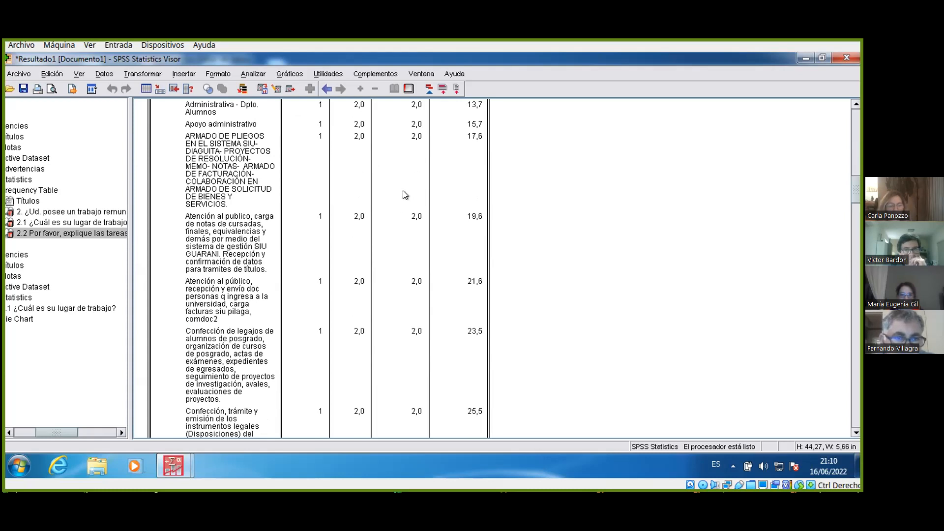
# - Read the job tasks in the middle rows of the question 2.2 table and return to the start of the frequency tables
pyautogui.scroll(-2, 376, 289)
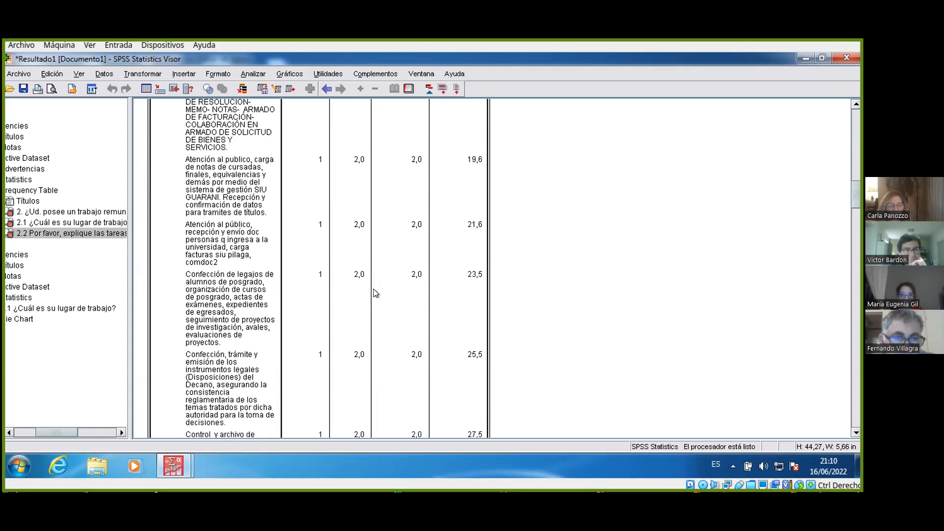
pyautogui.scroll(-4, 373, 293)
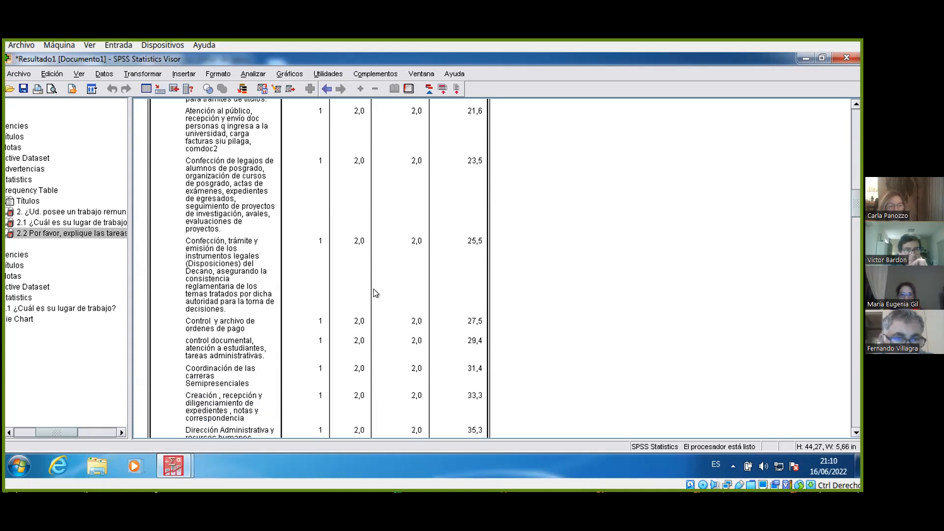
pyautogui.scroll(-4, 373, 293)
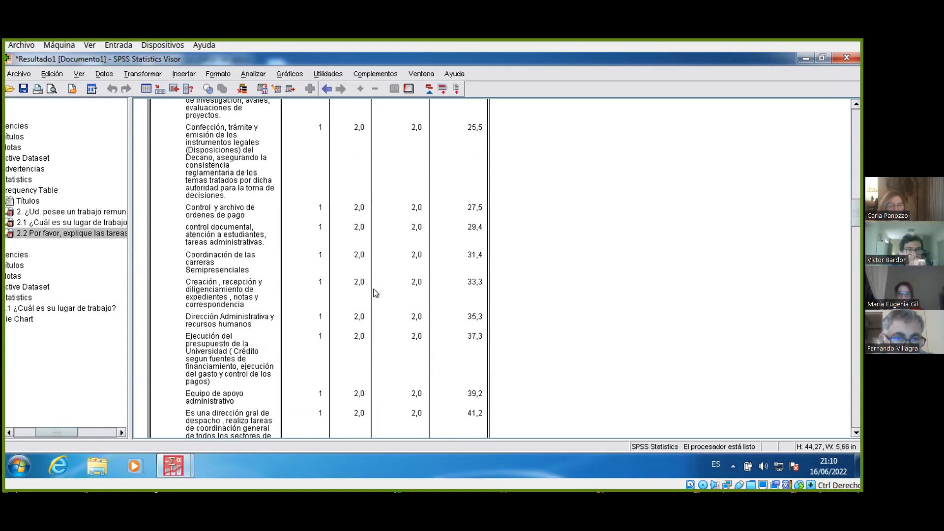
pyautogui.scroll(-2, 373, 293)
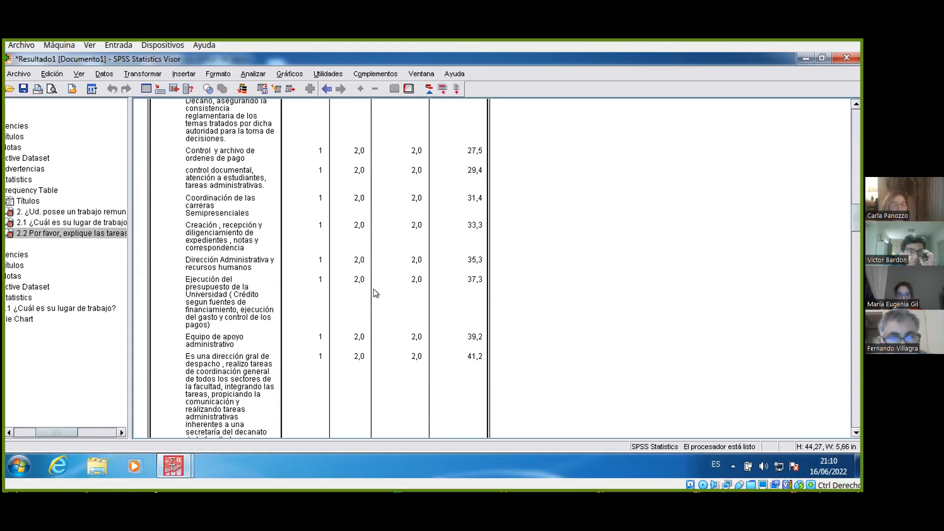
pyautogui.scroll(8, 374, 293)
pyautogui.scroll(18, 375, 293)
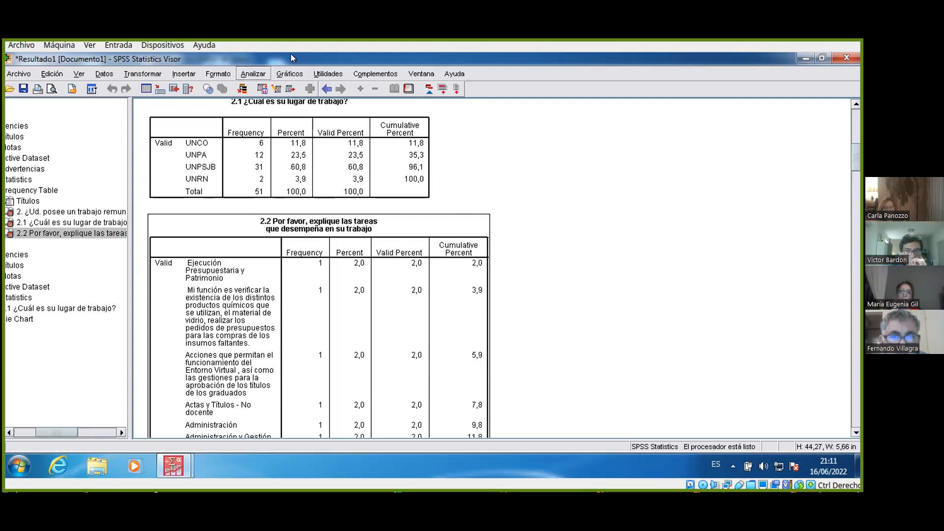
pyautogui.scroll(3, 380, 122)
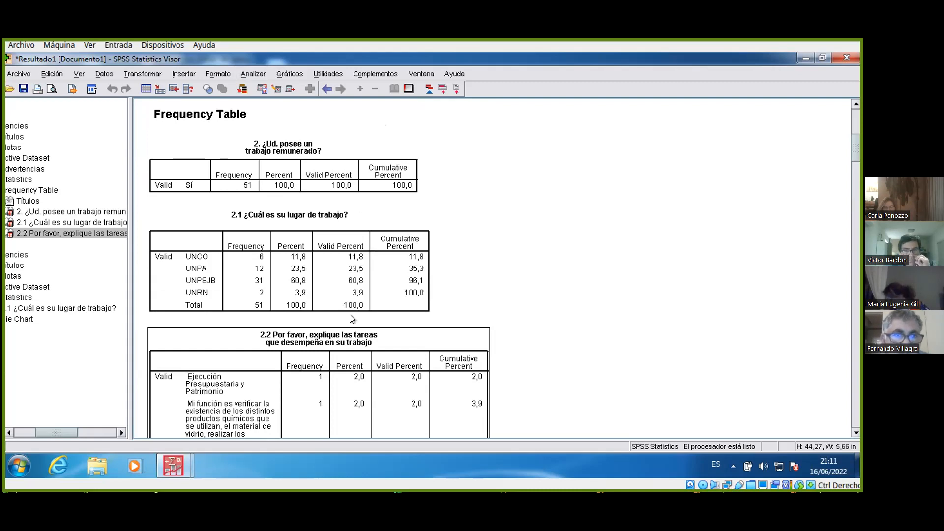
# - Read through the question 2.2 frequency table from its first job task down to the total row
pyautogui.scroll(-3, 351, 317)
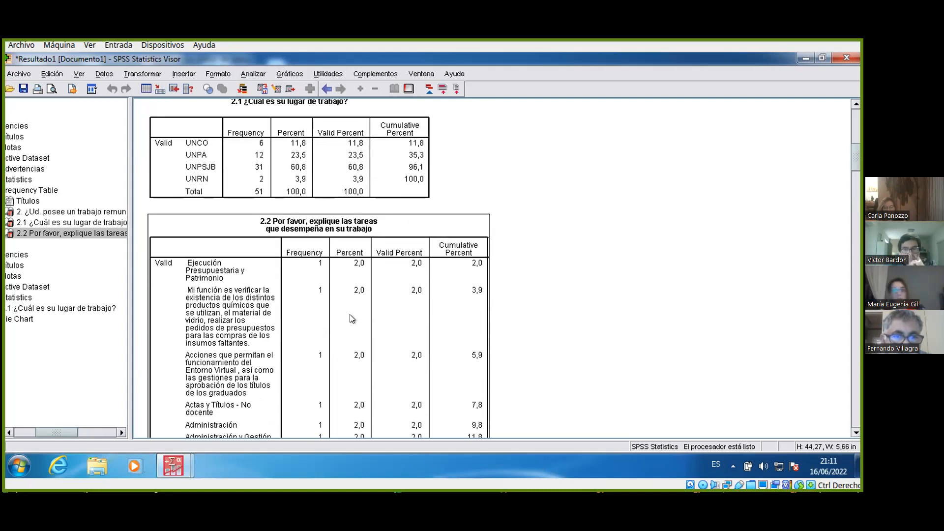
pyautogui.scroll(-1, 350, 314)
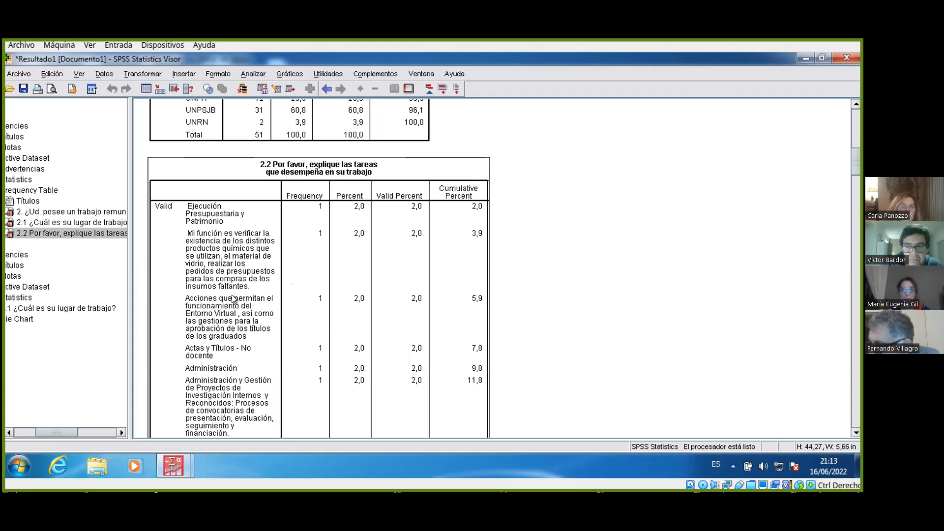
pyautogui.scroll(-3, 232, 299)
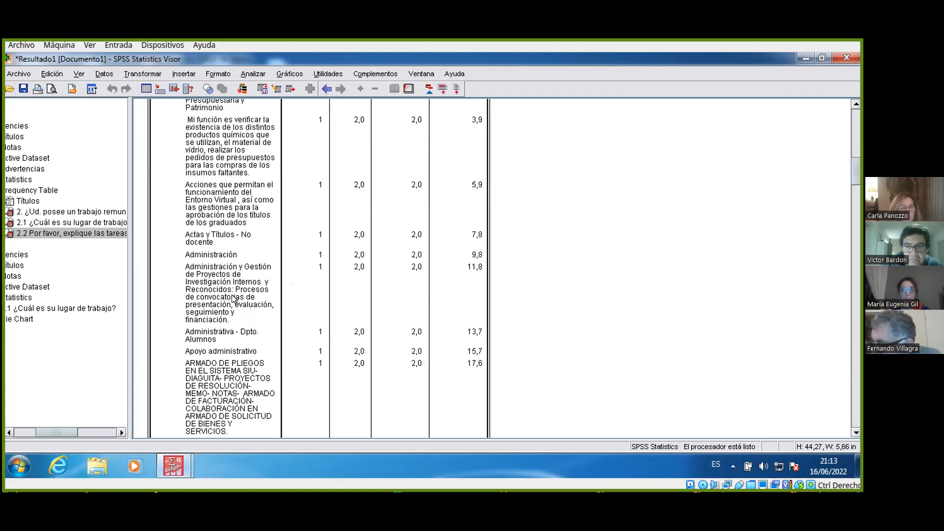
pyautogui.click(220, 255)
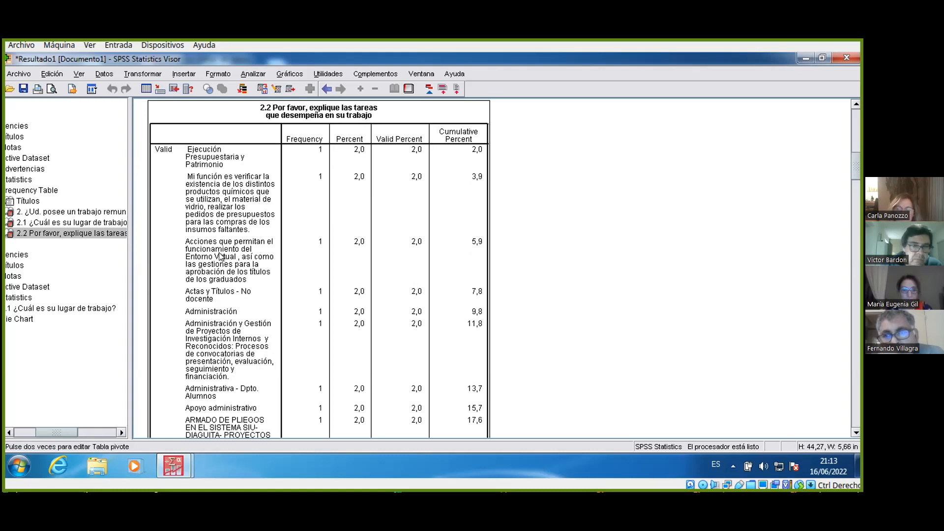
pyautogui.scroll(-3, 220, 256)
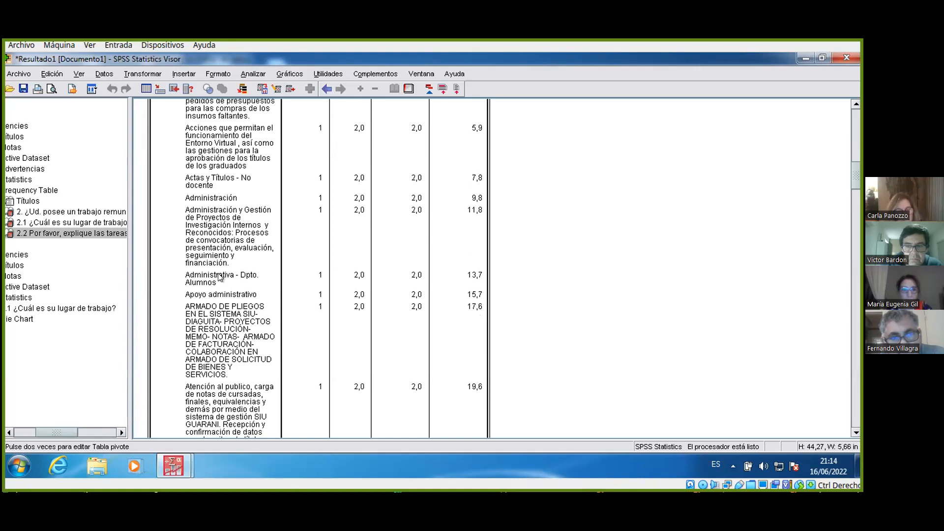
pyautogui.scroll(-1, 219, 278)
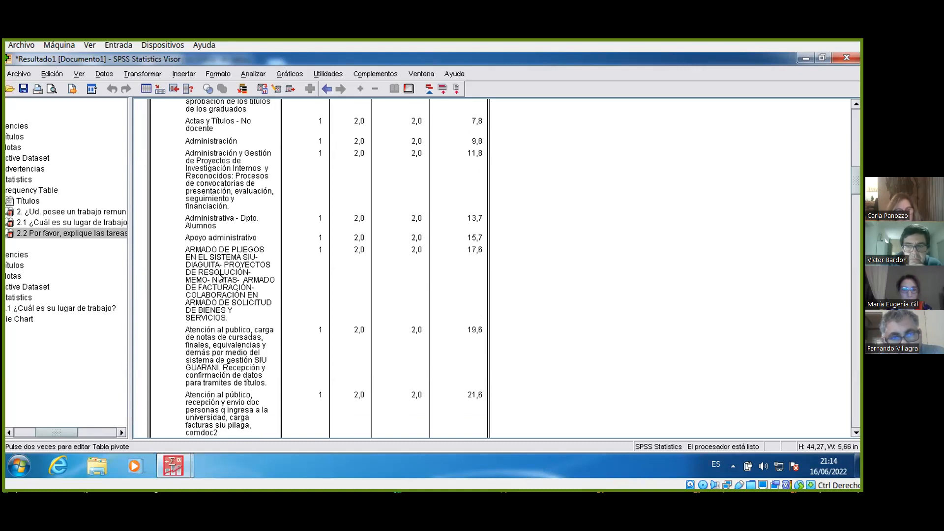
pyautogui.scroll(-2, 219, 278)
pyautogui.scroll(-5, 219, 279)
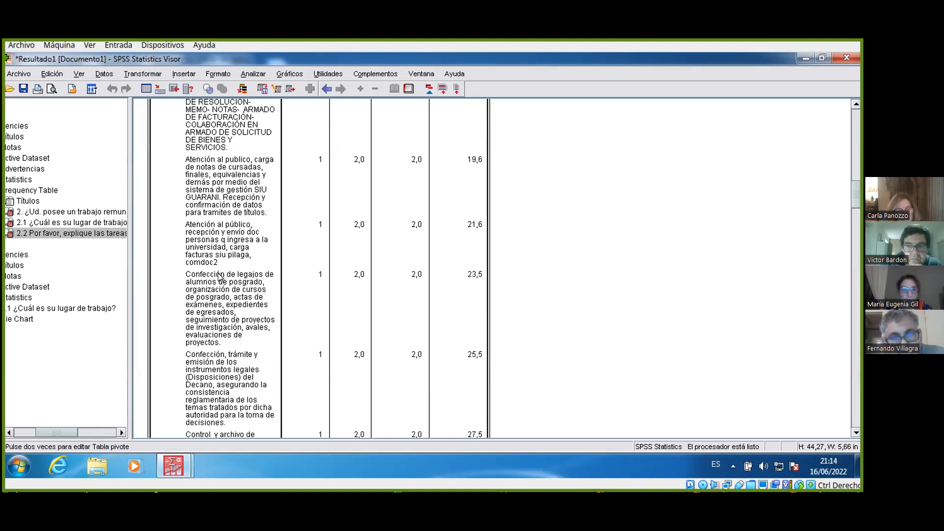
pyautogui.scroll(-12, 219, 276)
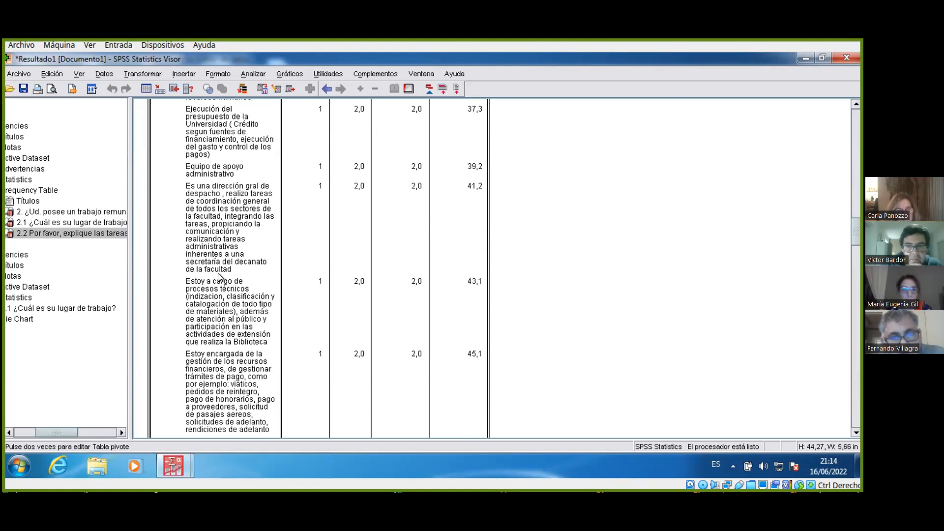
pyautogui.scroll(-15, 219, 277)
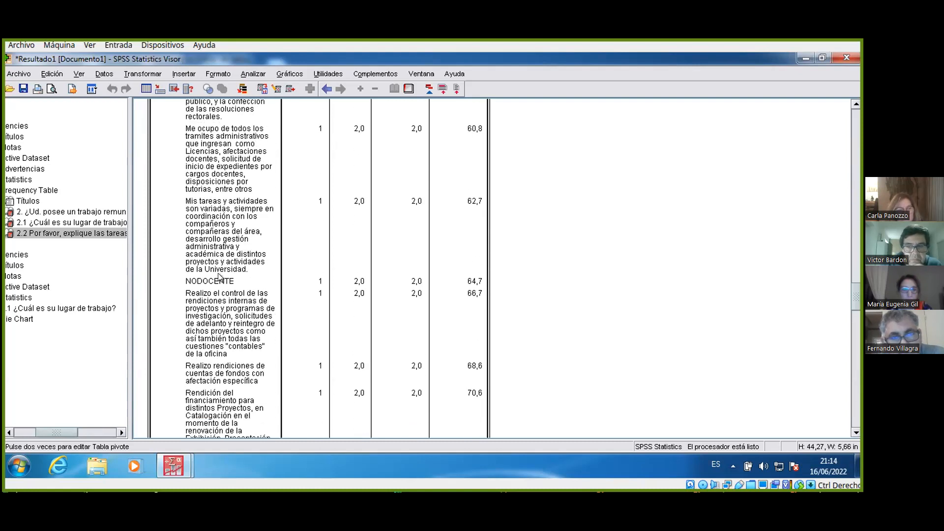
pyautogui.scroll(-2, 220, 278)
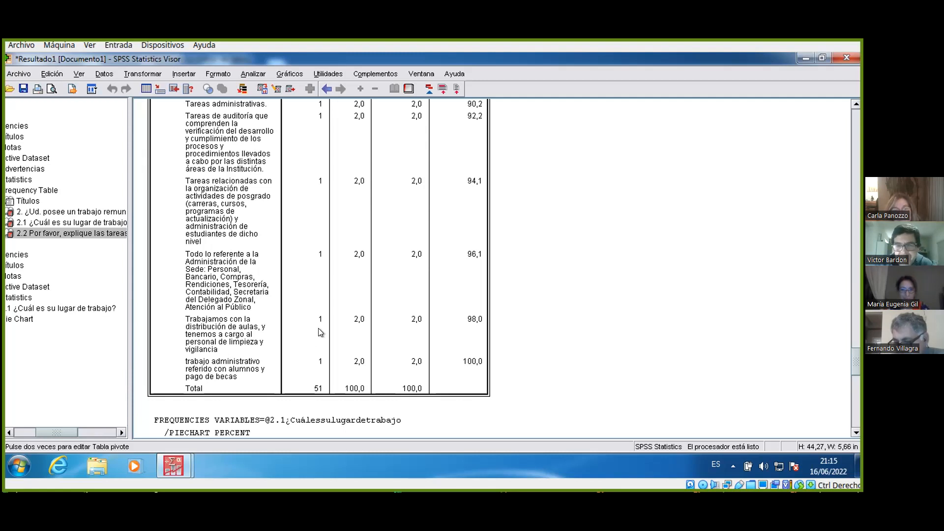
# - Recheck the middle rows of the question 2.2 table and view the question 2.1 pie chart at the end of the output
pyautogui.scroll(15, 317, 329)
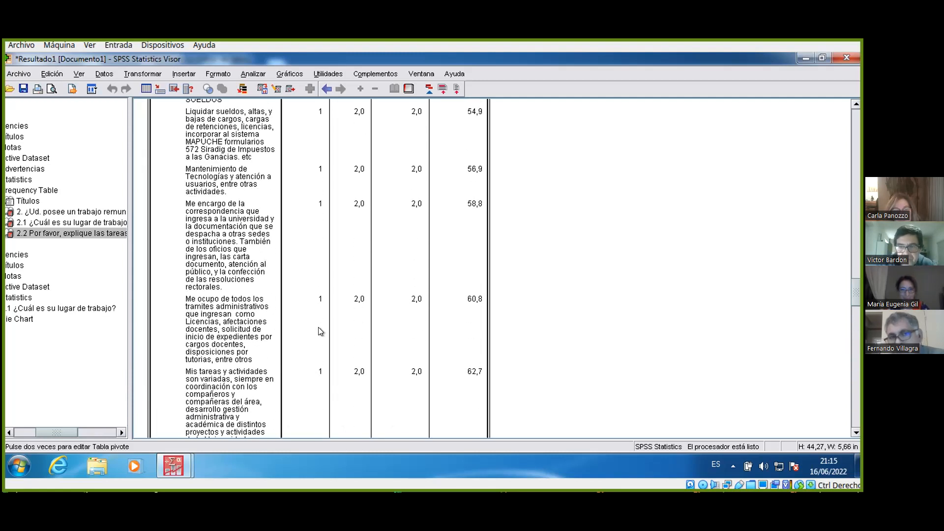
pyautogui.scroll(6, 320, 331)
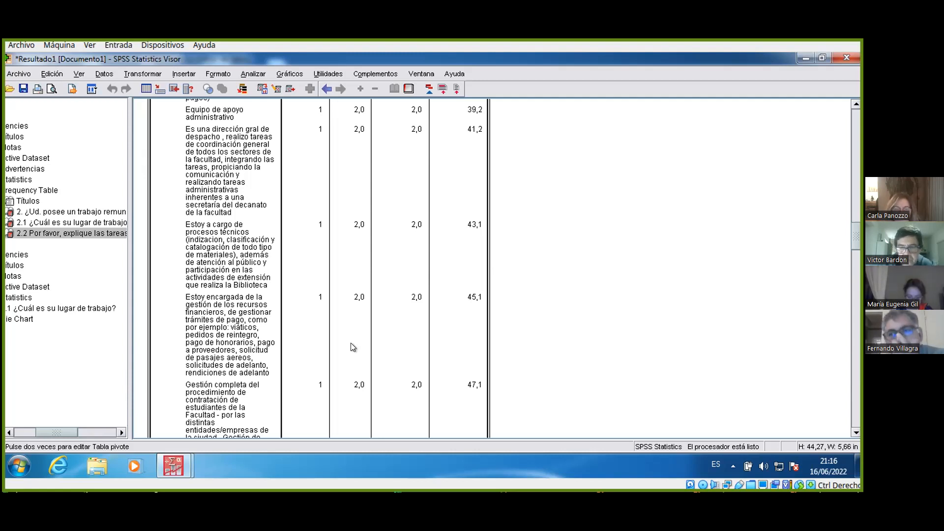
pyautogui.scroll(-5, 350, 343)
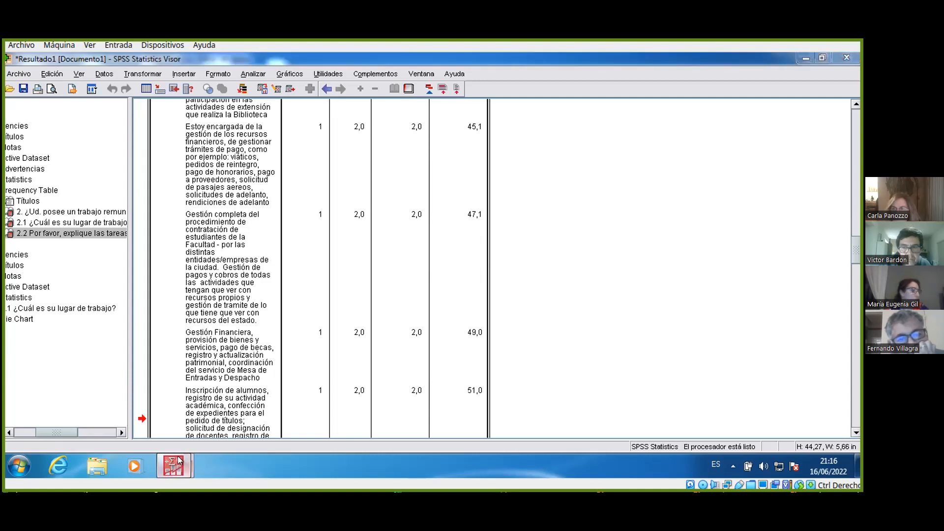
pyautogui.moveTo(181, 457)
pyautogui.click(149, 388)
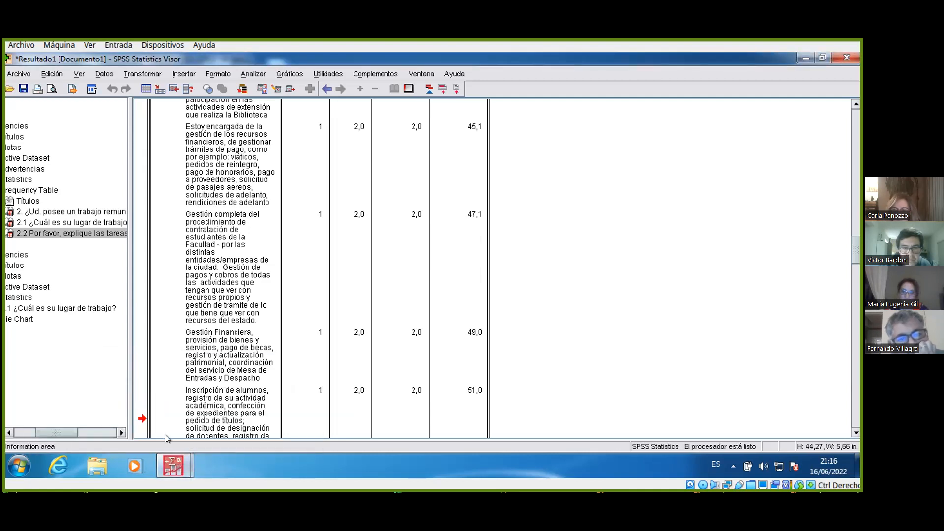
pyautogui.click(123, 422)
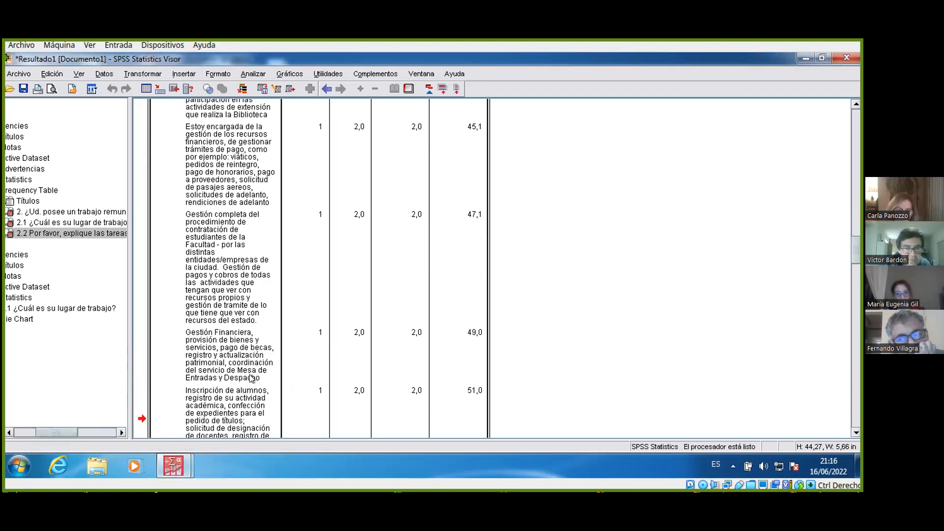
pyautogui.scroll(-10, 281, 373)
pyautogui.scroll(-15, 280, 369)
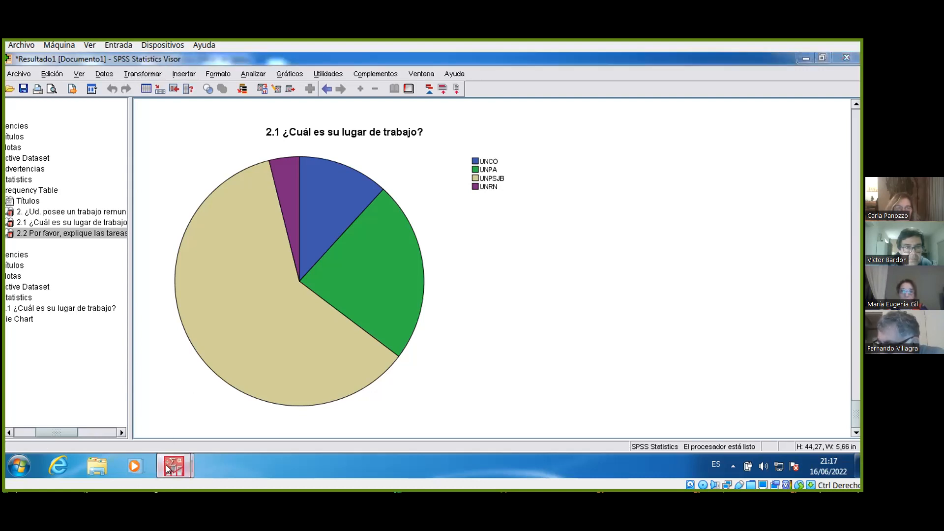
# - Switch to the base LGAU.sav data editor and examine the response columns from fecha to question 5
pyautogui.moveTo(170, 456)
pyautogui.click(195, 412)
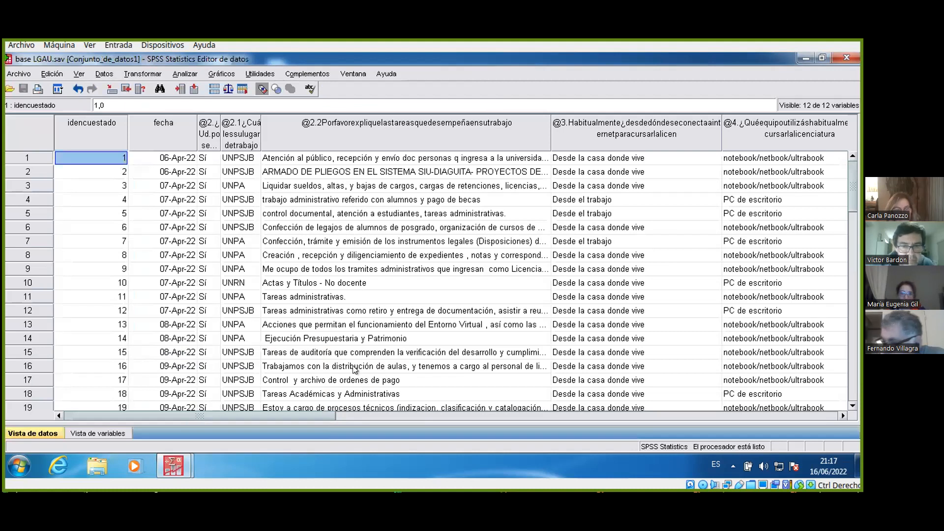
pyautogui.moveTo(267, 414); pyautogui.dragTo(301, 410)
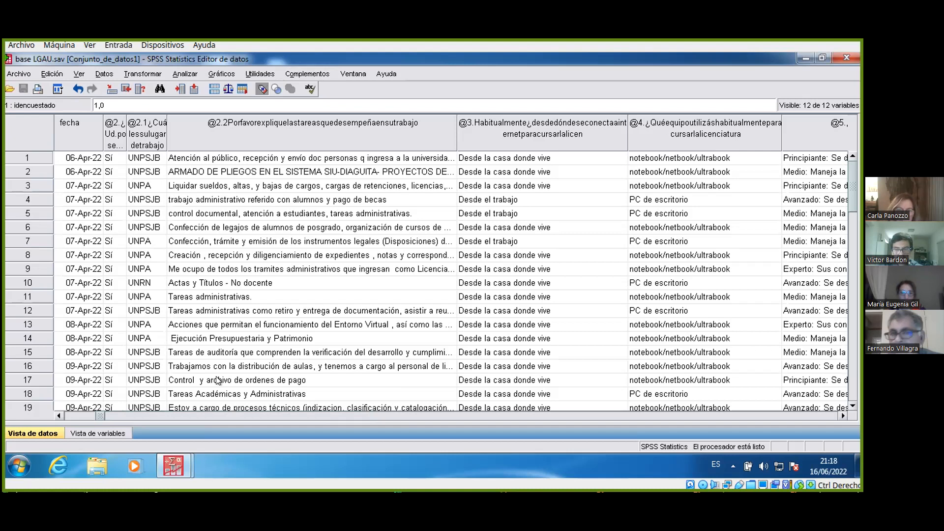
# - Start a recode into different variables with question 2.1 (¿Cuál es su lugar de trabajo?) as the input variable
pyautogui.click(150, 74)
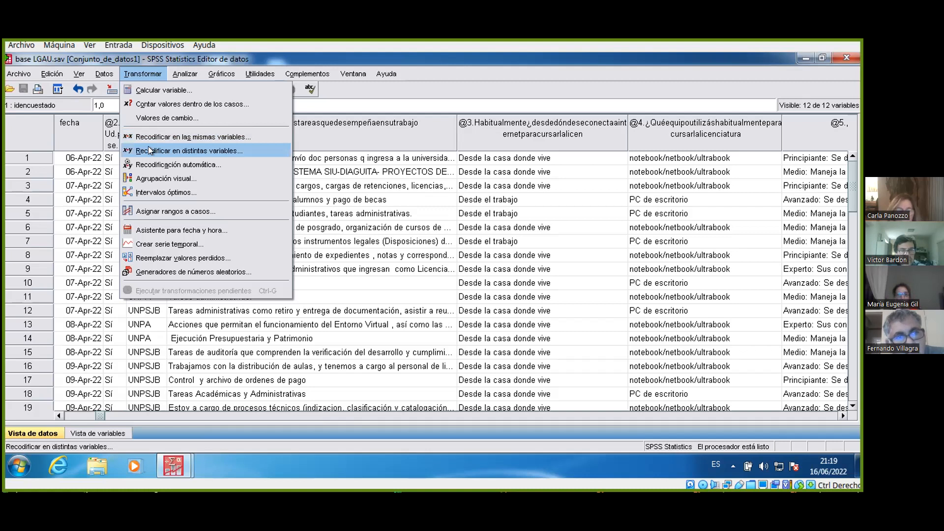
pyautogui.click(148, 148)
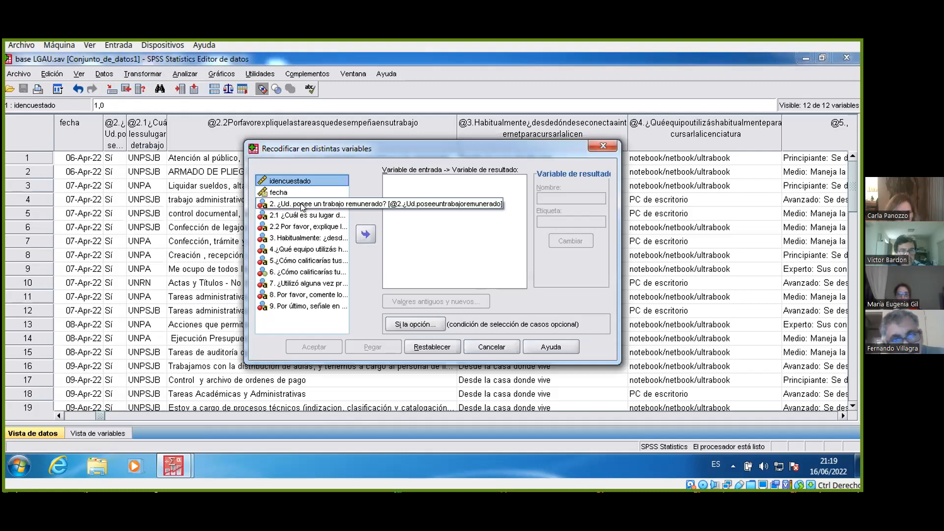
pyautogui.click(300, 217)
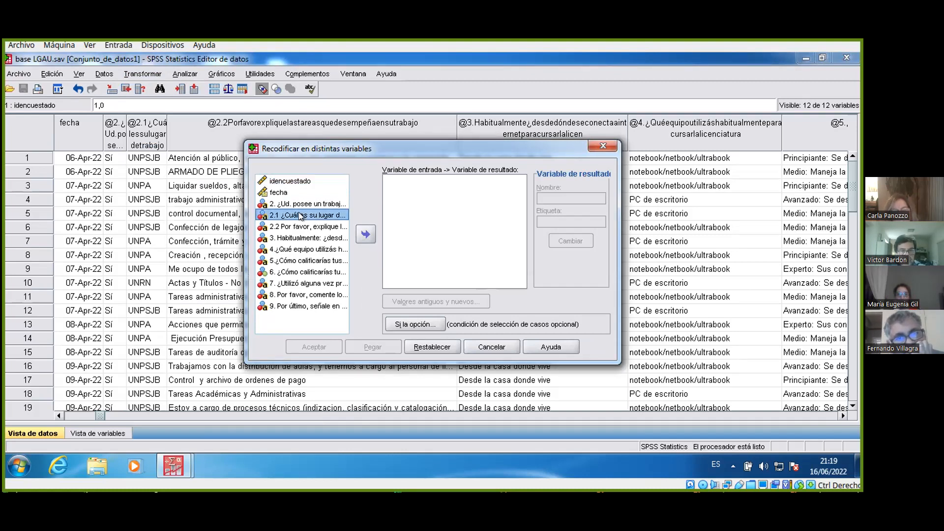
pyautogui.click(361, 235)
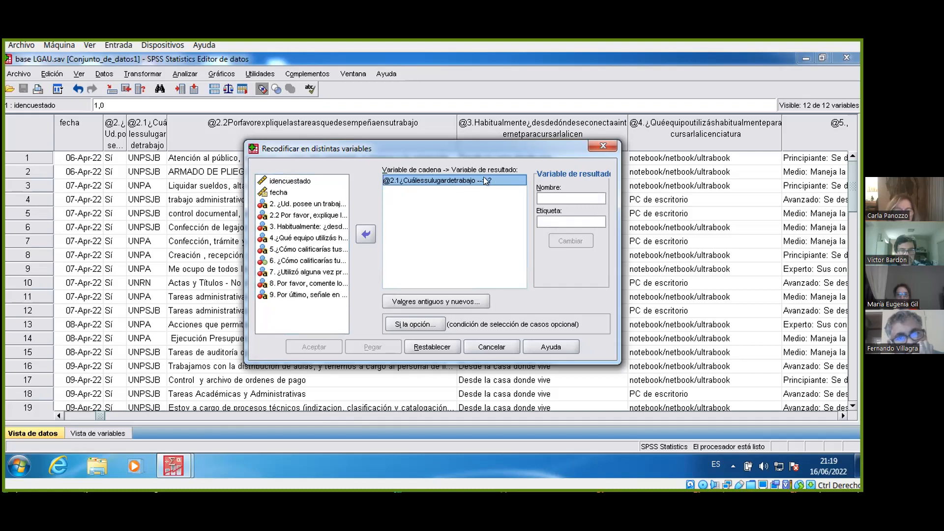
pyautogui.click(413, 180)
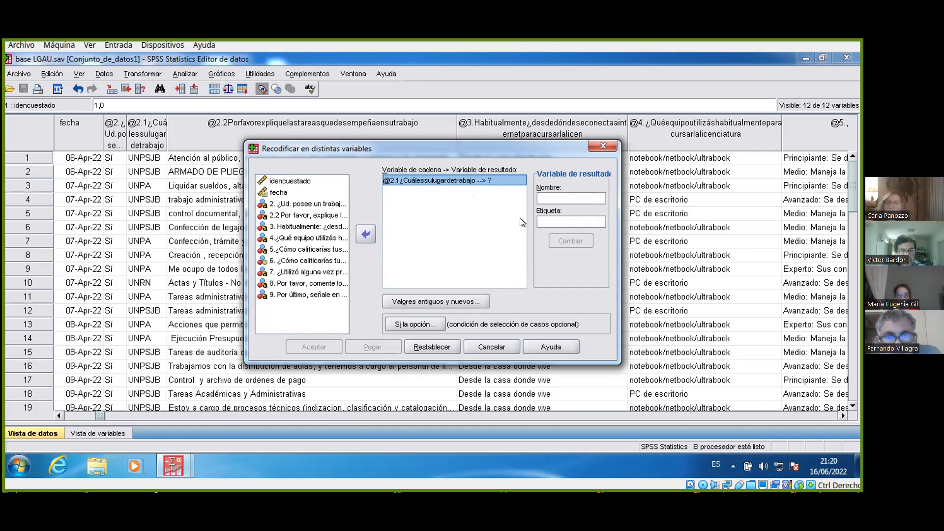
# - Name the output variable unicod, label it "universidad nuevos valores", and assign it to the question 2.1 input variable
pyautogui.click(561, 197)
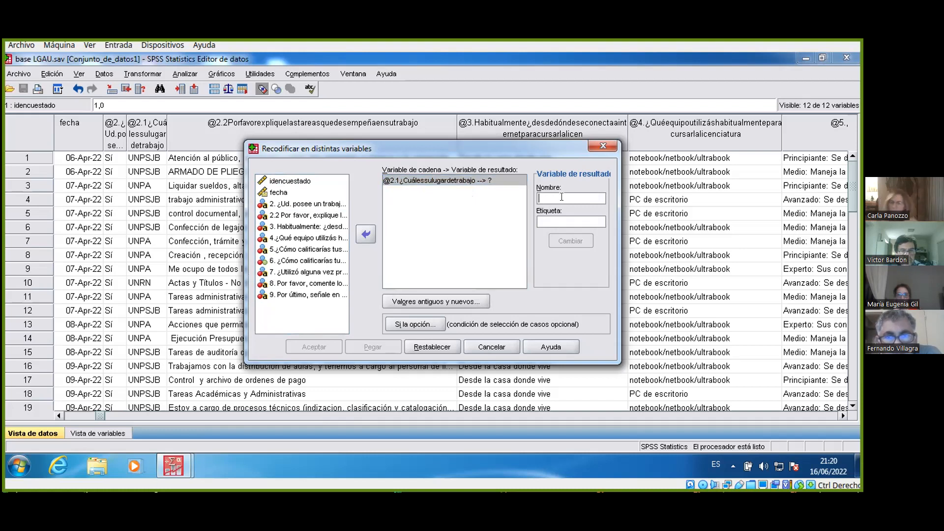
pyautogui.write('unicod')
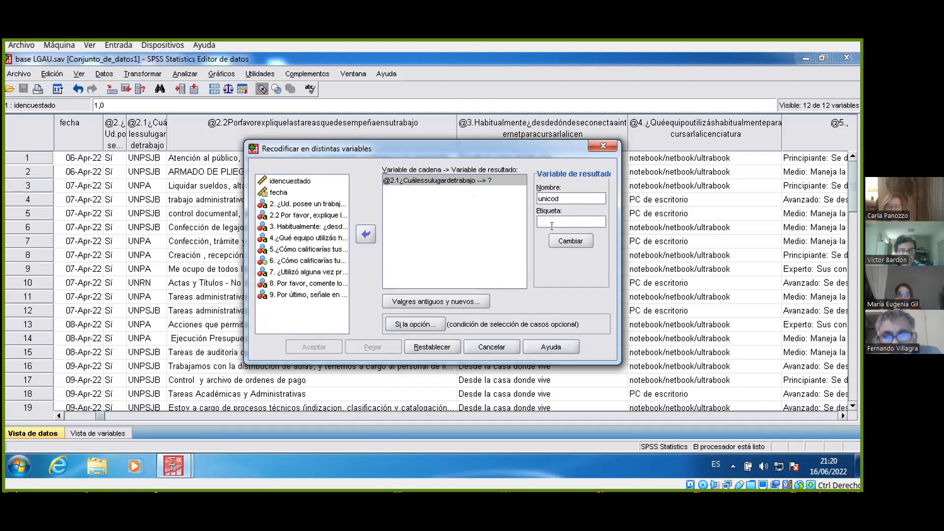
pyautogui.click(561, 218)
pyautogui.write('universida')
pyautogui.write('d nuevos va')
pyautogui.write('lores')
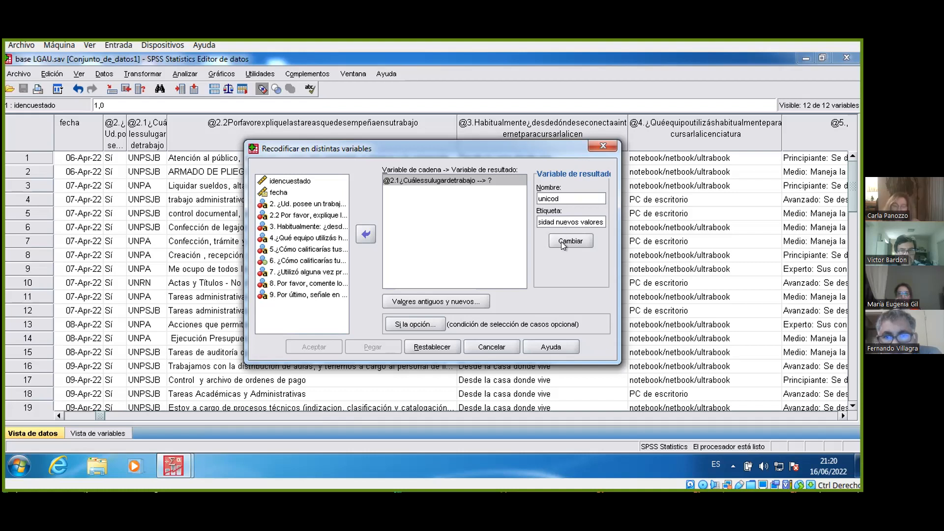
pyautogui.click(562, 241)
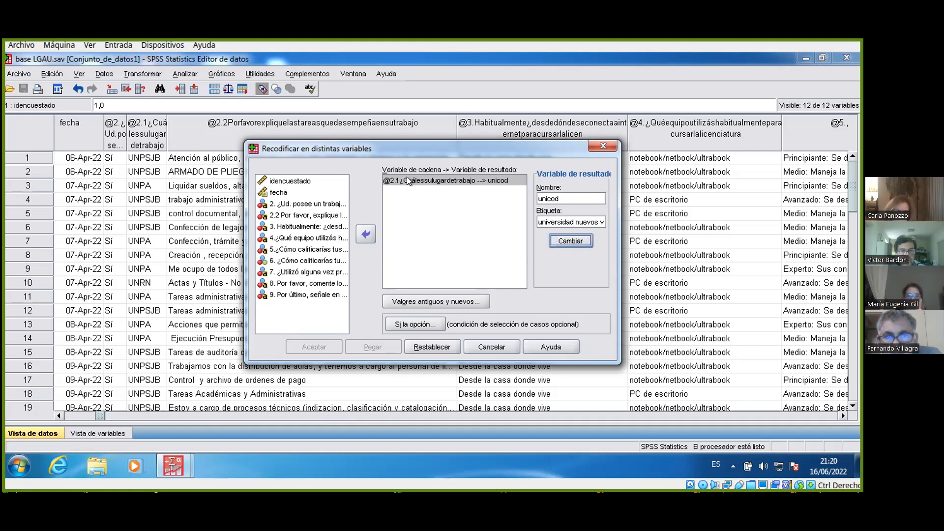
pyautogui.click(470, 182)
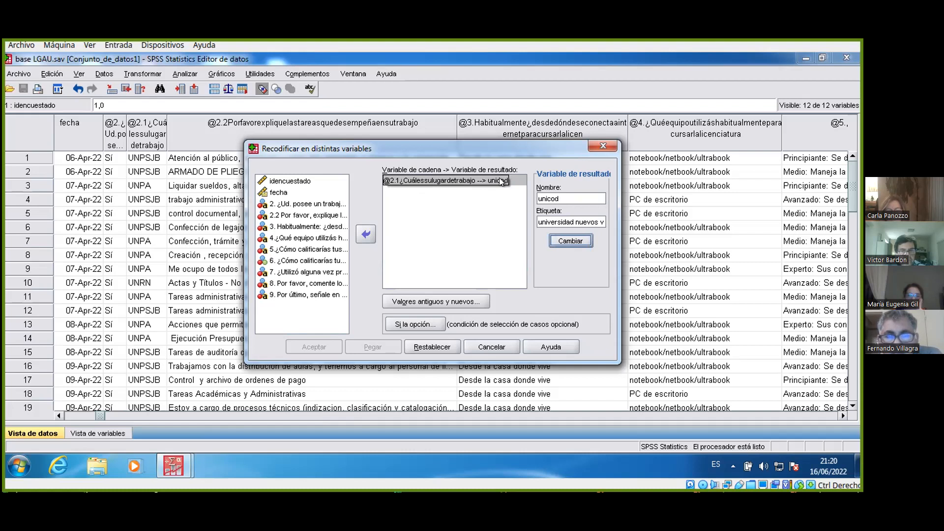
# - Define the first recode rule for unicod, mapping the old value UNPSJB to the new value 1
pyautogui.click(440, 299)
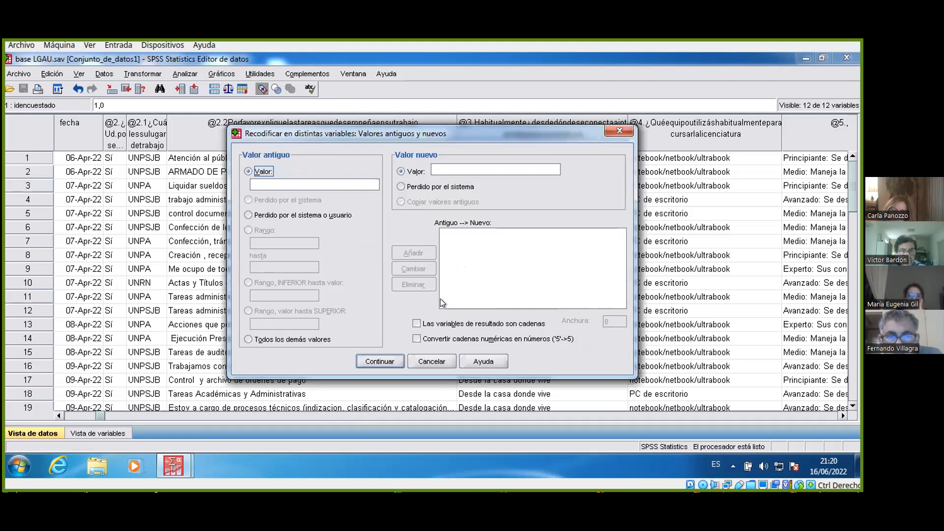
pyautogui.click(290, 182)
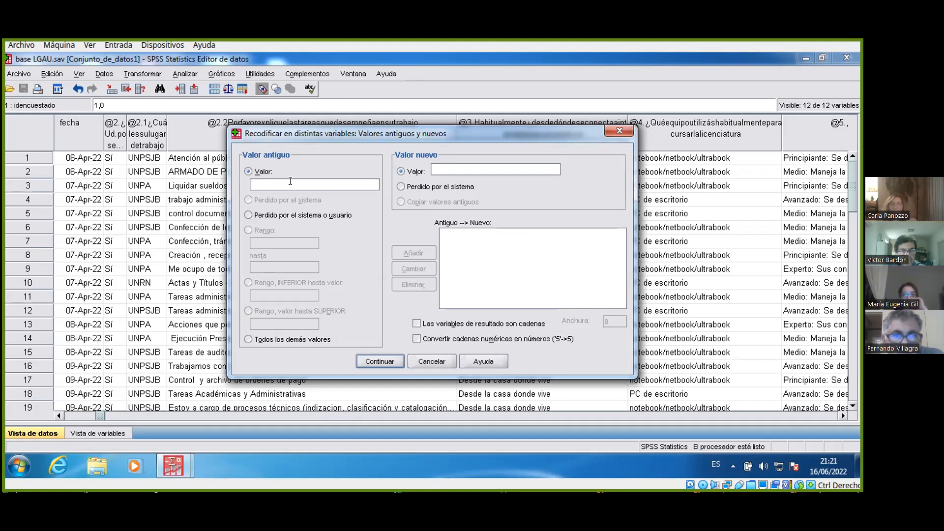
pyautogui.write('u')
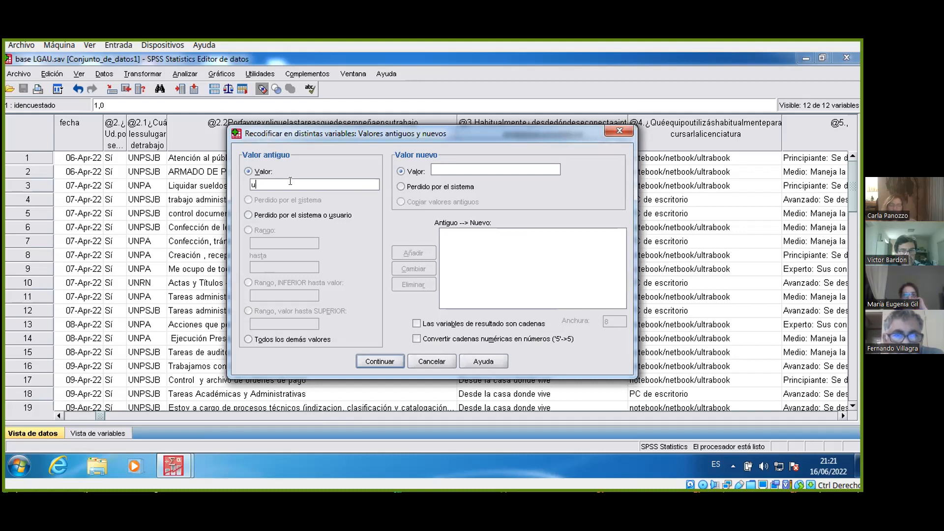
pyautogui.write('NPS')
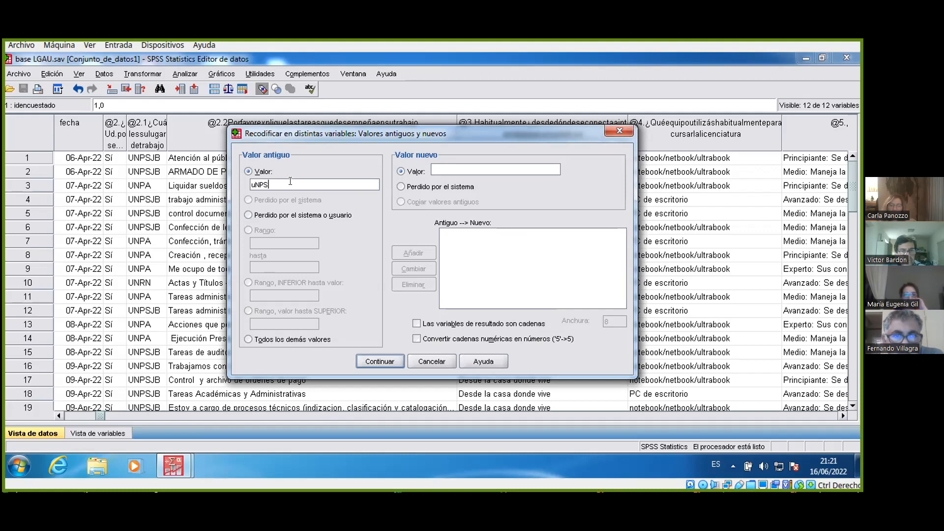
pyautogui.write('JB')
pyautogui.press('BackSpace')
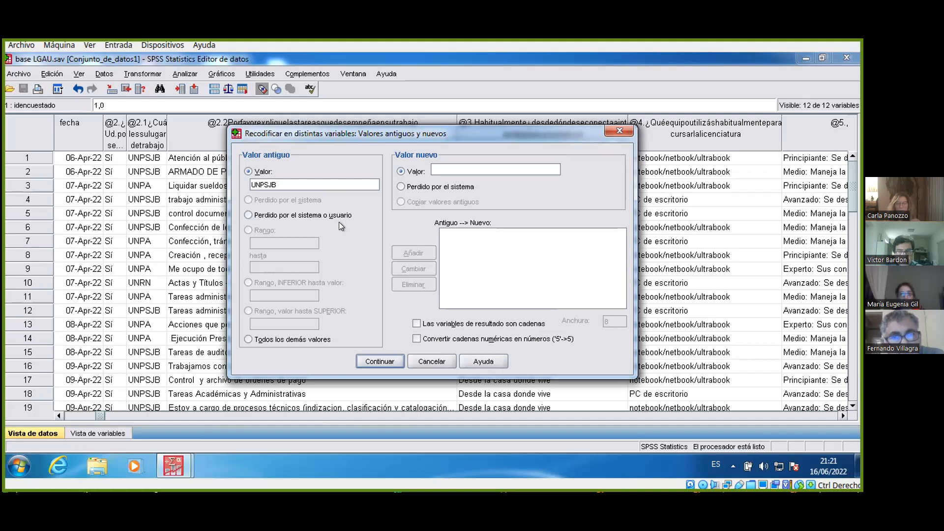
pyautogui.moveTo(509, 133); pyautogui.dragTo(566, 132)
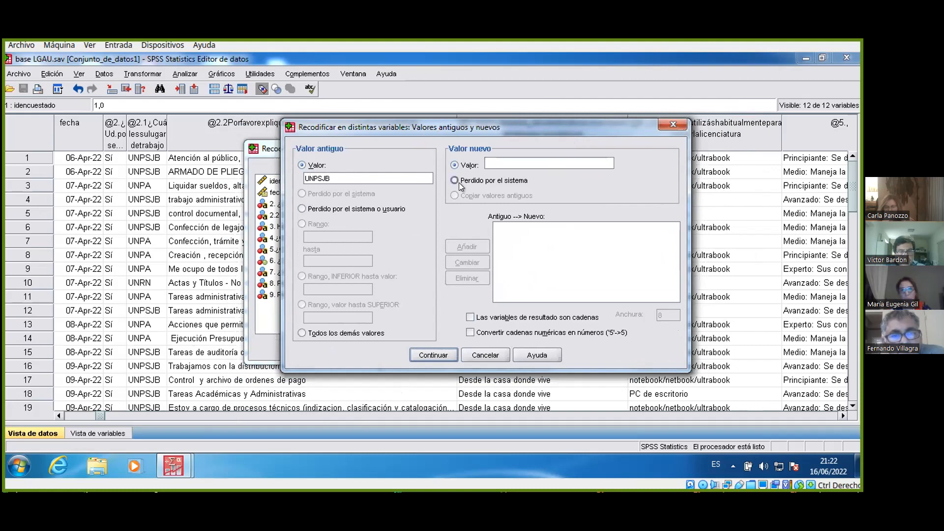
pyautogui.click(522, 160)
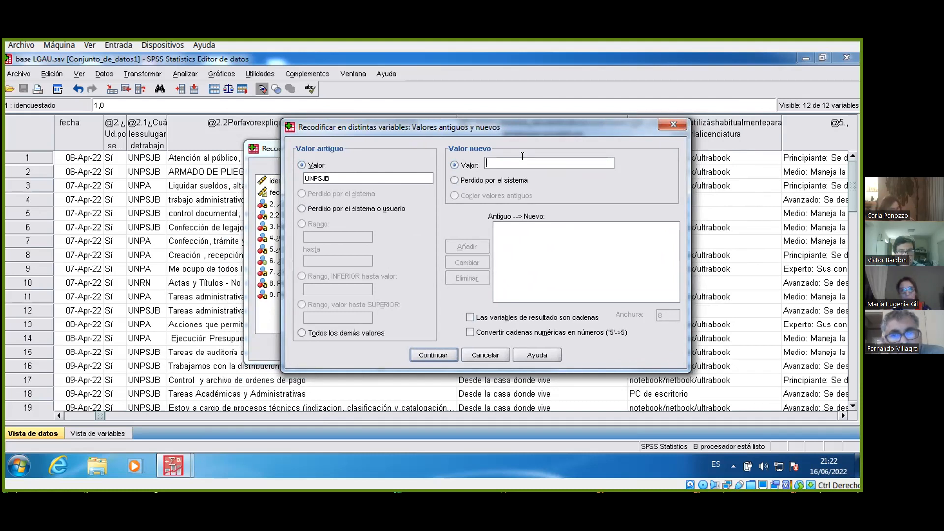
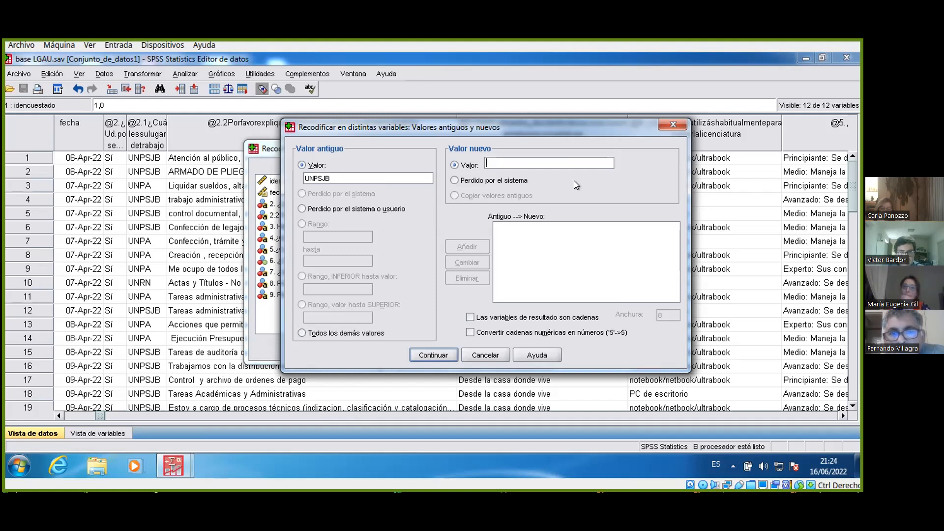
pyautogui.write('1')
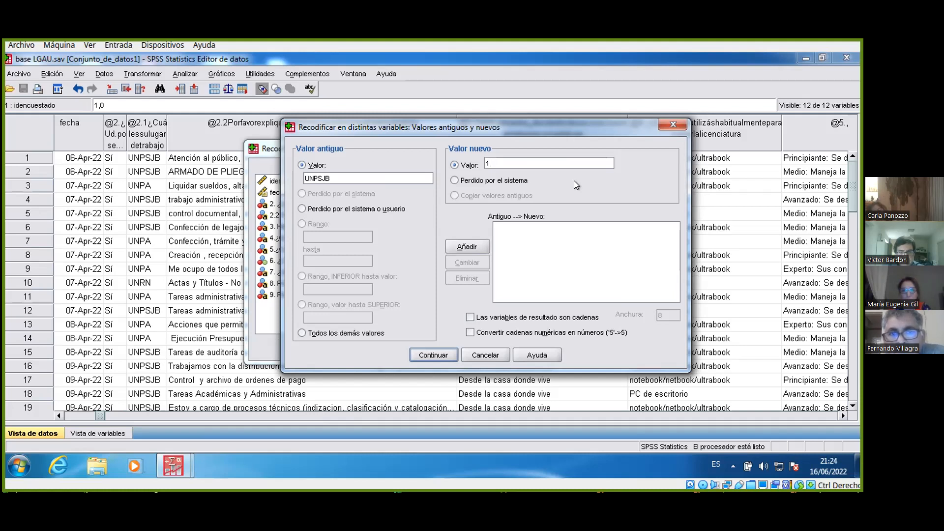
pyautogui.click(468, 247)
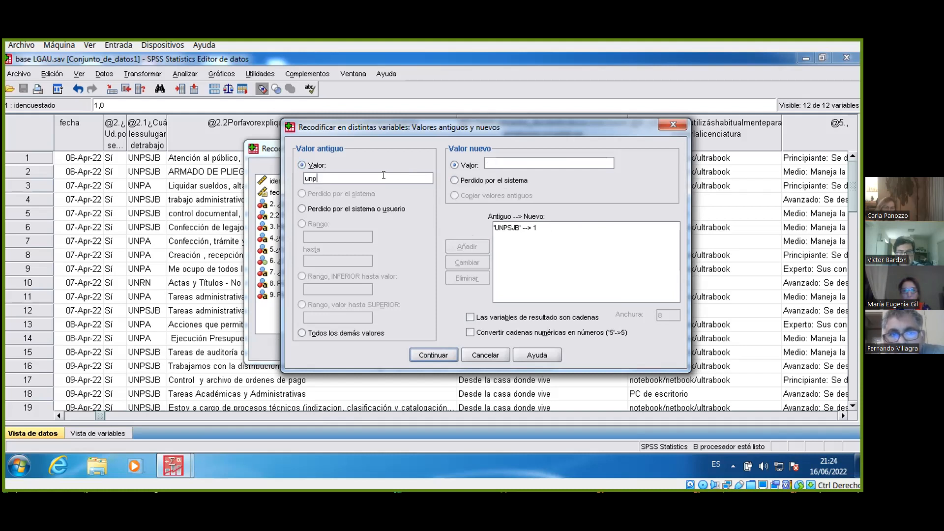
# - Add a recode rule that maps the old value UNPA to the new value 1
pyautogui.write('UNP')
pyautogui.write('1')
pyautogui.click(453, 246)
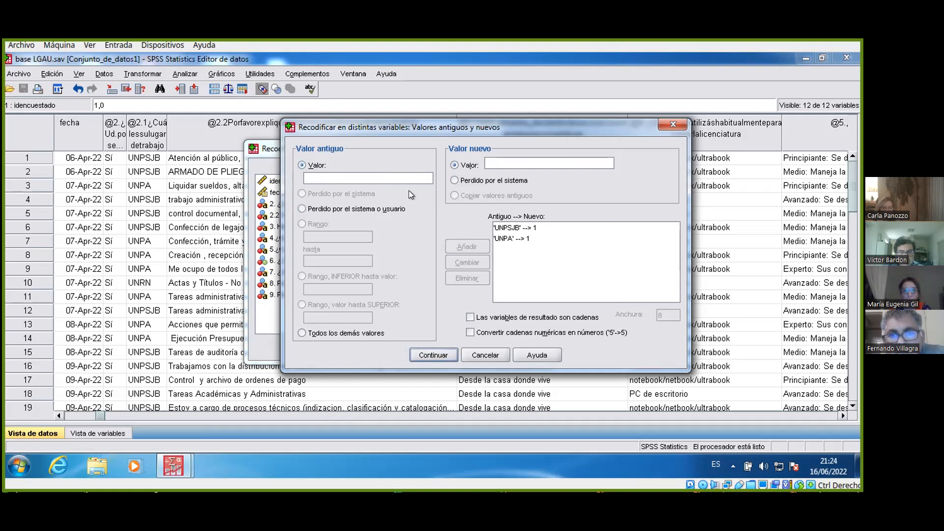
# - Add recode rules that map the old values UNCO and UNRN to the new value 2
pyautogui.click(416, 174)
pyautogui.write('UNCO')
pyautogui.click(526, 166)
pyautogui.write('2')
pyautogui.click(466, 247)
pyautogui.click(556, 162)
pyautogui.write('2')
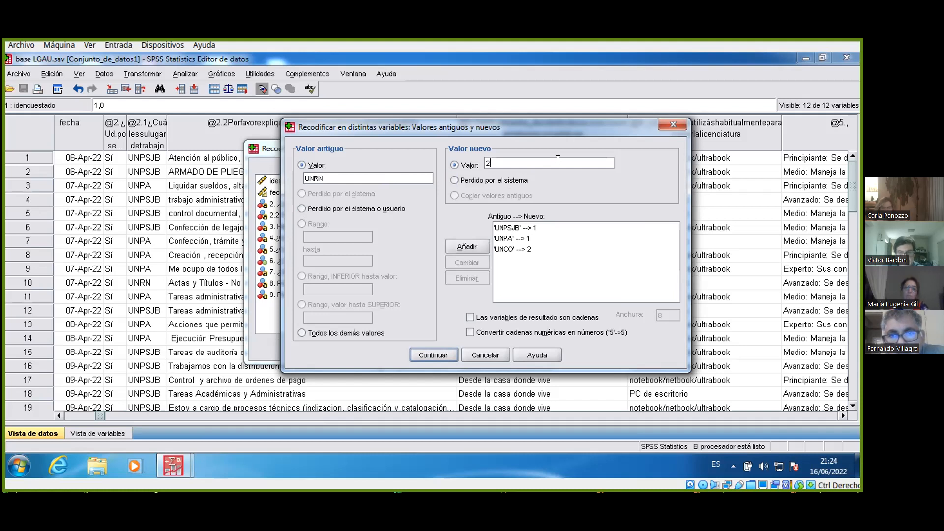
pyautogui.click(475, 244)
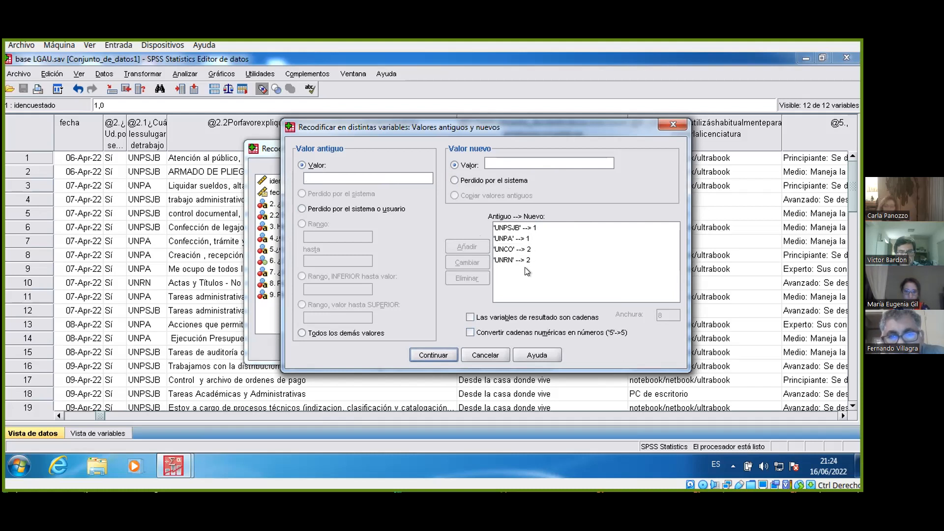
# - Accept the old and new values, run the recode, and check the new unicod column in the data
pyautogui.click(444, 349)
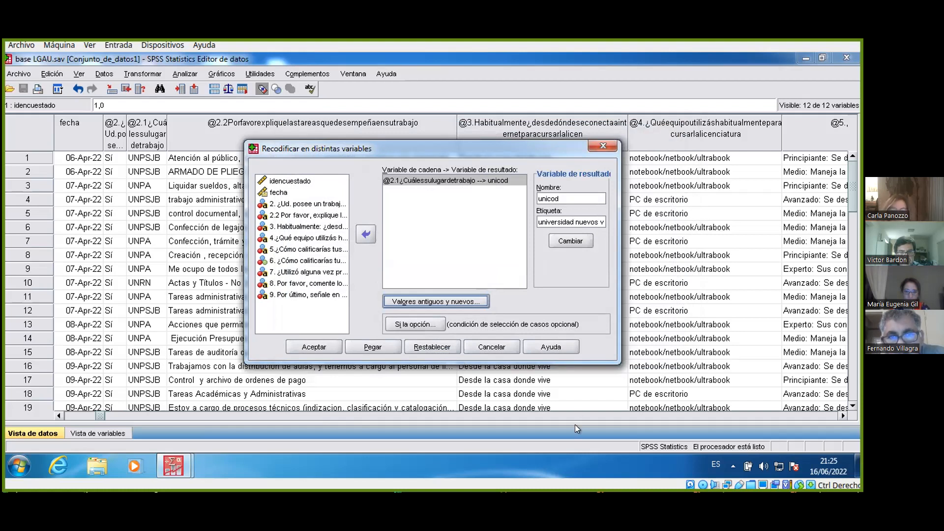
pyautogui.click(317, 344)
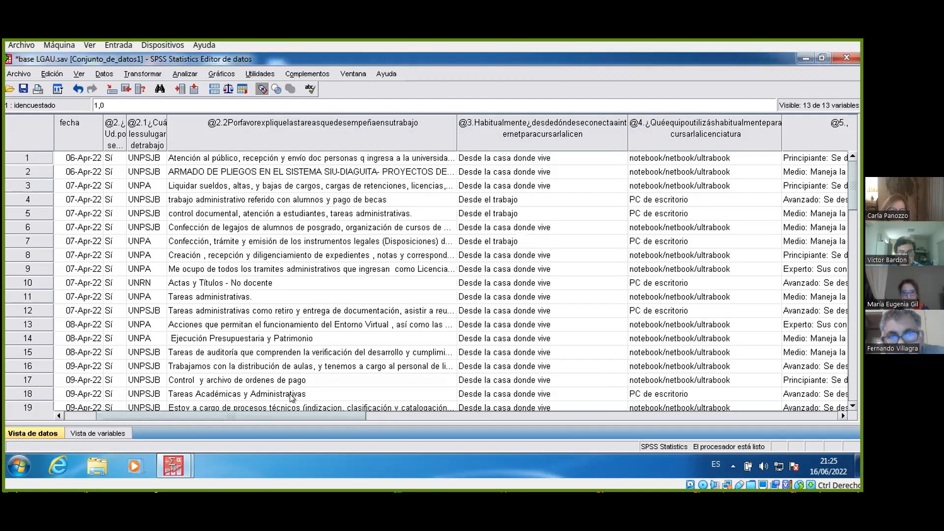
pyautogui.moveTo(278, 413); pyautogui.dragTo(805, 393)
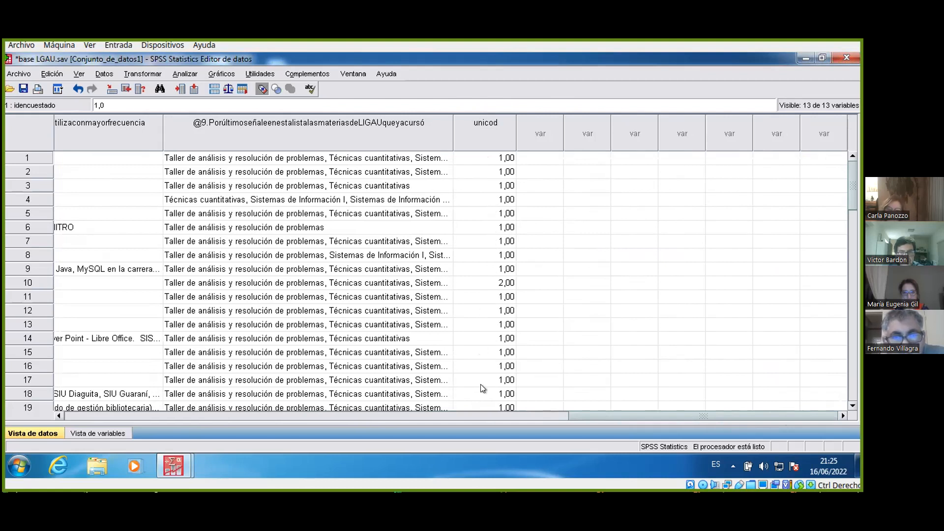
# - In the variable definitions, add the value label "Universidades de Patagonia Sur" for value 1 of unicod
pyautogui.click(117, 434)
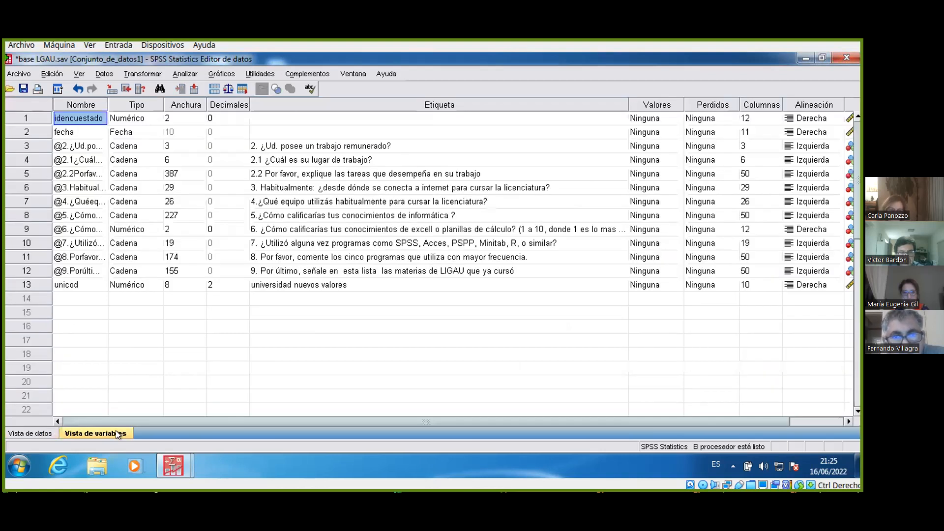
pyautogui.click(62, 286)
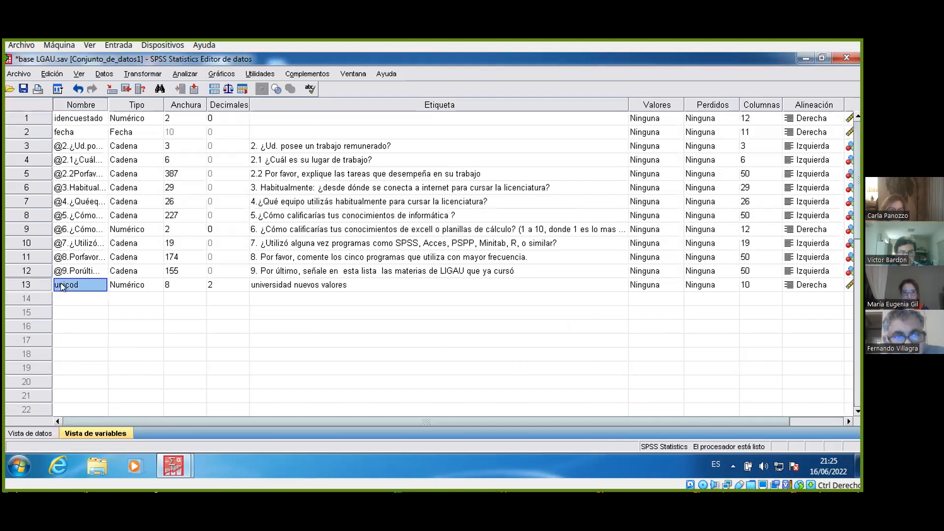
pyautogui.click(261, 286)
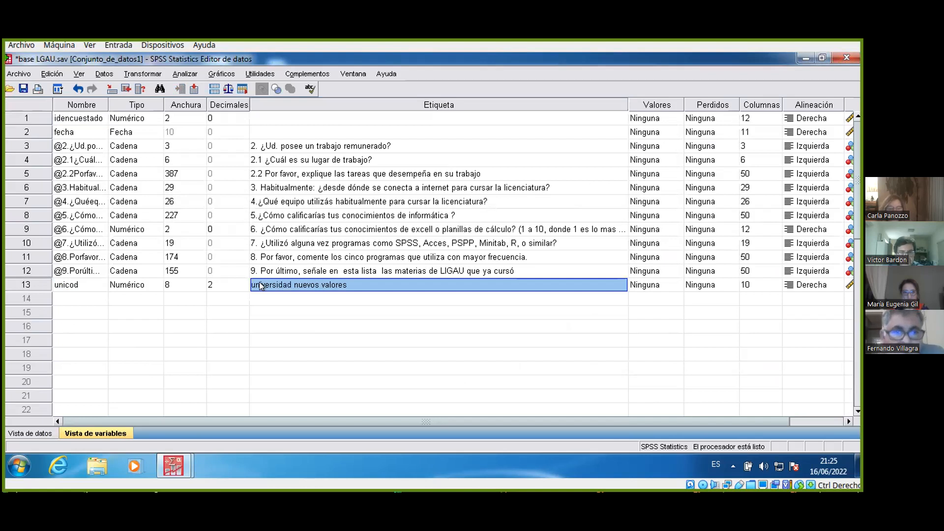
pyautogui.click(663, 286)
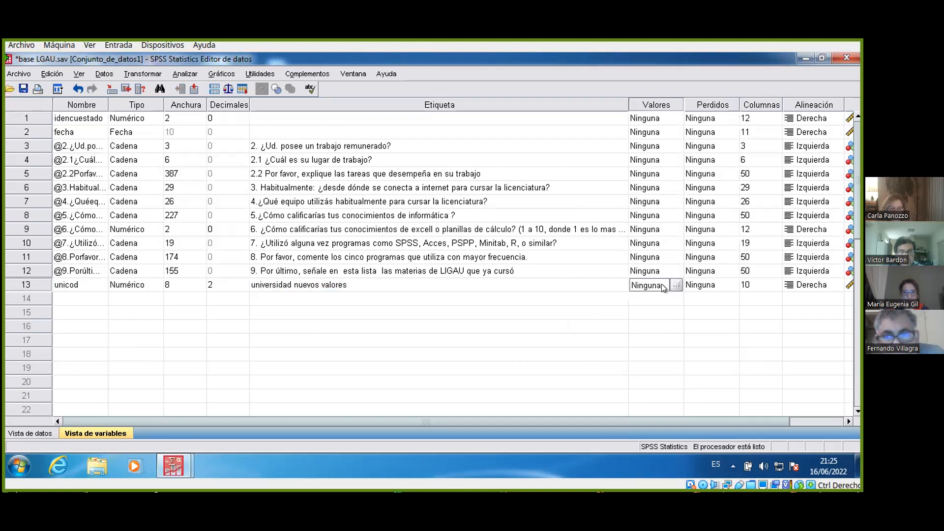
pyautogui.click(674, 284)
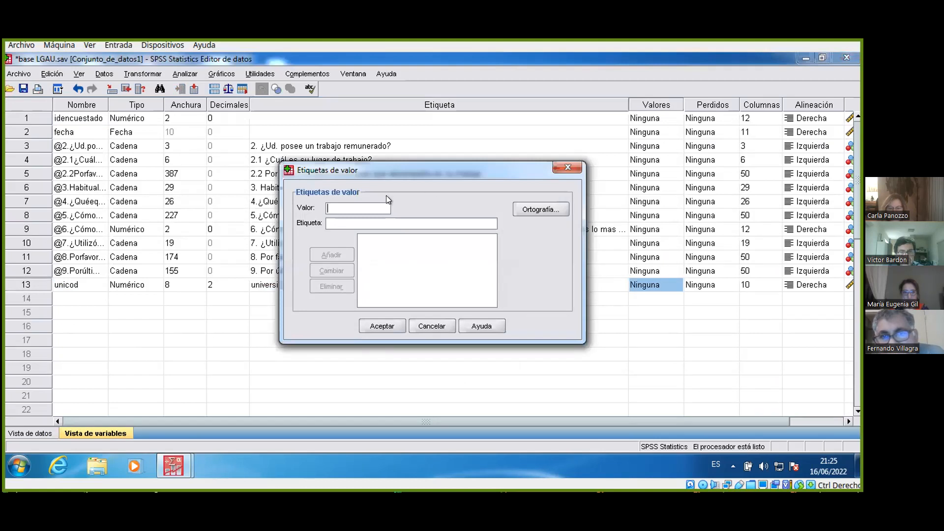
pyautogui.write('1')
pyautogui.click(379, 224)
pyautogui.write('uNIVERSIDADES DE pATAGONIA SUR')
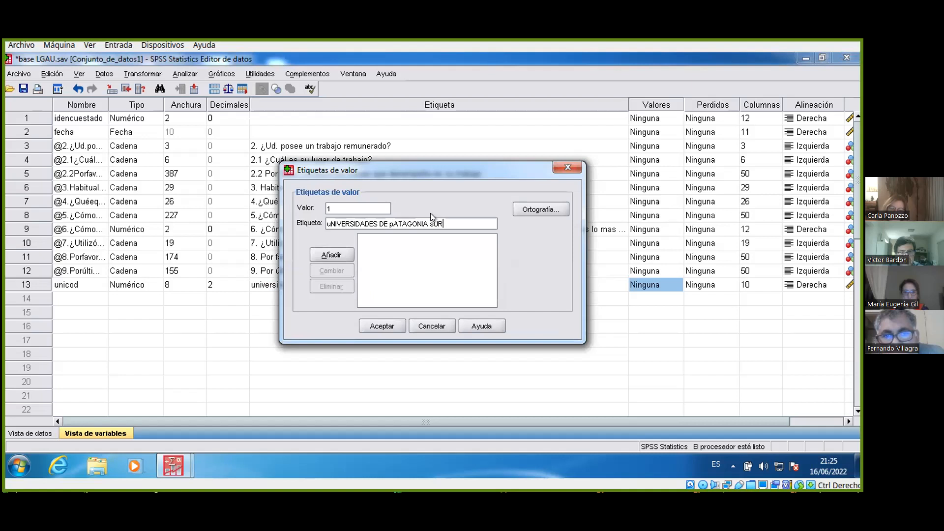
pyautogui.moveTo(444, 223); pyautogui.dragTo(319, 213)
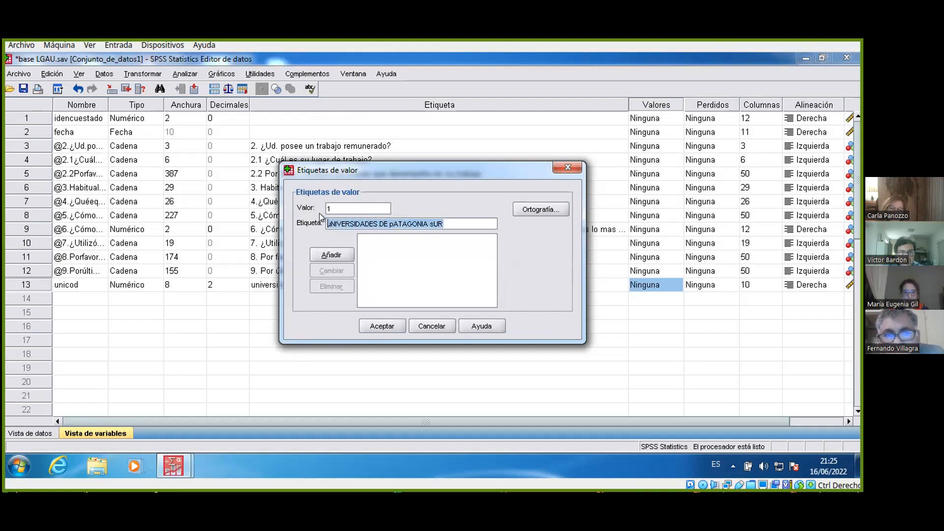
pyautogui.write('Universidades de Patagonia Sur')
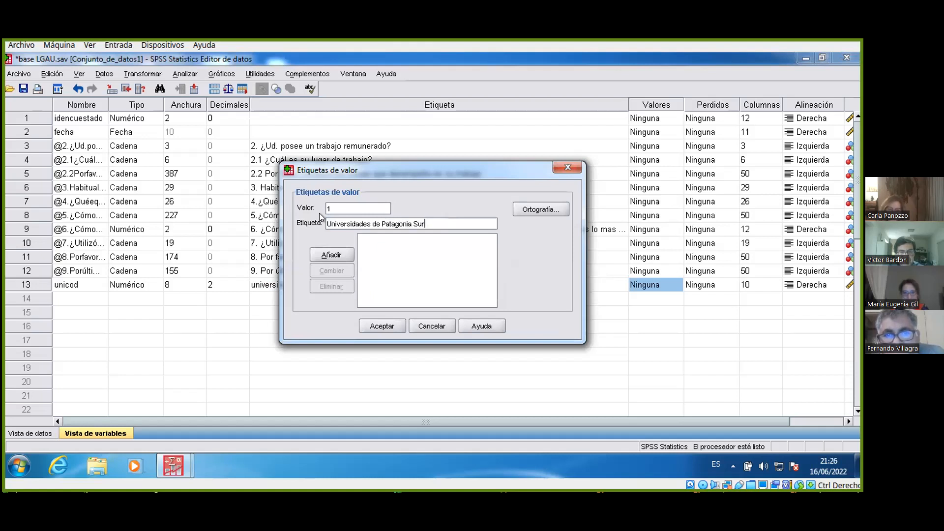
pyautogui.click(324, 255)
# - Add the value label "Universidades de Patagonia Central" for value 2 of unicod and apply the labels
pyautogui.write('2')
pyautogui.click(345, 223)
pyautogui.write('Universidades de Patagonia Central')
pyautogui.click(322, 253)
pyautogui.click(370, 323)
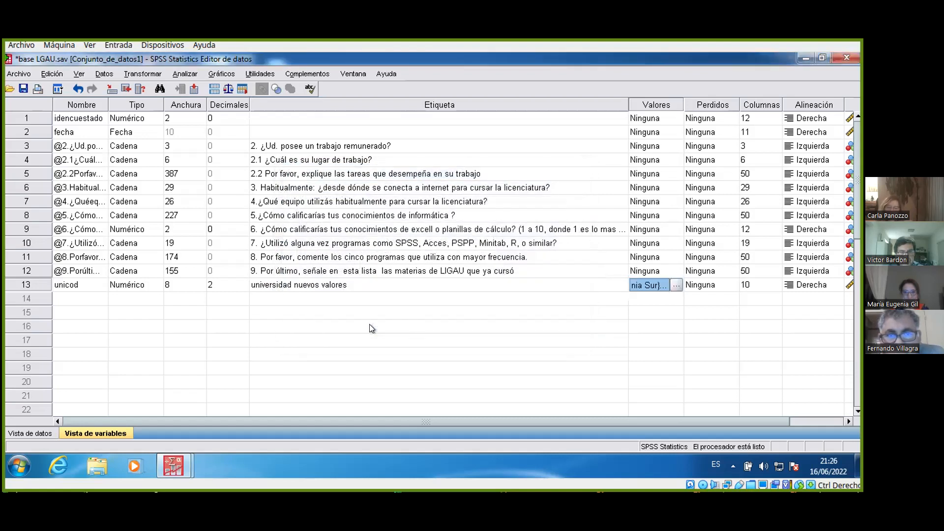
# - Run frequencies on question 2.1 (¿Cuál es su lugar de trabajo?) with a pie chart showing percentages
pyautogui.click(192, 75)
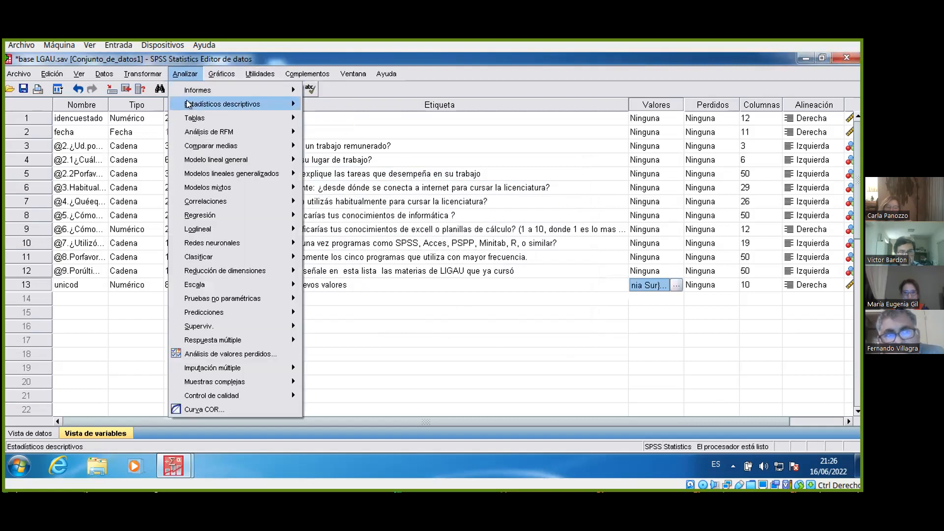
pyautogui.moveTo(217, 100)
pyautogui.click(311, 95)
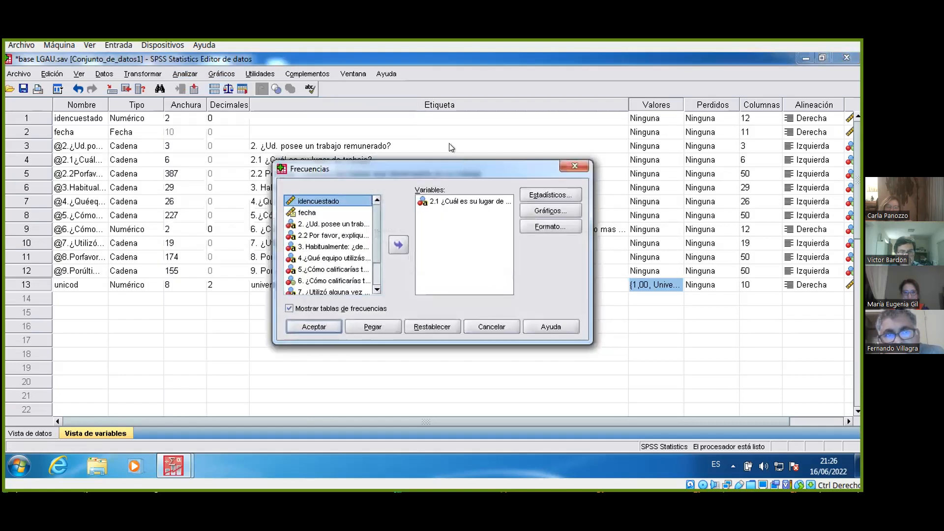
pyautogui.click(450, 201)
pyautogui.click(400, 245)
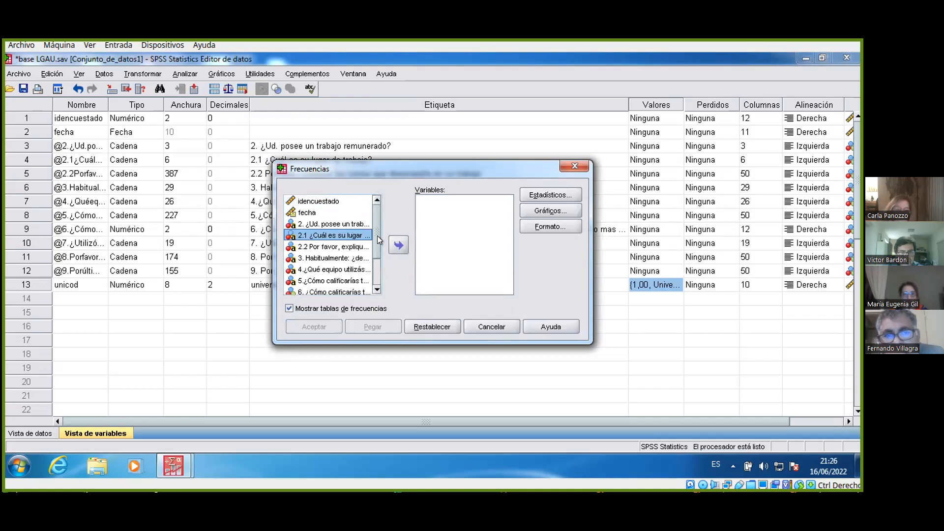
pyautogui.click(391, 239)
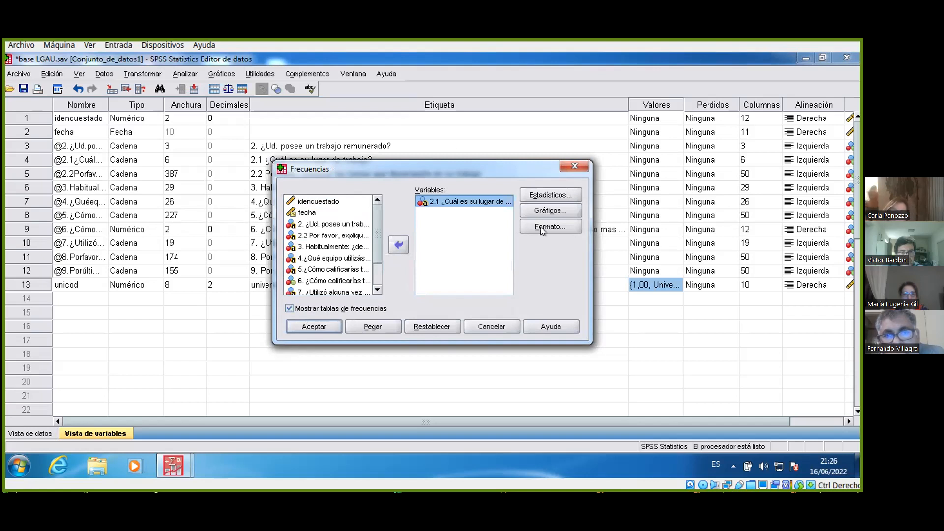
pyautogui.click(550, 211)
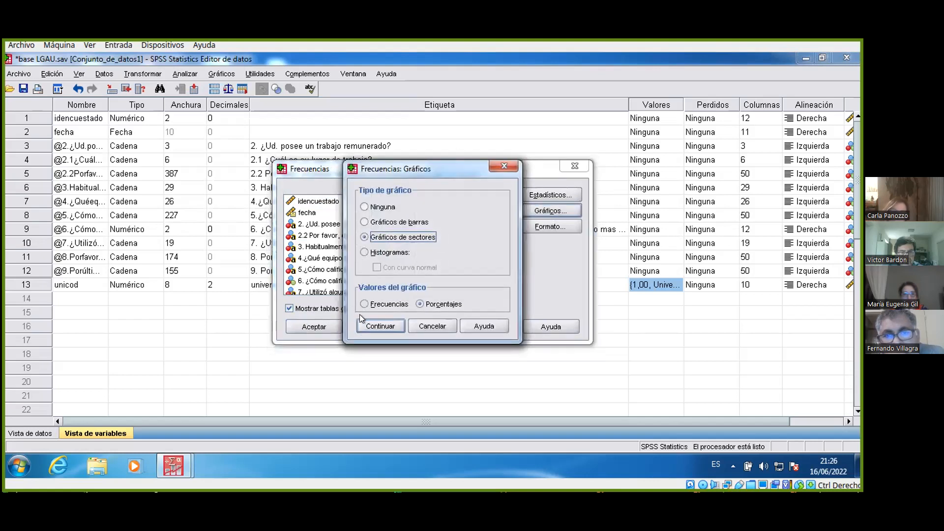
pyautogui.click(366, 324)
pyautogui.click(320, 321)
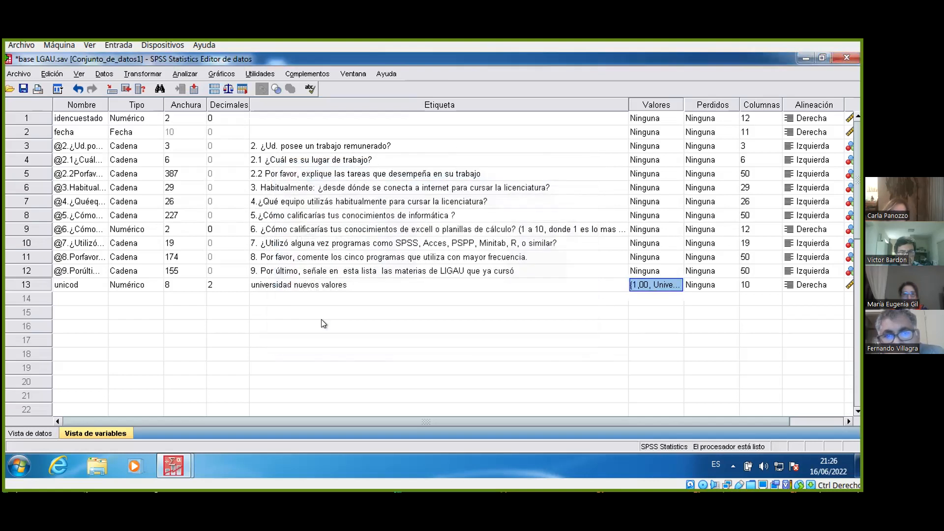
# - Switch to the output viewer and review the question 2.1 pie chart and frequency table
pyautogui.moveTo(173, 466)
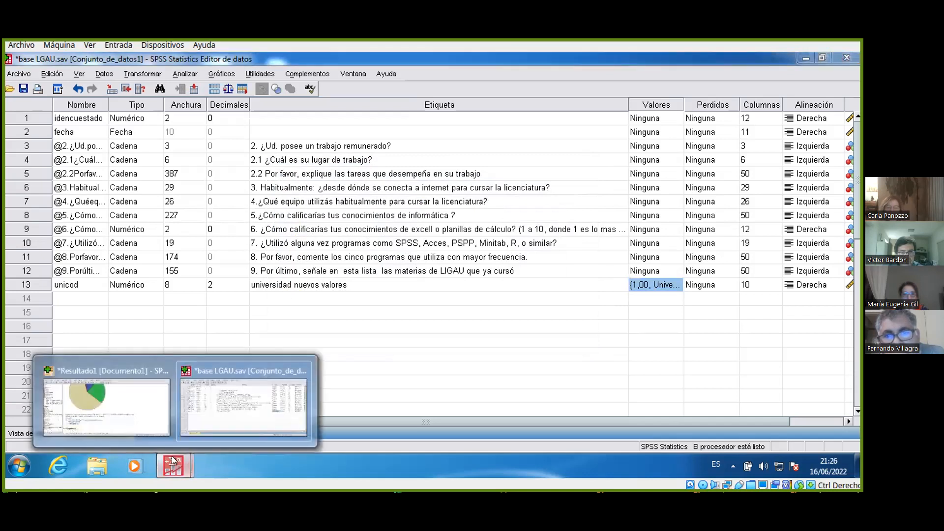
pyautogui.click(128, 416)
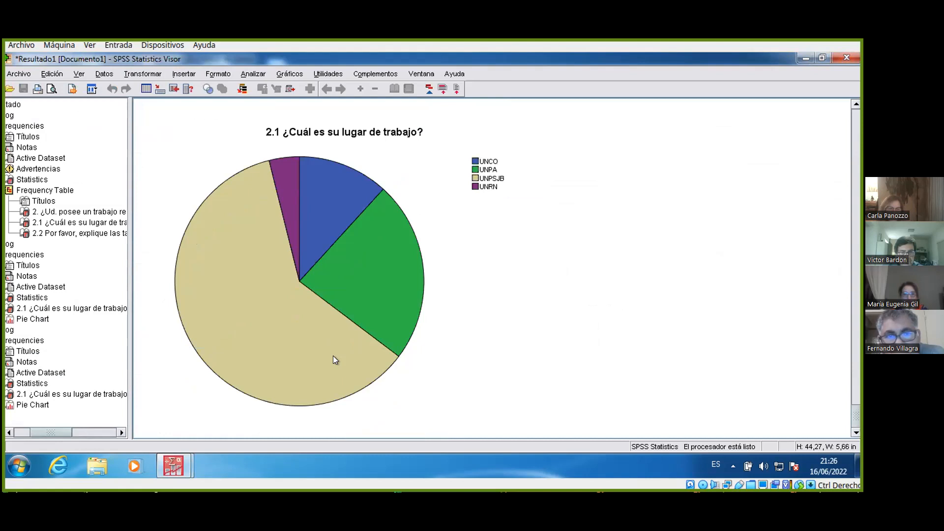
pyautogui.scroll(3, 333, 357)
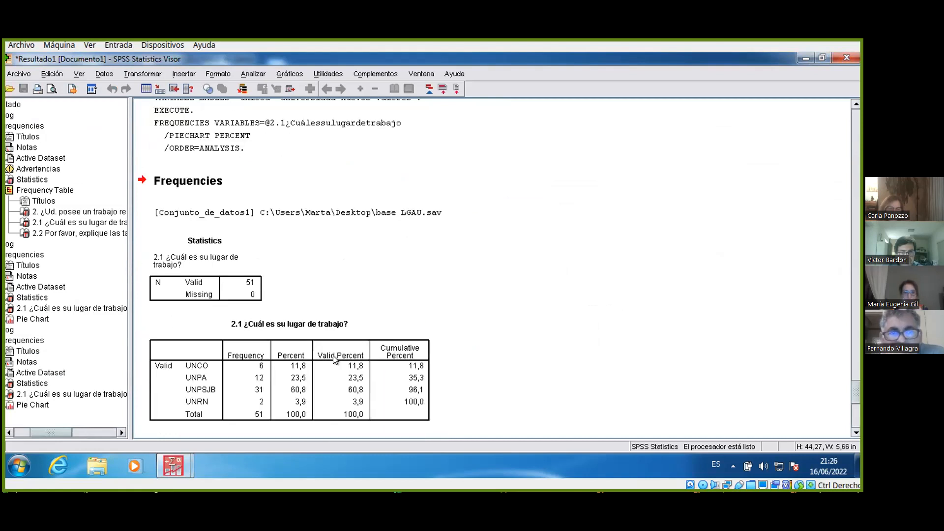
pyautogui.click(173, 467)
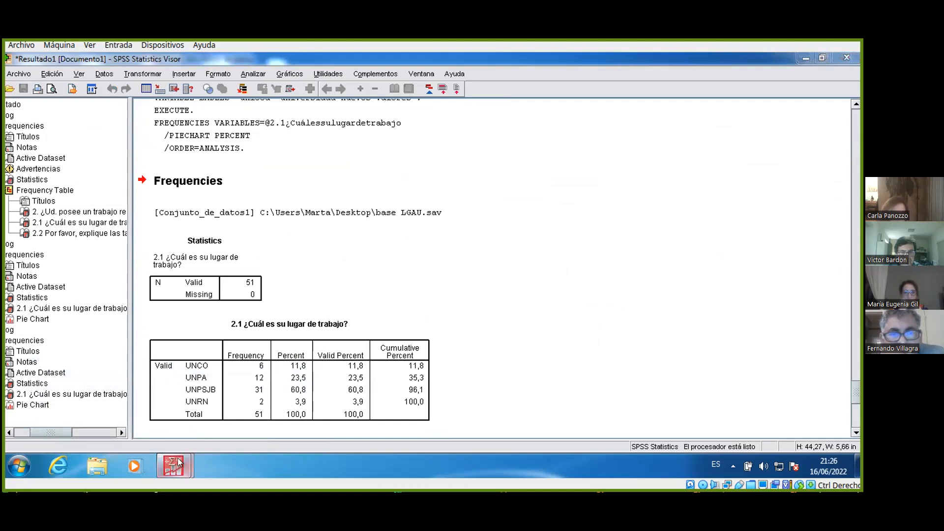
# - Run frequencies on unicod (universidad nuevos valores) instead of question 2.1, keeping the pie chart
pyautogui.moveTo(177, 463)
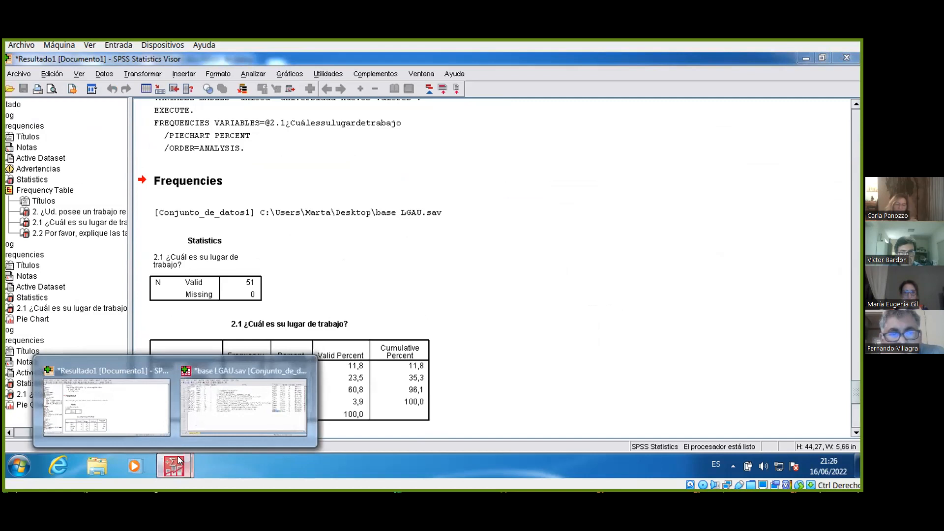
pyautogui.click(197, 413)
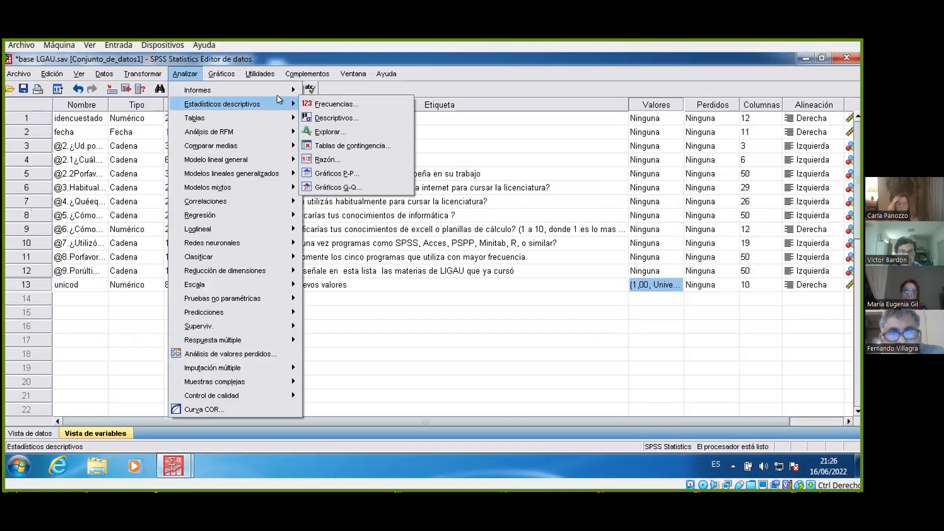
pyautogui.moveTo(228, 75)
pyautogui.moveTo(191, 74)
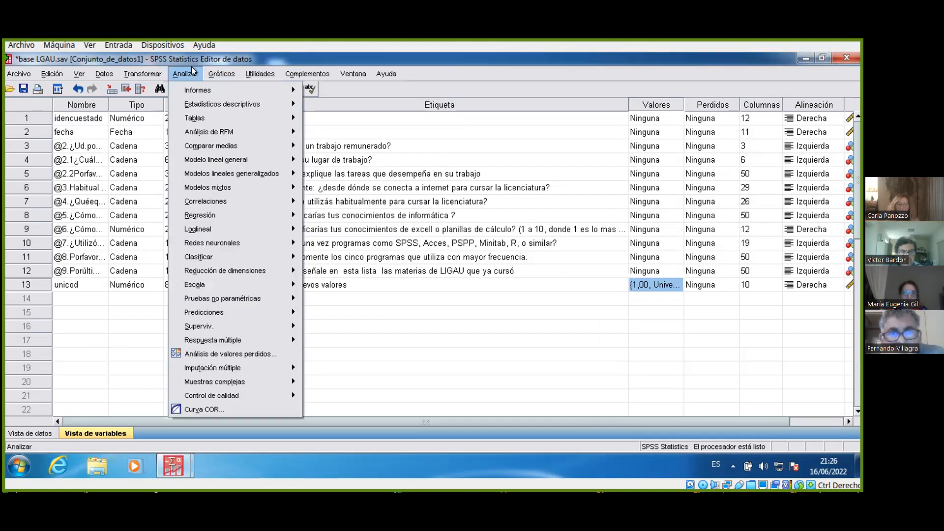
pyautogui.moveTo(197, 102)
pyautogui.click(318, 103)
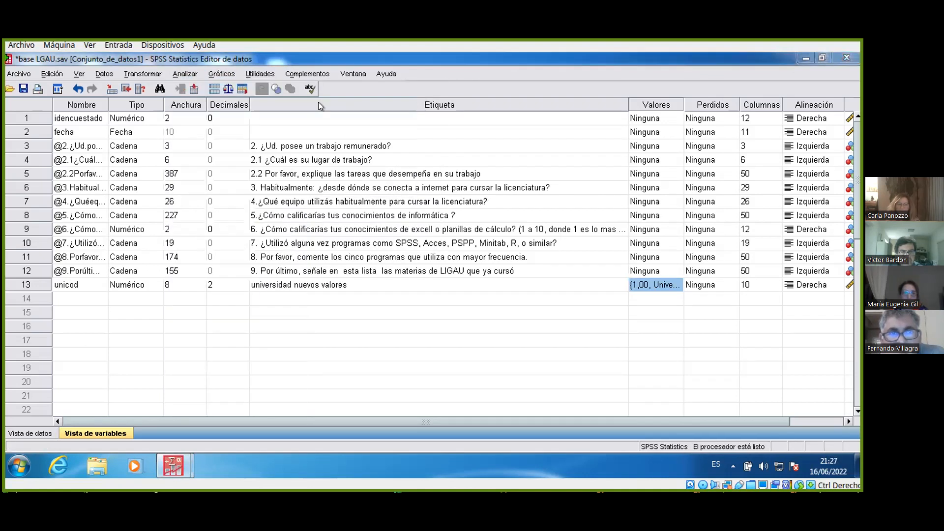
pyautogui.moveTo(374, 229); pyautogui.dragTo(377, 273)
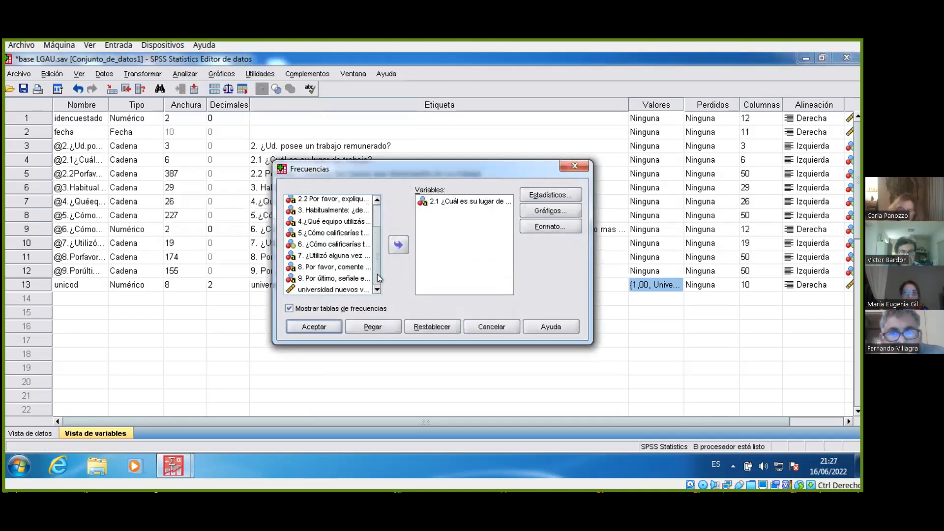
pyautogui.click(341, 288)
pyautogui.click(394, 241)
pyautogui.click(467, 201)
pyautogui.click(399, 244)
pyautogui.click(310, 327)
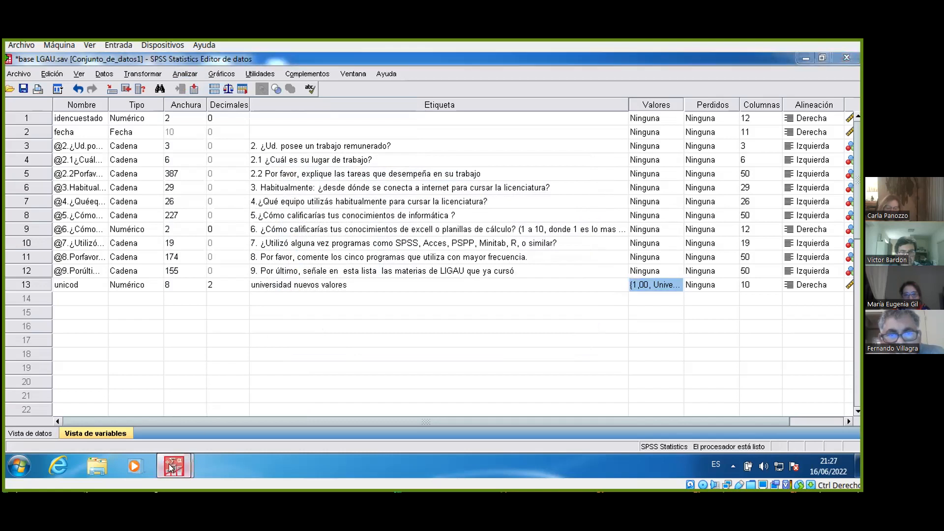
# - Switch to the output viewer and review the pie chart and frequency table for universidad nuevos valores
pyautogui.moveTo(169, 464)
pyautogui.click(150, 408)
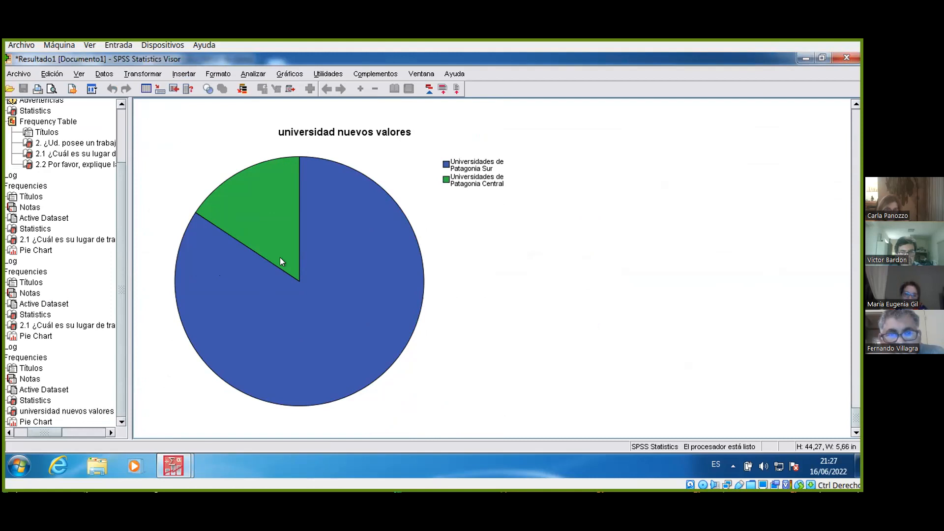
pyautogui.scroll(5, 282, 259)
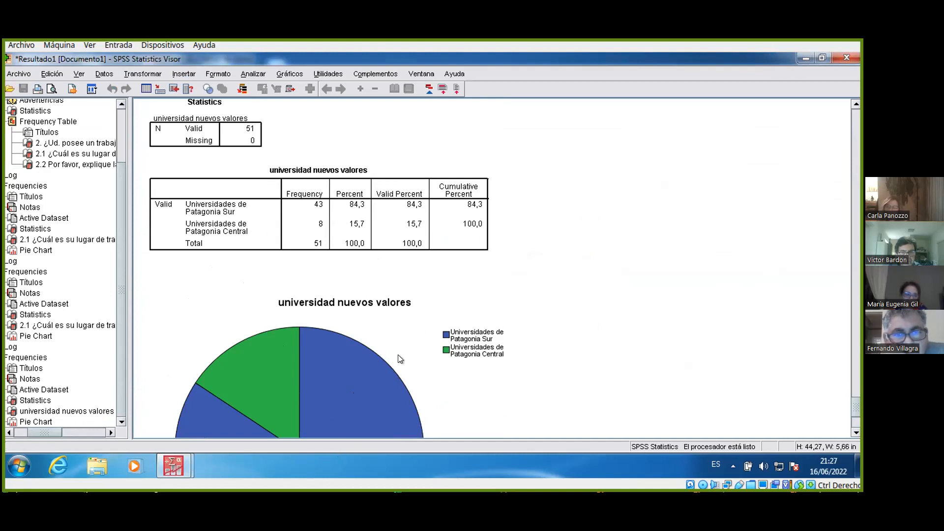
# - Go back through the output to the question 2.2 frequency table and examine the open-ended answers about work tasks
pyautogui.scroll(20, 399, 358)
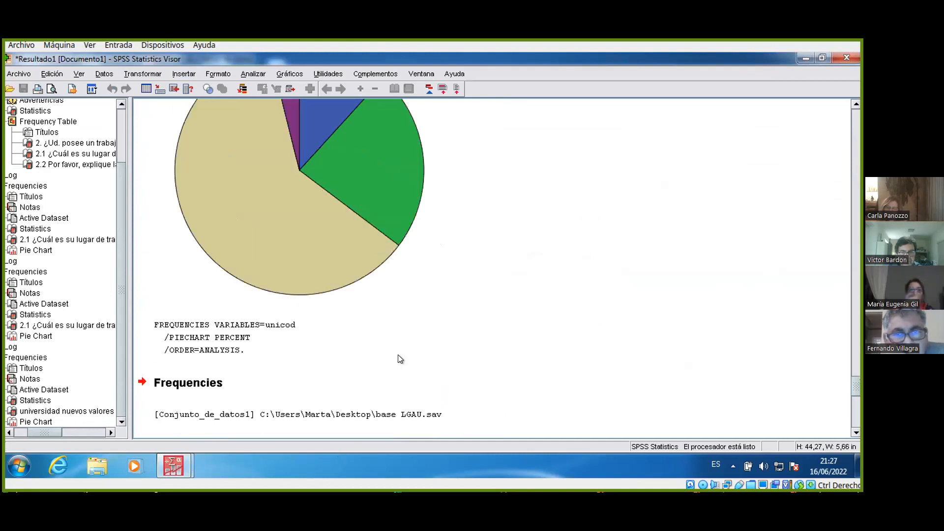
pyautogui.scroll(20, 397, 355)
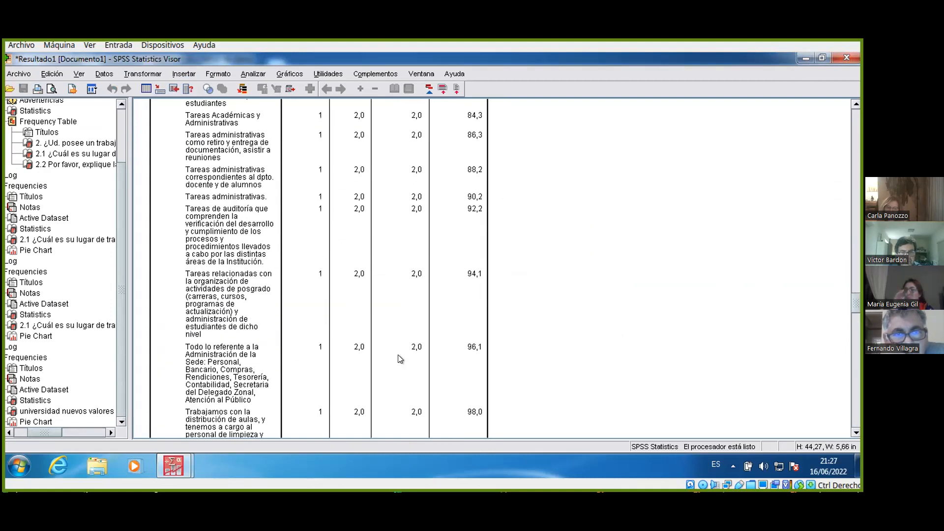
pyautogui.scroll(20, 398, 359)
pyautogui.scroll(15, 396, 355)
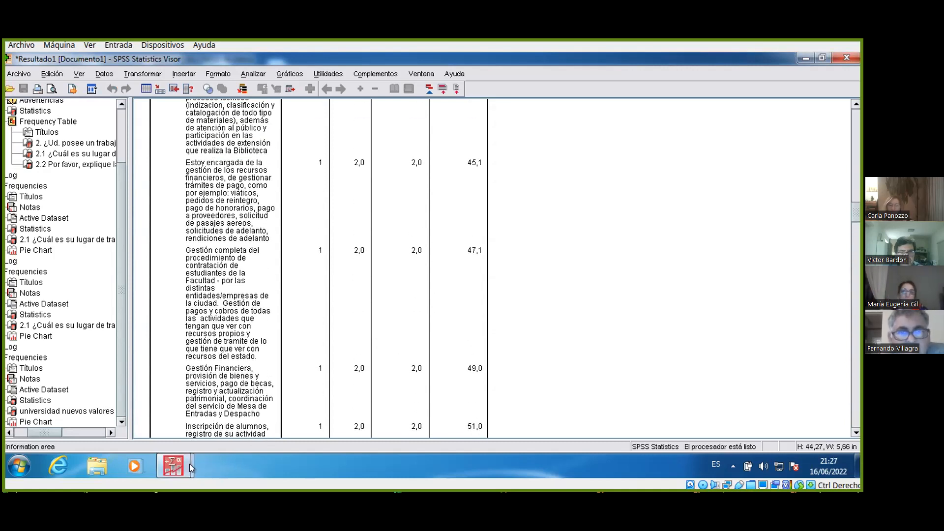
pyautogui.moveTo(178, 465)
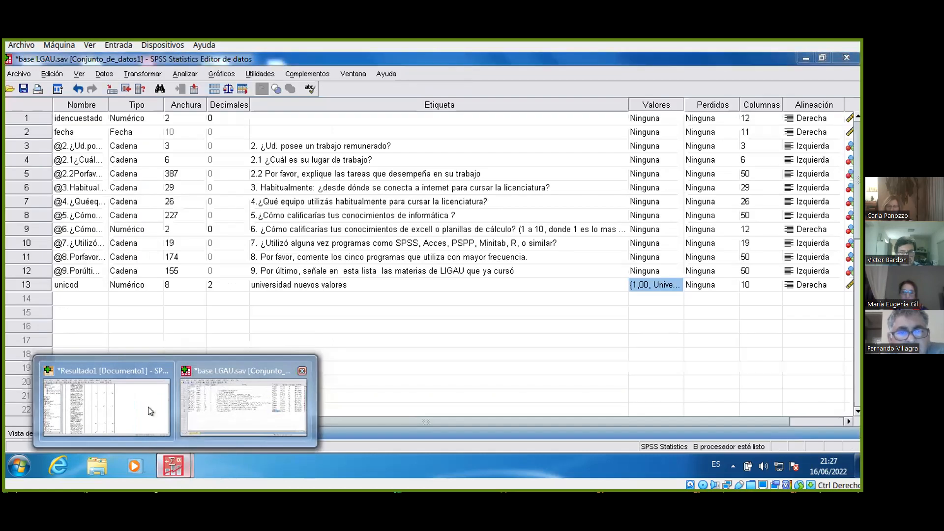
pyautogui.click(148, 407)
pyautogui.scroll(10, 282, 348)
pyautogui.scroll(15, 281, 348)
pyautogui.scroll(-3, 280, 348)
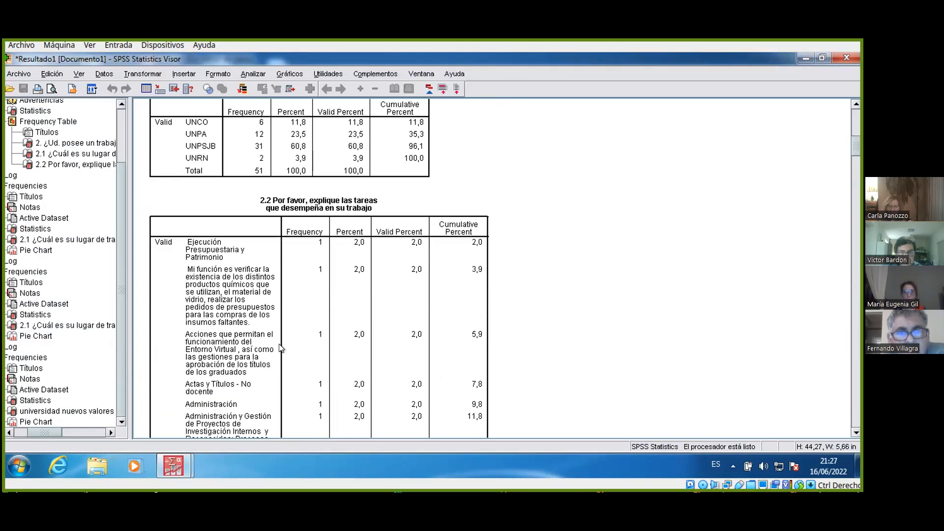
pyautogui.scroll(-2, 280, 348)
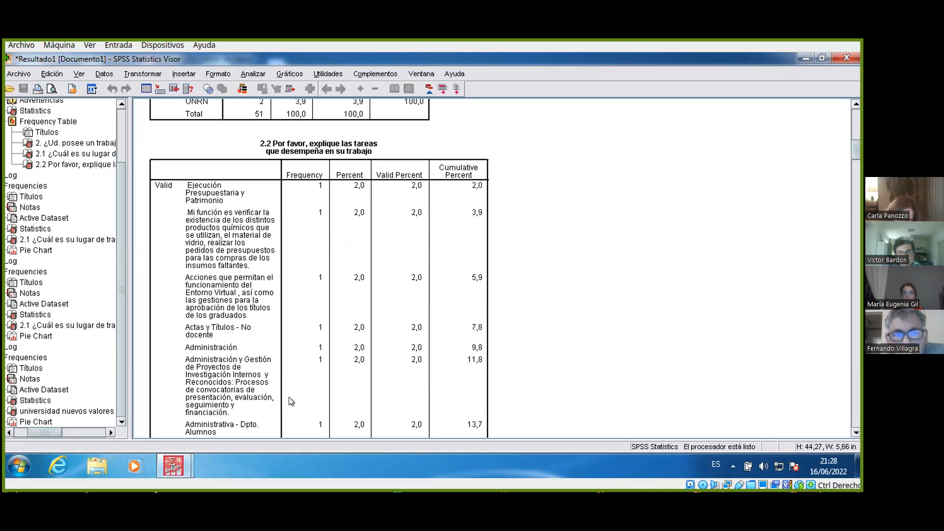
# - Return to the case data in the data editor and insert a new variable before question 3, right after question 2.2
pyautogui.moveTo(176, 468)
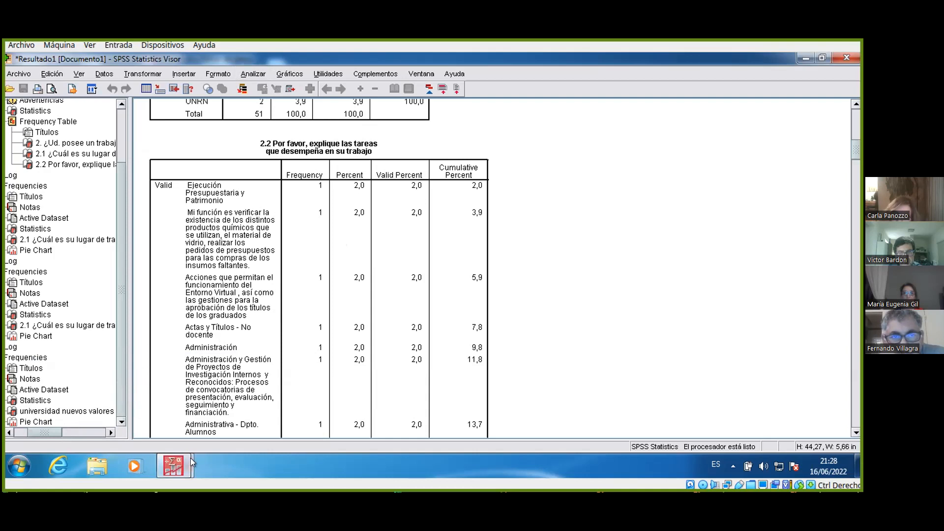
pyautogui.click(179, 465)
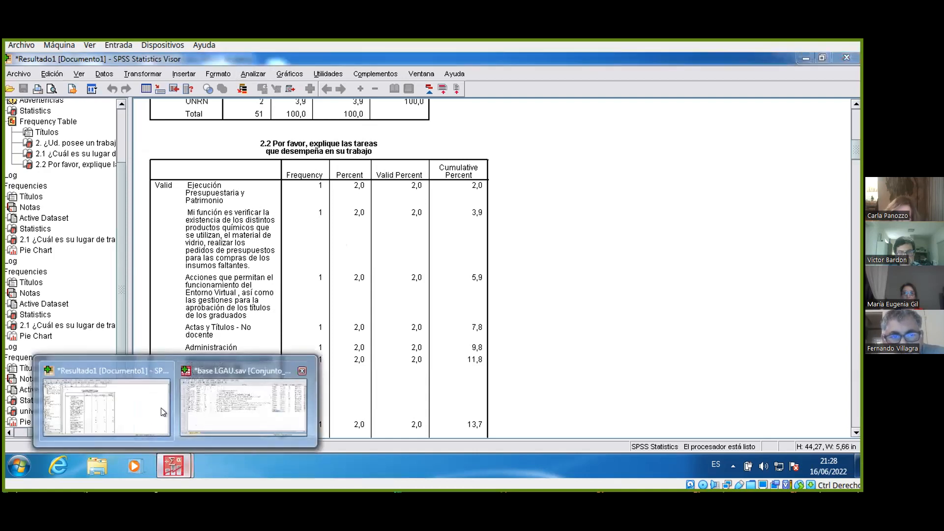
pyautogui.click(191, 405)
pyautogui.click(29, 432)
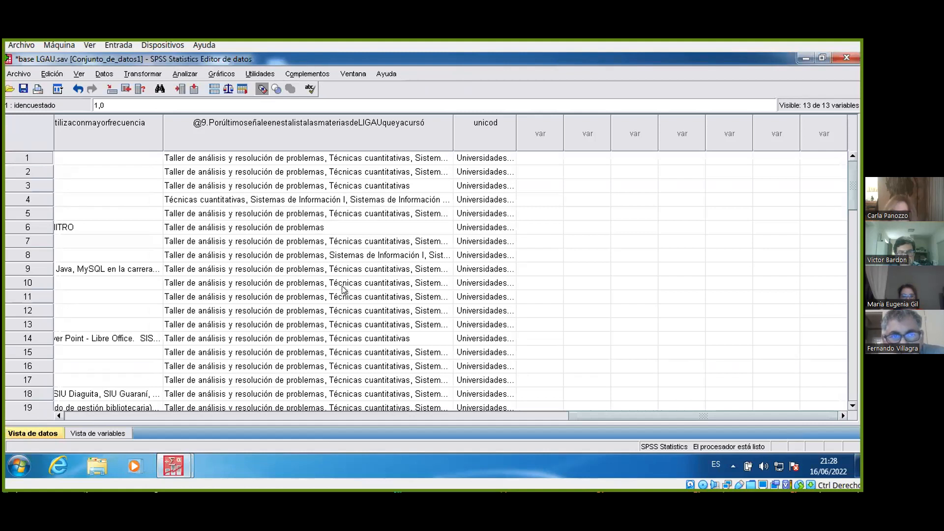
pyautogui.click(256, 416)
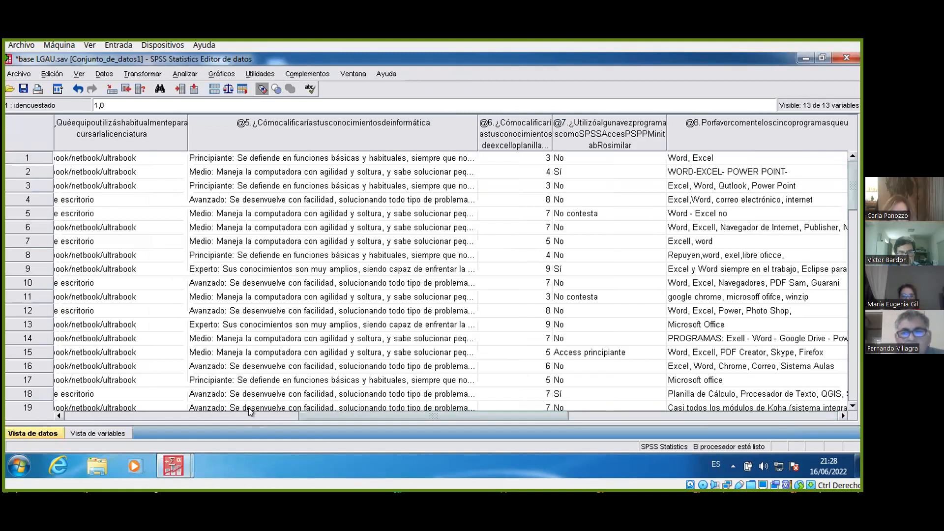
pyautogui.click(317, 416)
pyautogui.moveTo(37, 388); pyautogui.dragTo(32, 389)
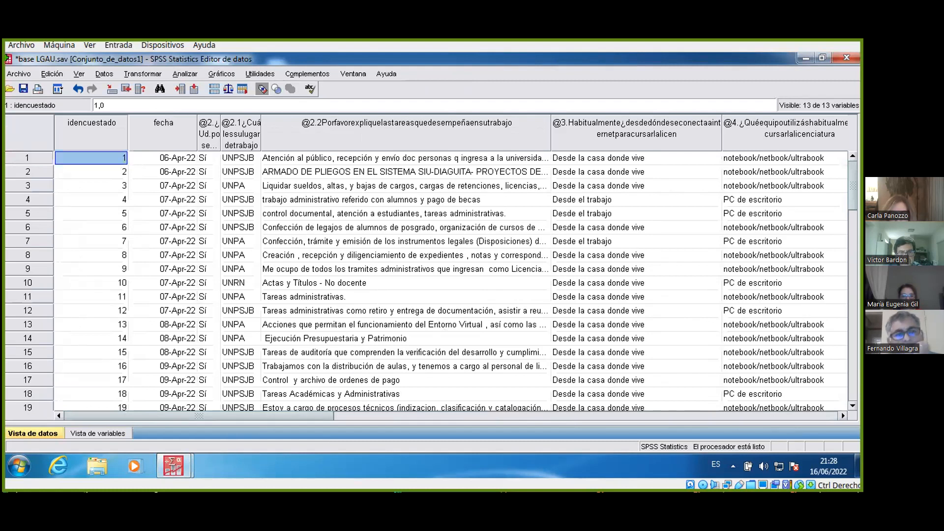
pyautogui.click(578, 132)
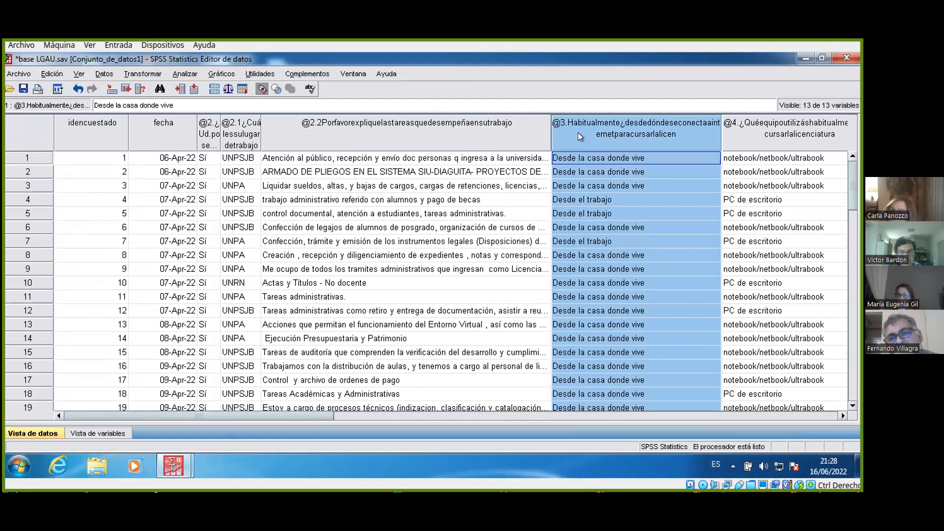
pyautogui.rightClick(578, 133)
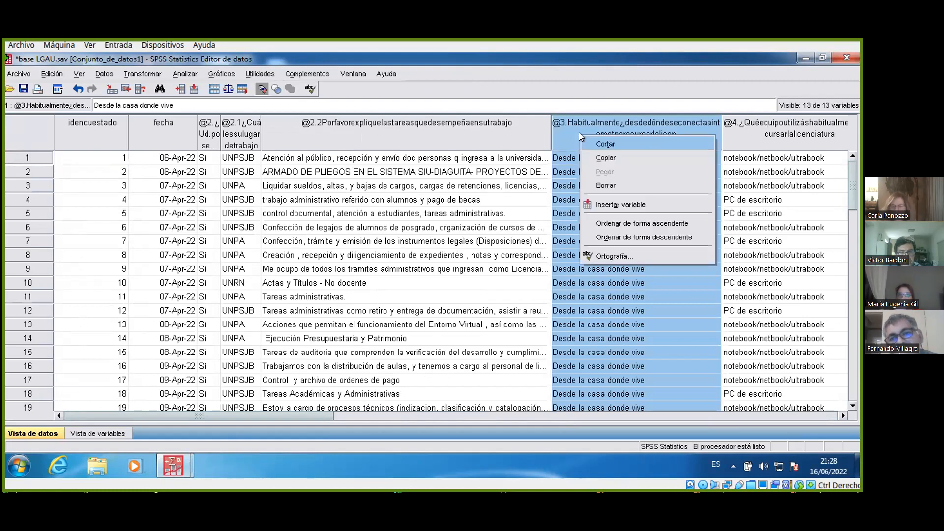
pyautogui.click(604, 196)
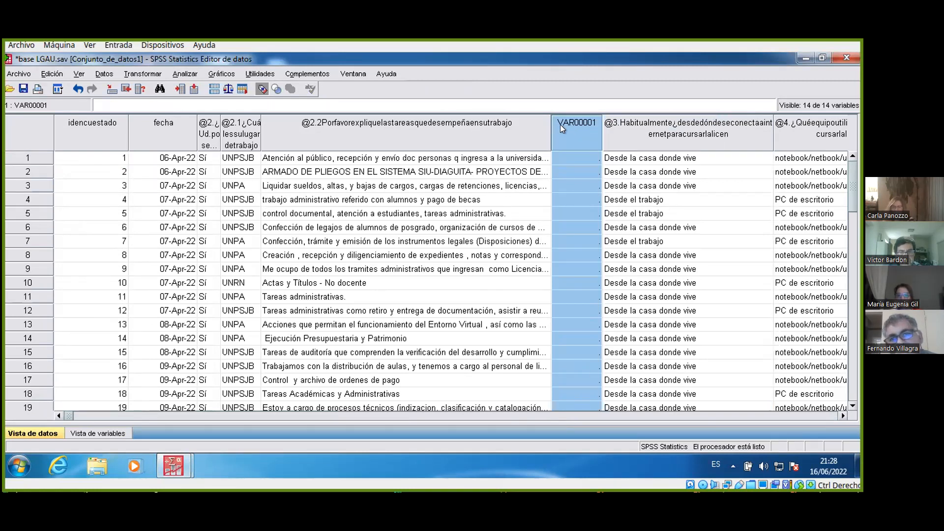
# - In the variable definitions, rename the newly inserted variable as coditarea
pyautogui.click(77, 431)
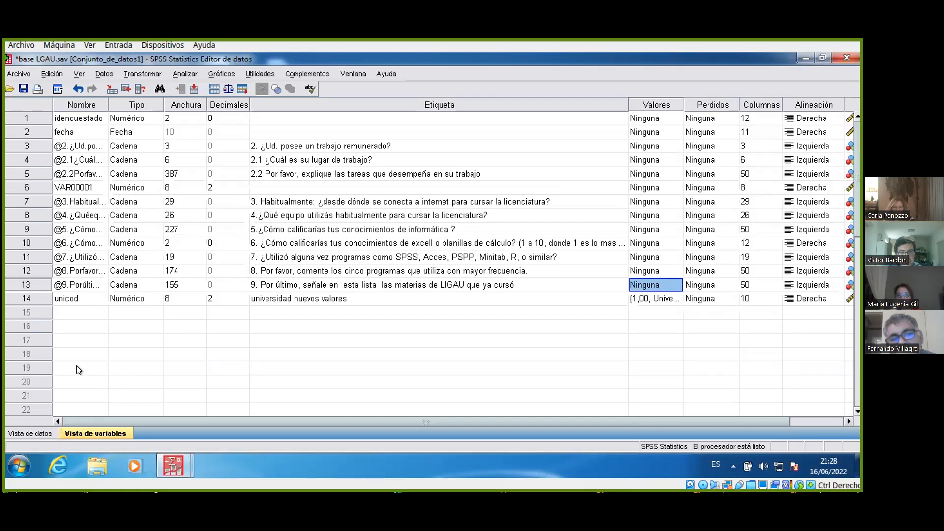
pyautogui.click(67, 185)
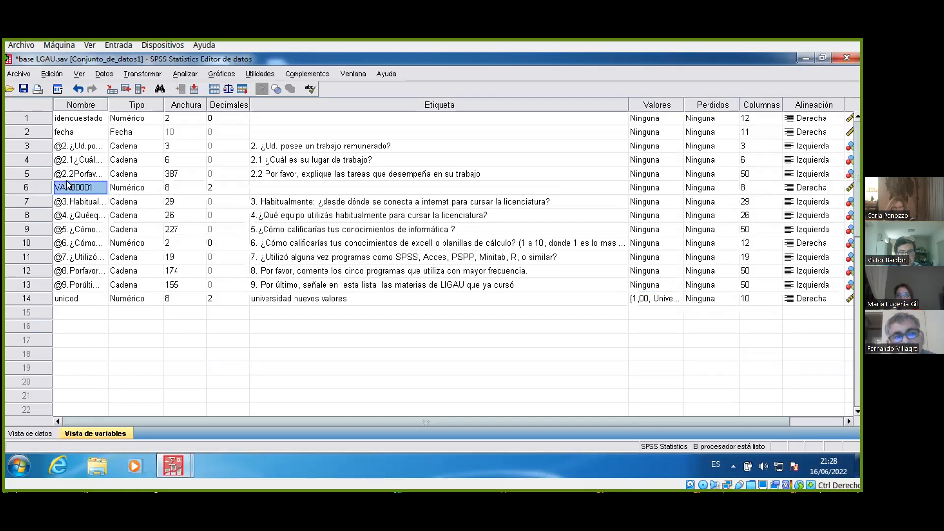
pyautogui.write('coditarea')
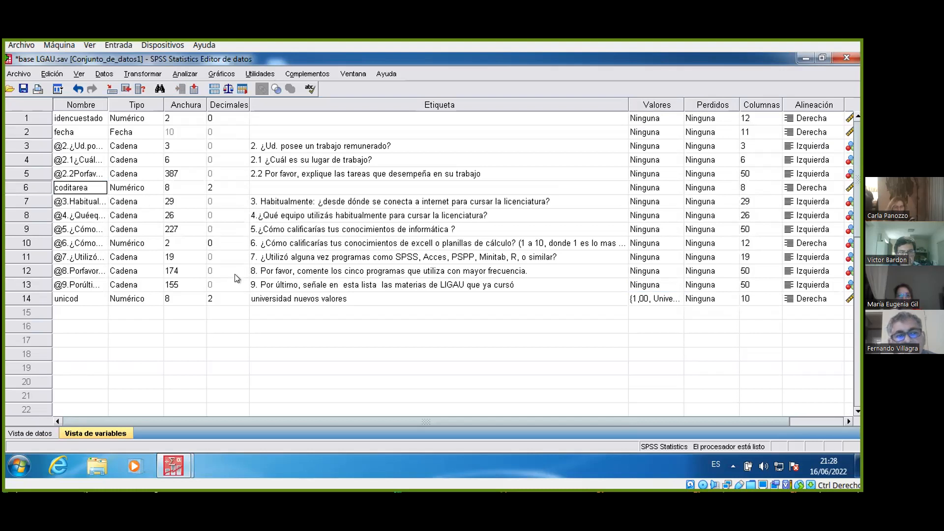
pyautogui.click(188, 182)
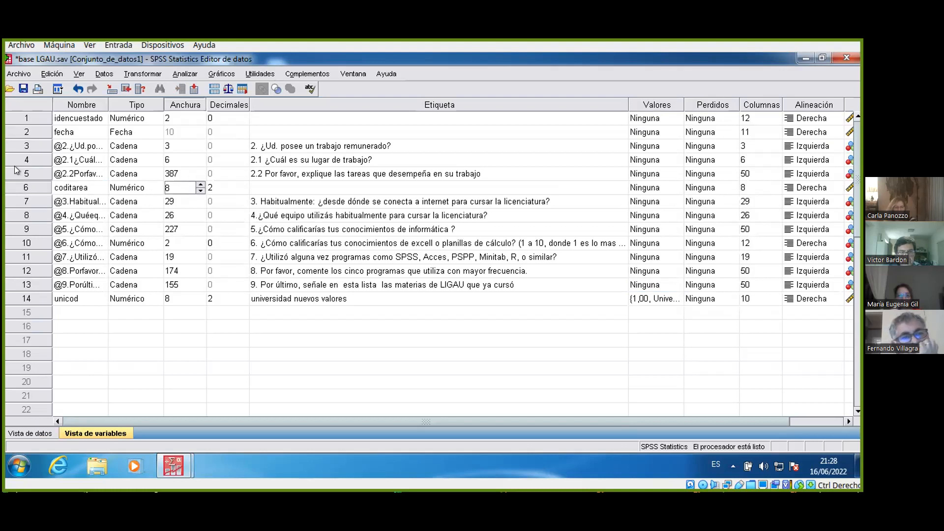
# - In the case data, enter the coditarea code 1 for the first respondent and 3 for the second, based on their question 2.2 answers
pyautogui.click(37, 432)
pyautogui.click(553, 158)
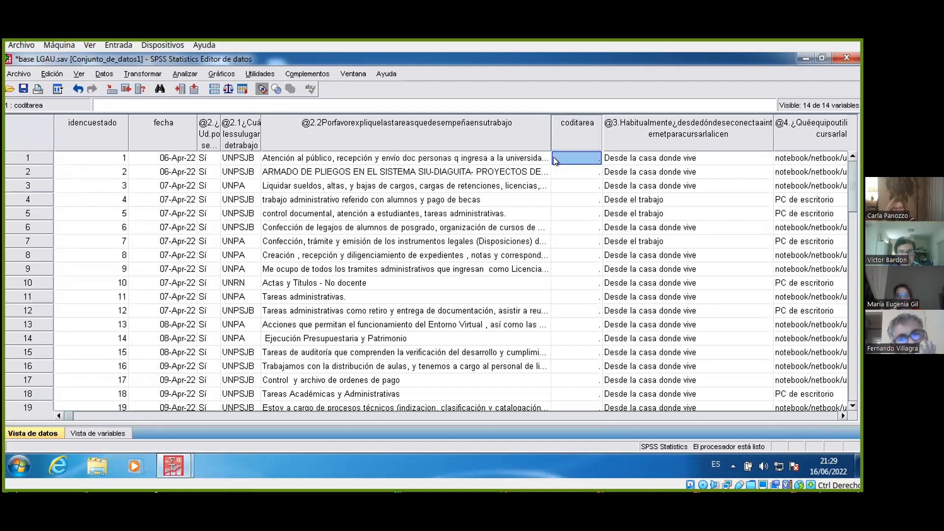
pyautogui.write('1')
pyautogui.click(567, 168)
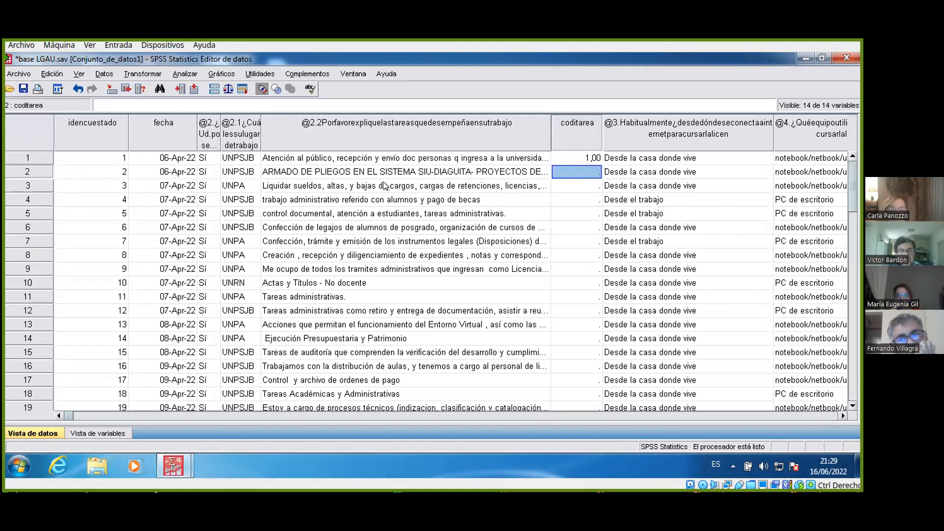
pyautogui.click(478, 172)
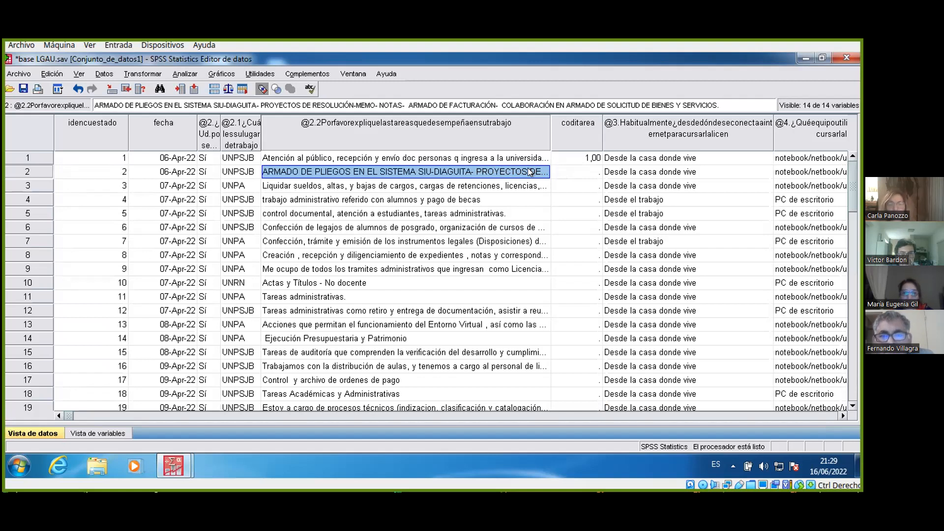
pyautogui.click(566, 171)
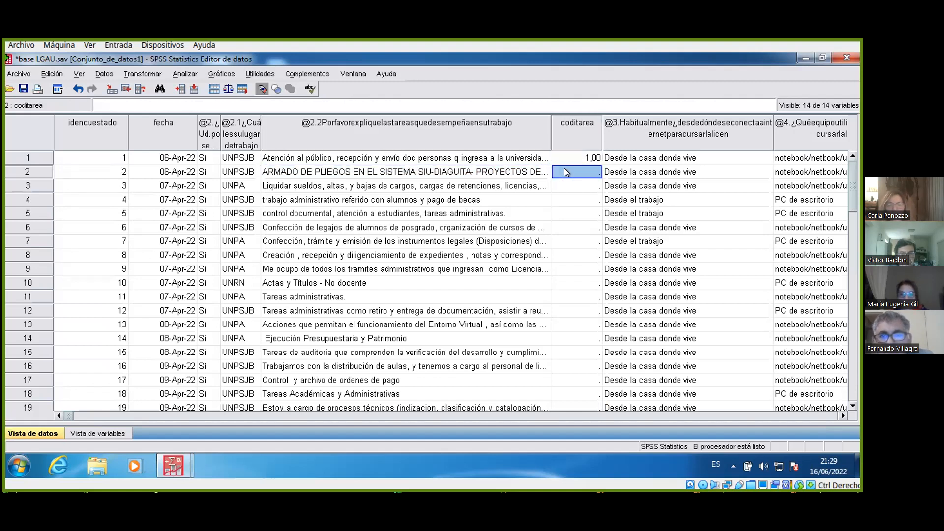
pyautogui.write('3')
pyautogui.click(582, 185)
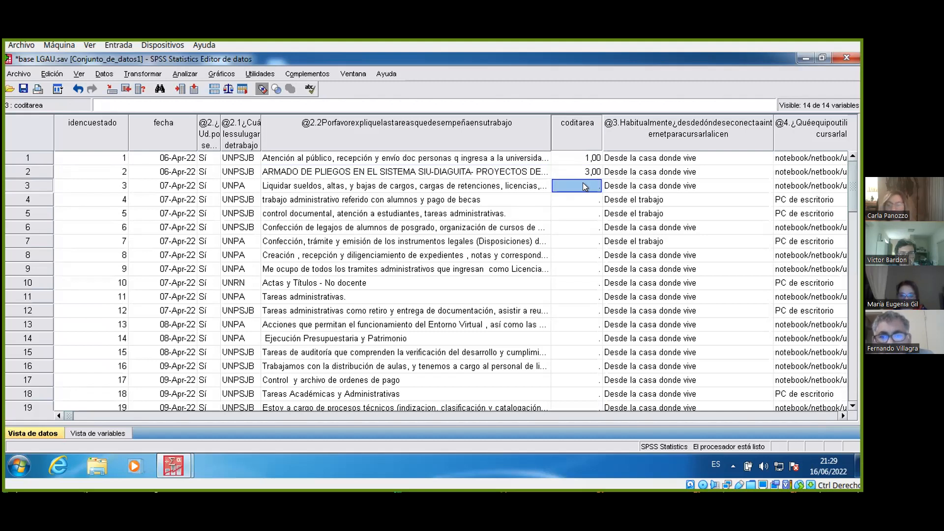
# - Try out value labels for coditarea by adding 1 as administracion and entering 2 as another value, and discard the changes
pyautogui.click(116, 429)
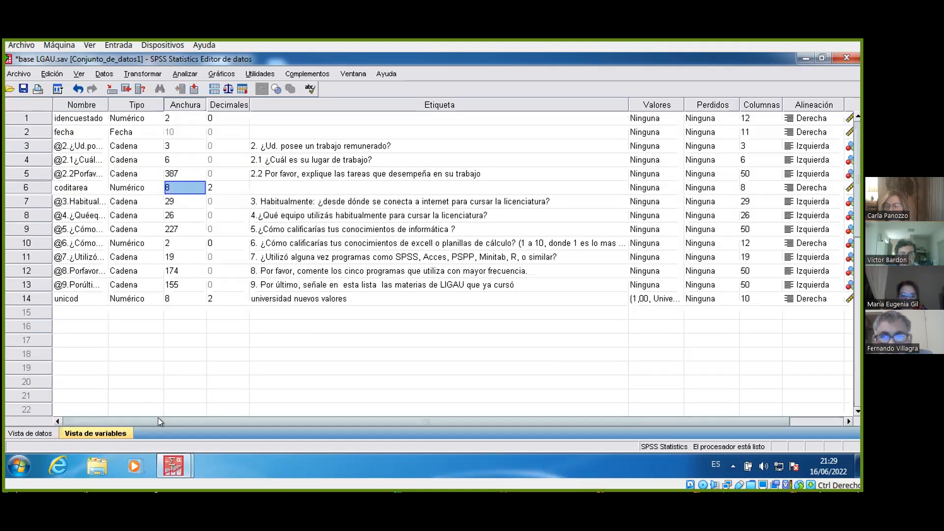
pyautogui.click(671, 183)
pyautogui.click(672, 184)
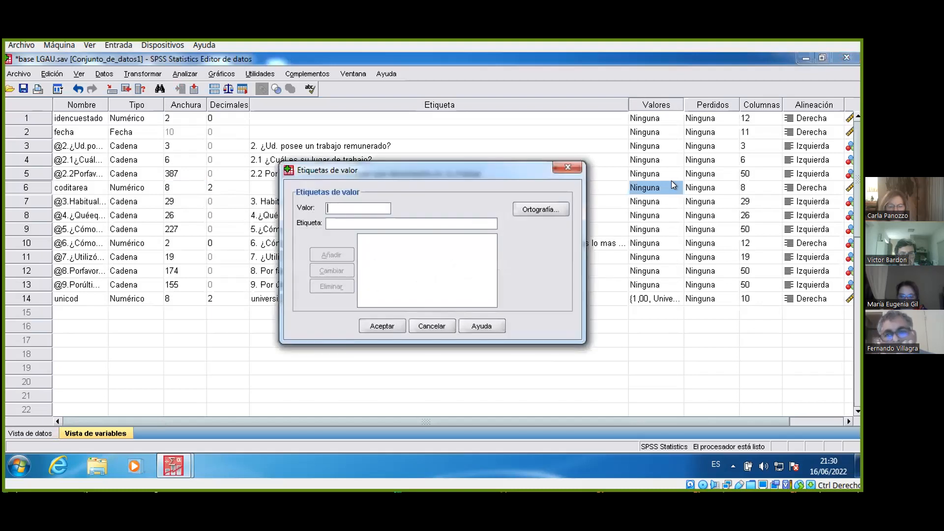
pyautogui.write('1')
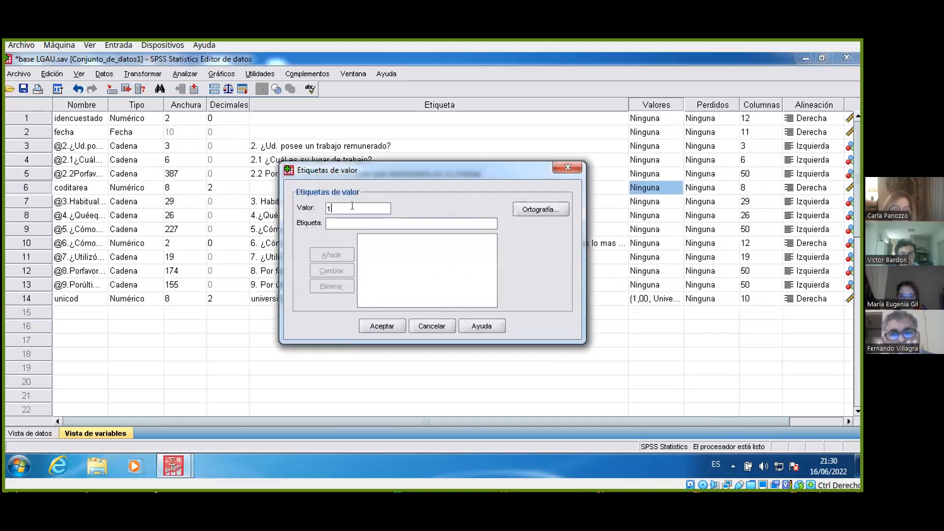
pyautogui.click(354, 218)
pyautogui.write('a')
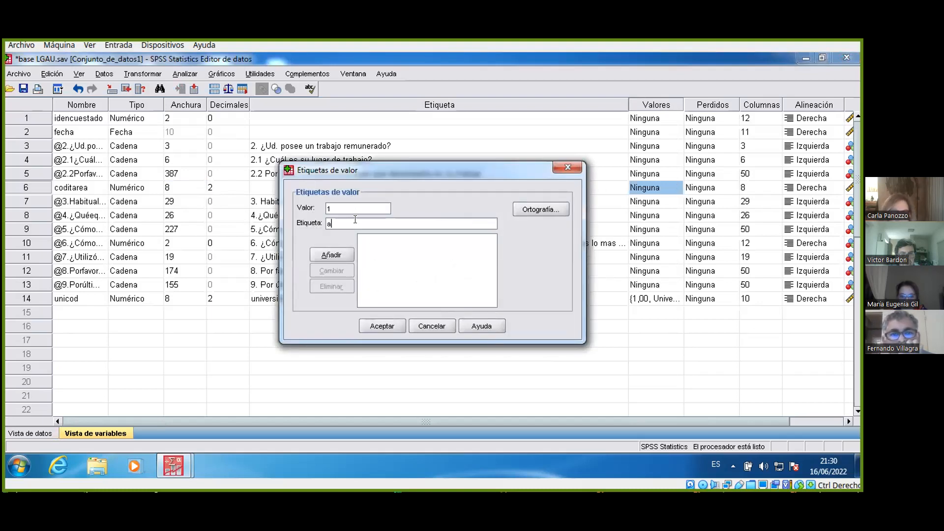
pyautogui.write('dministracion')
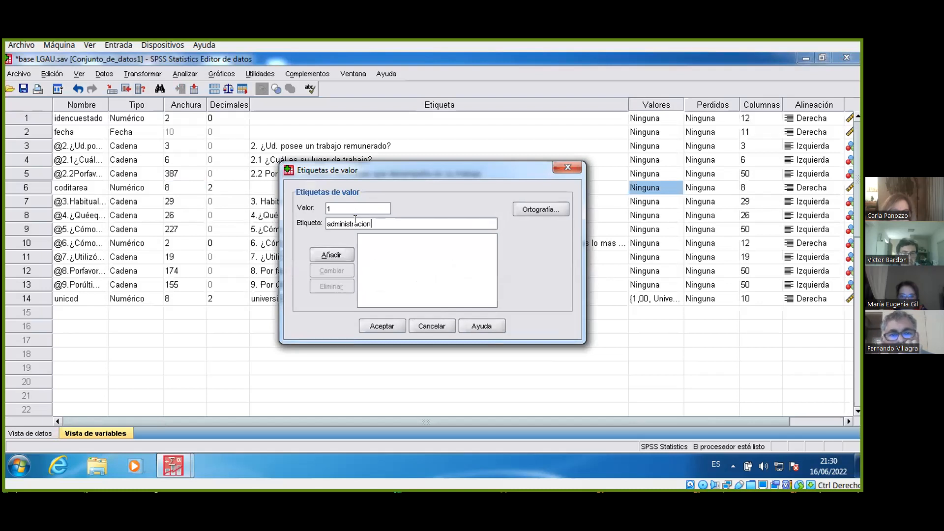
pyautogui.click(348, 249)
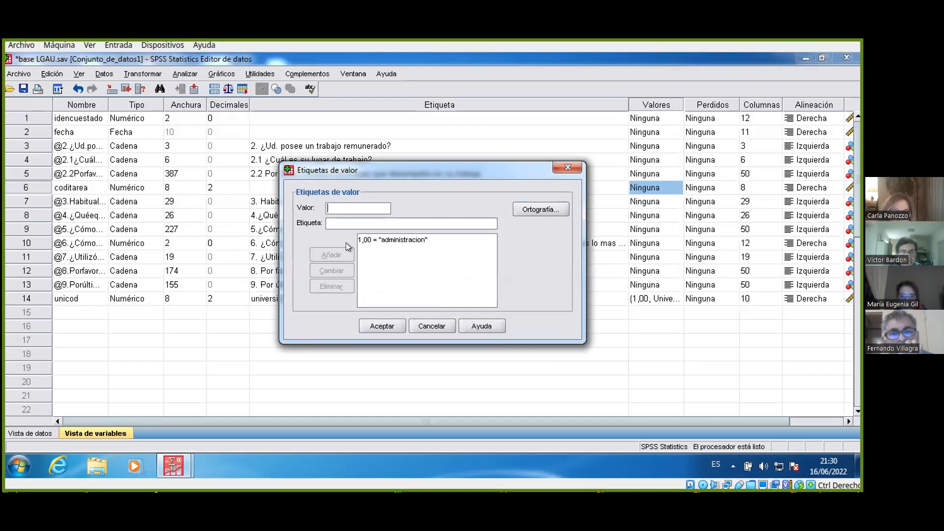
pyautogui.write('2')
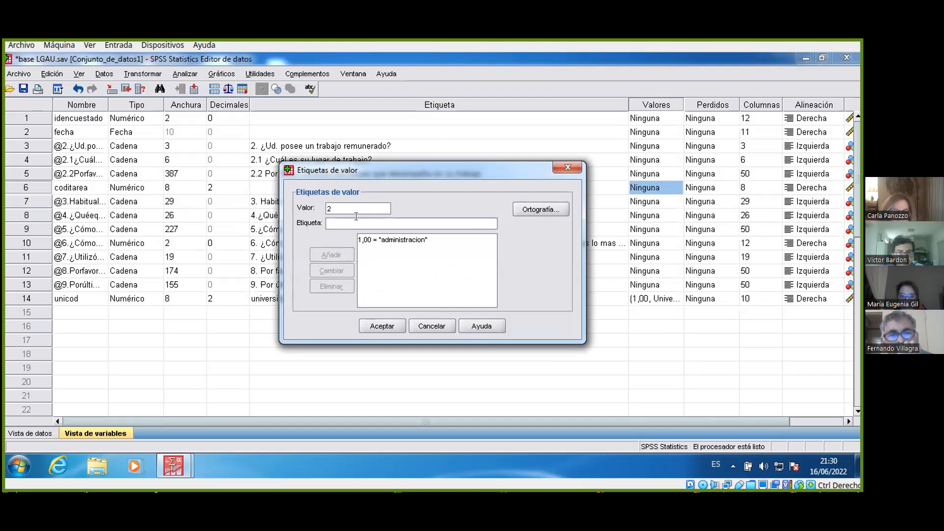
pyautogui.click(448, 219)
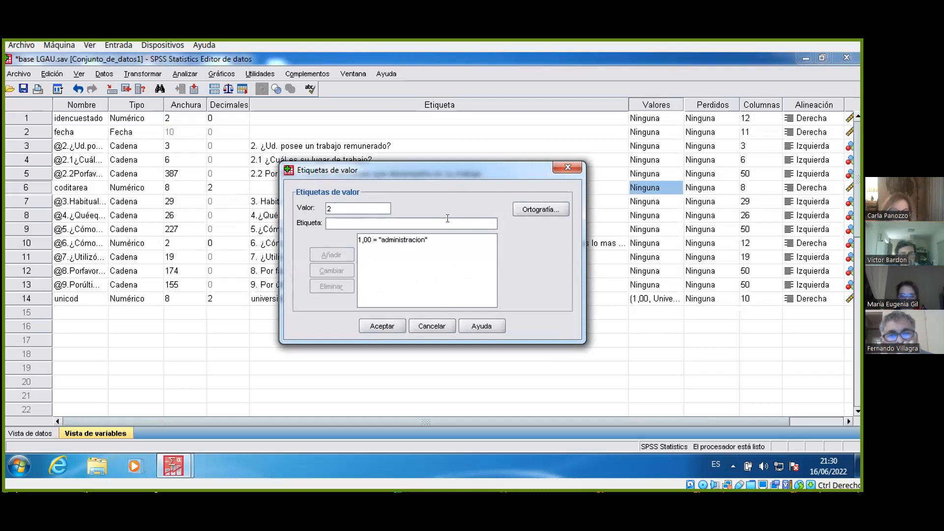
pyautogui.click(431, 326)
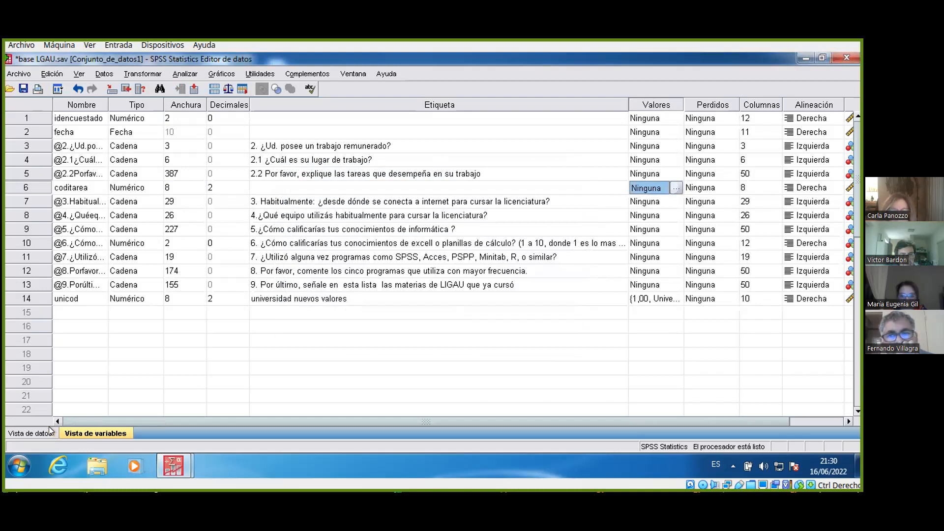
# - Return to the case data and look through the survey columns from question 2.1 to question 9
pyautogui.click(30, 433)
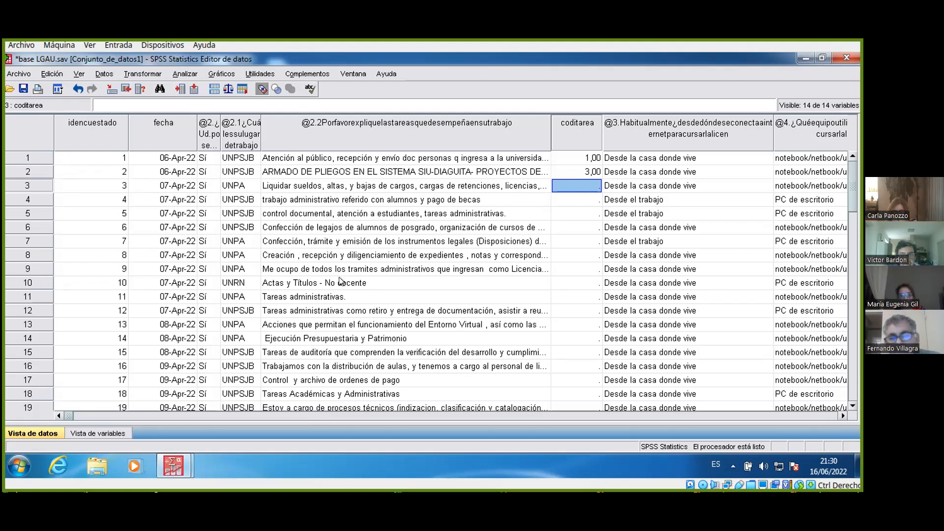
pyautogui.click(238, 144)
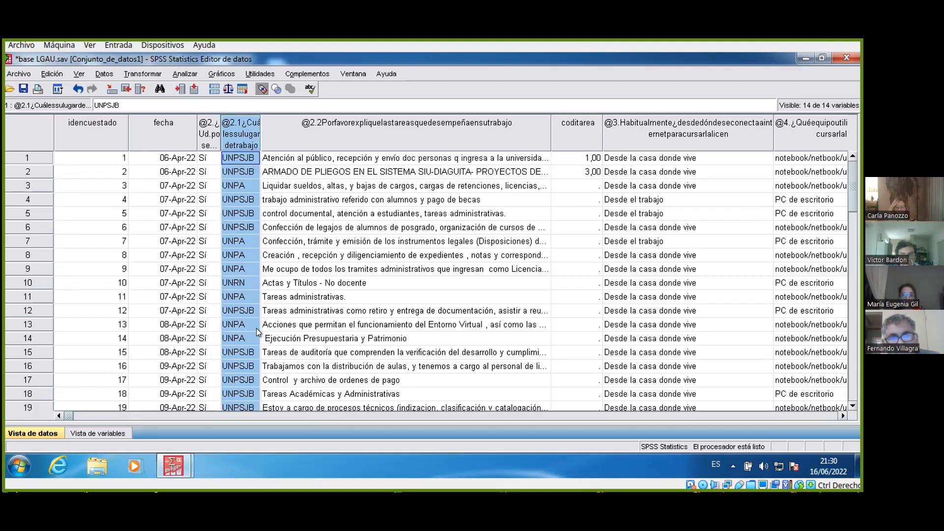
pyautogui.click(191, 414)
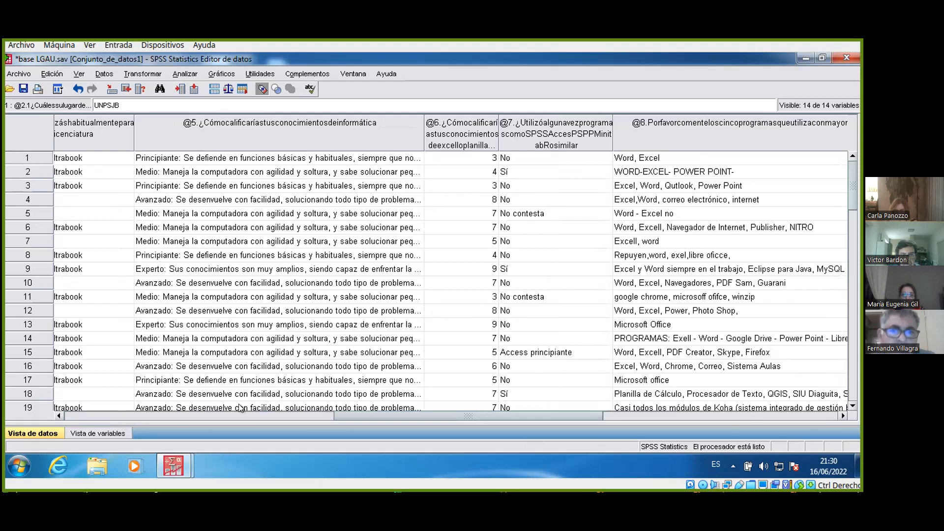
pyautogui.moveTo(358, 409); pyautogui.dragTo(420, 414)
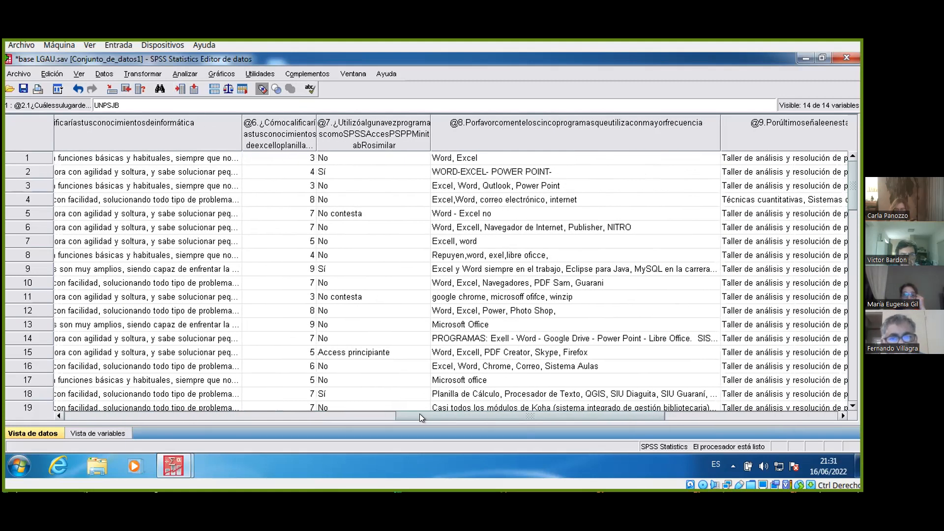
pyautogui.moveTo(420, 414); pyautogui.dragTo(442, 412)
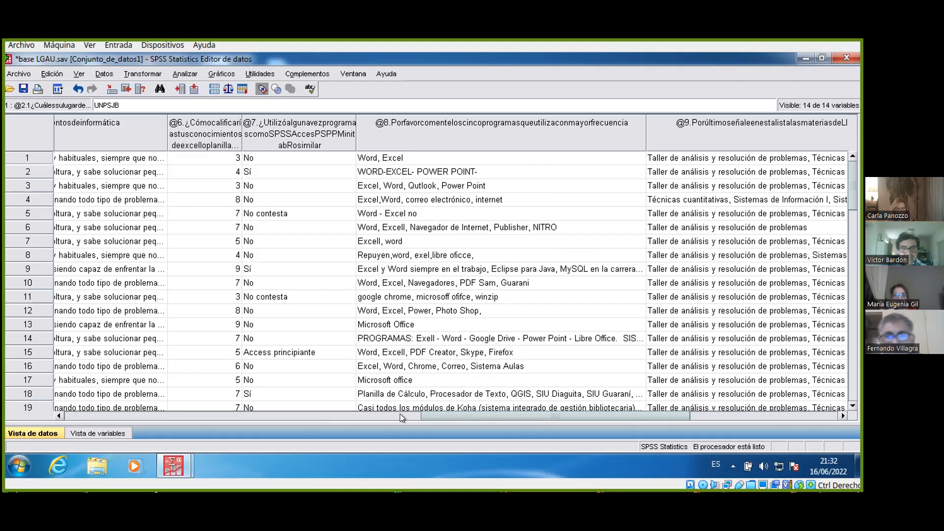
pyautogui.click(373, 416)
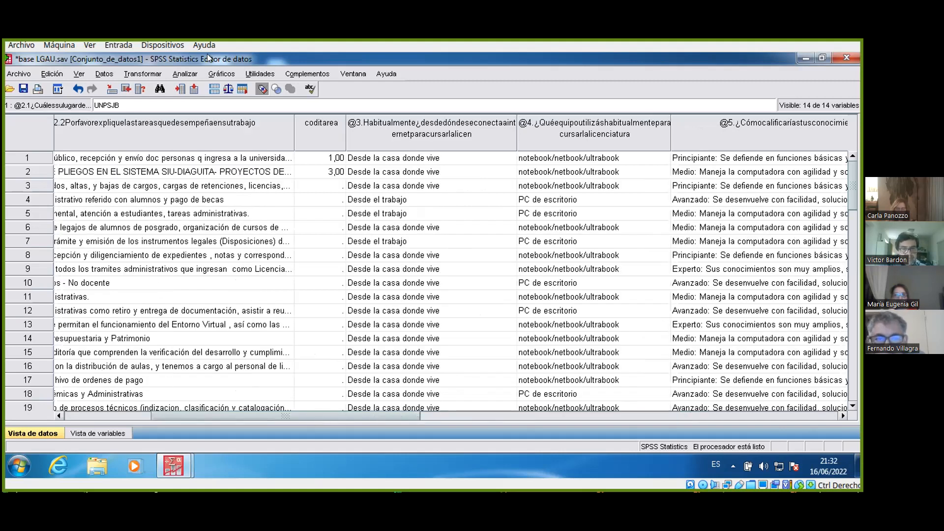
# - Run a frequency analysis of question 6 on spreadsheet knowledge together with the universidad nuevos valores variable
pyautogui.click(185, 74)
pyautogui.moveTo(220, 107)
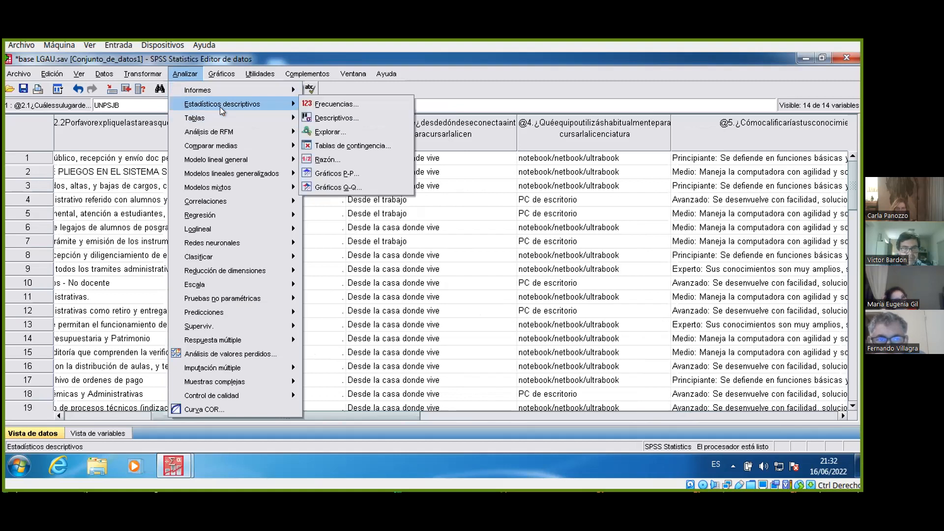
pyautogui.click(313, 103)
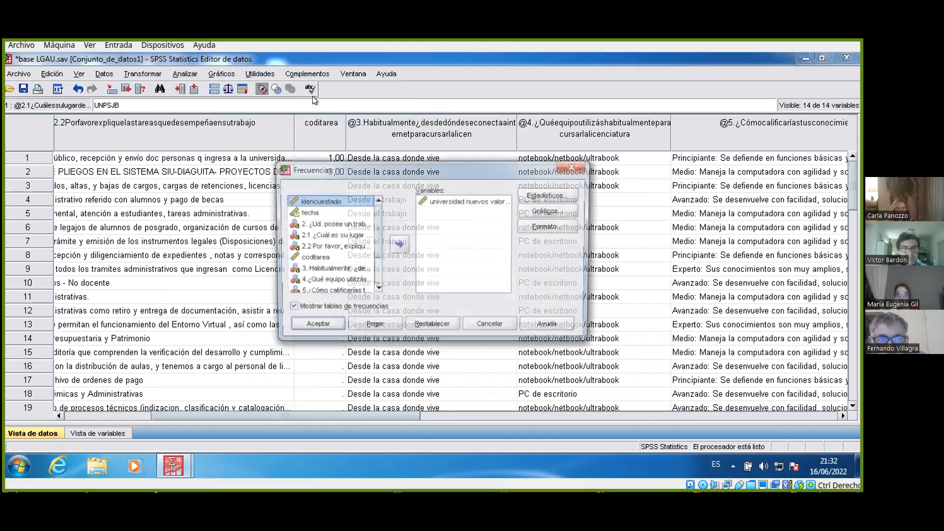
pyautogui.scroll(-1, 362, 250)
pyautogui.click(343, 268)
pyautogui.click(398, 244)
pyautogui.click(428, 201)
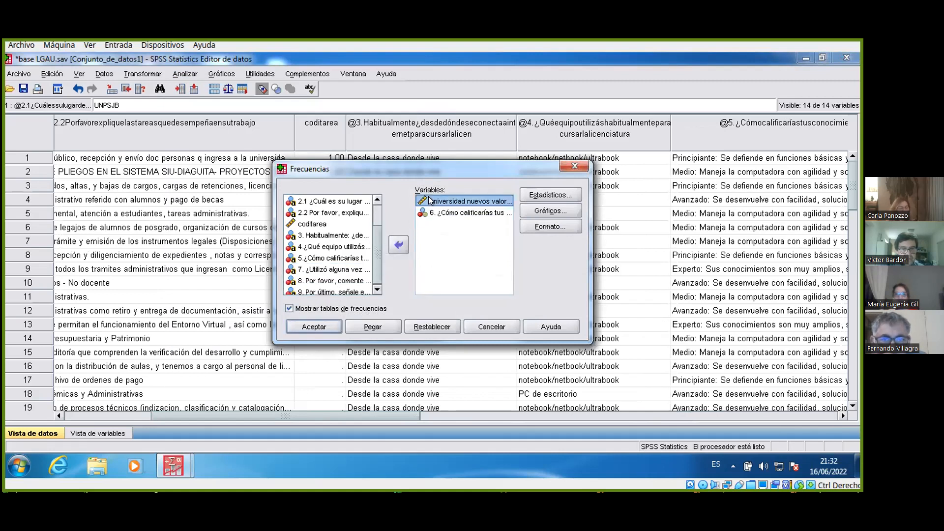
pyautogui.click(398, 245)
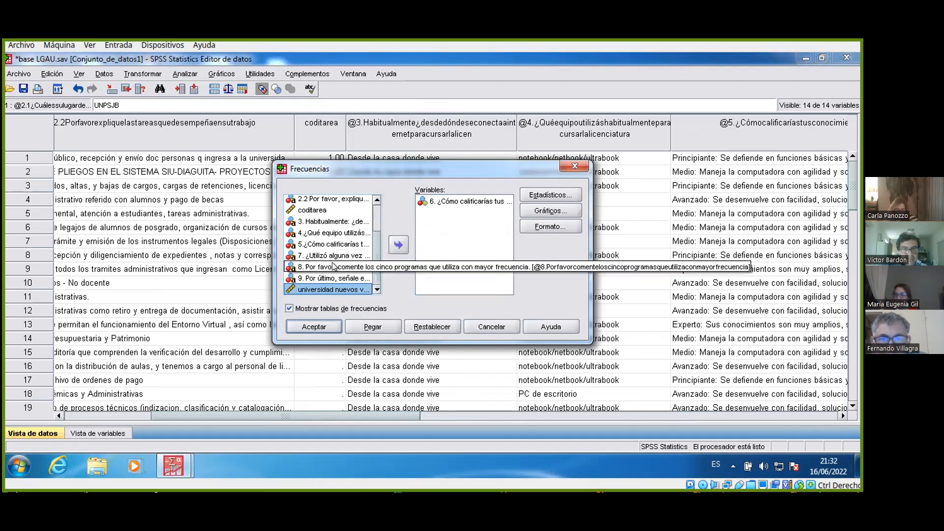
pyautogui.click(398, 244)
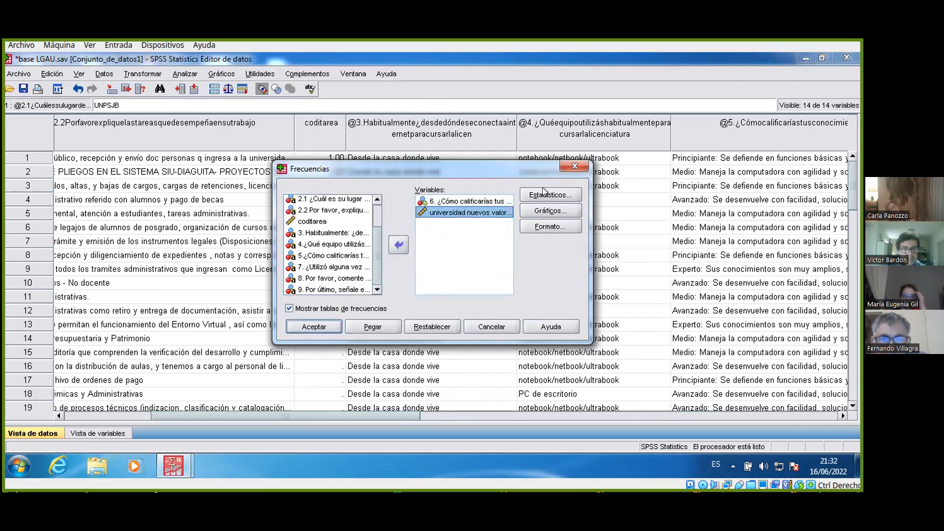
pyautogui.click(311, 327)
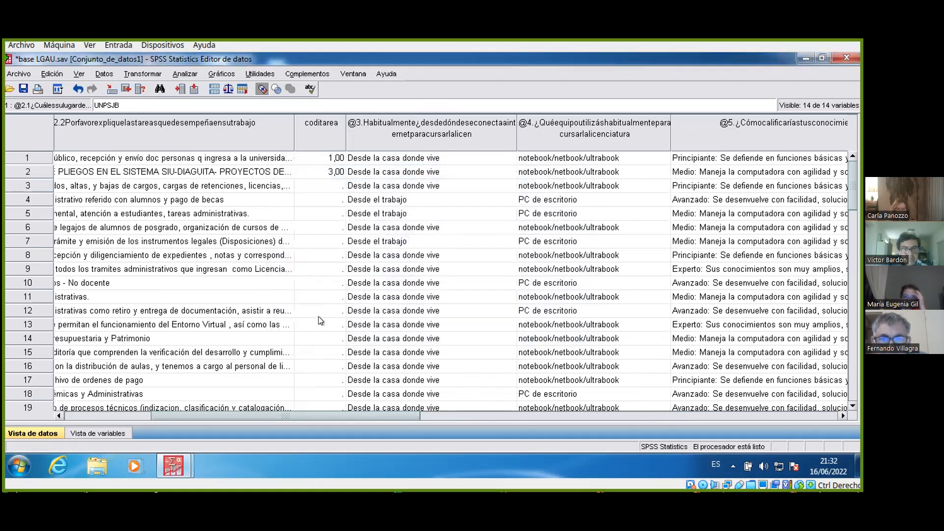
# - In the output viewer, examine the frequency tables and pie charts for question 6 and universidad nuevos valores
pyautogui.moveTo(172, 462)
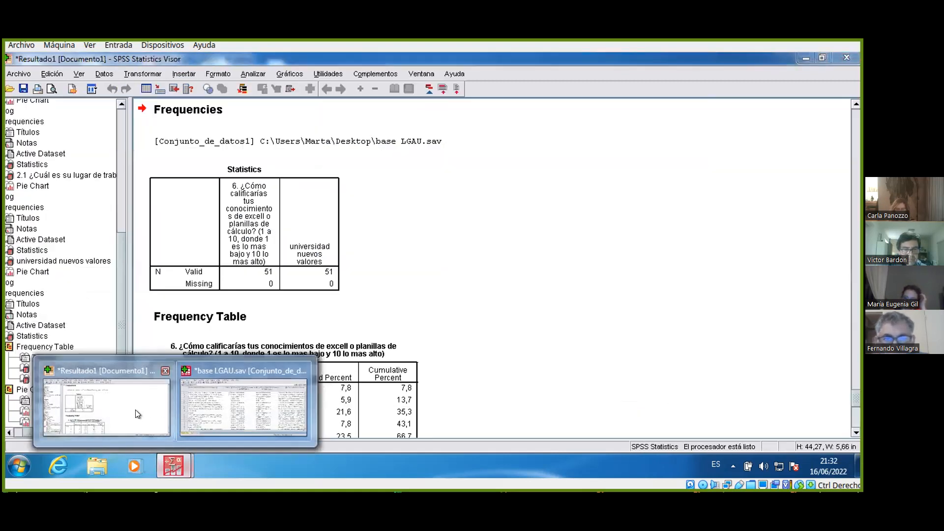
pyautogui.click(135, 409)
pyautogui.scroll(-5, 361, 282)
pyautogui.scroll(2, 361, 282)
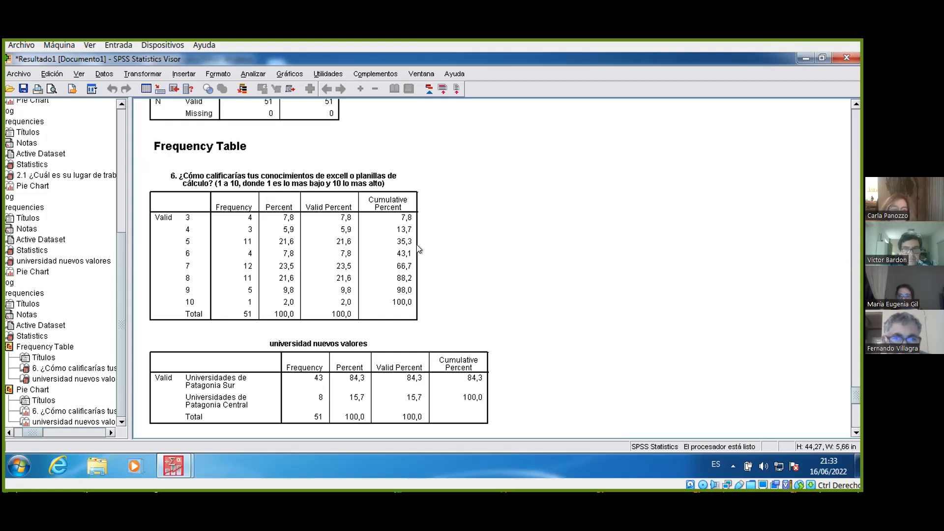
pyautogui.scroll(-3, 291, 375)
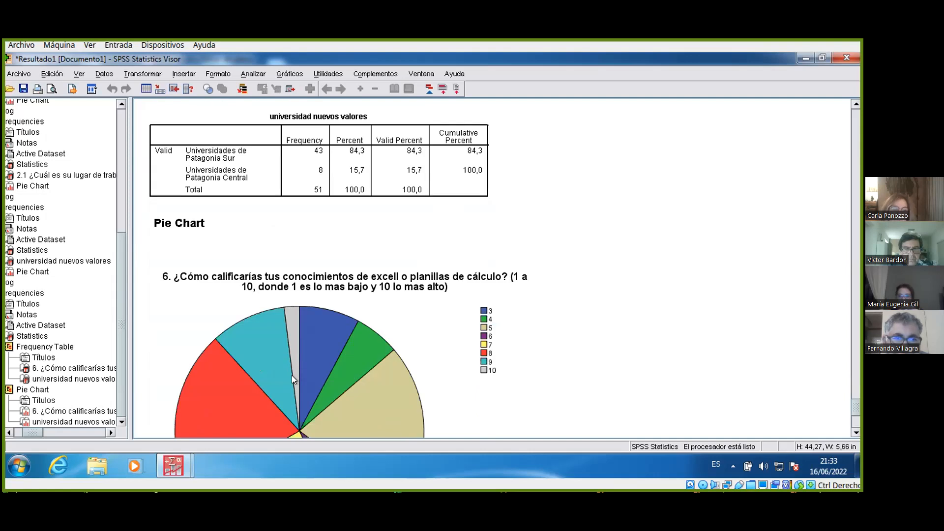
pyautogui.scroll(-3, 291, 375)
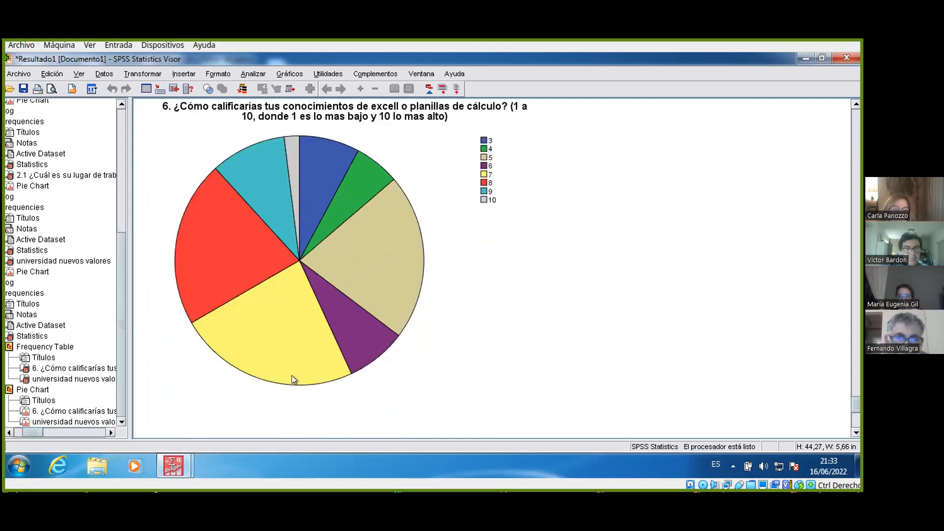
pyautogui.scroll(1, 291, 375)
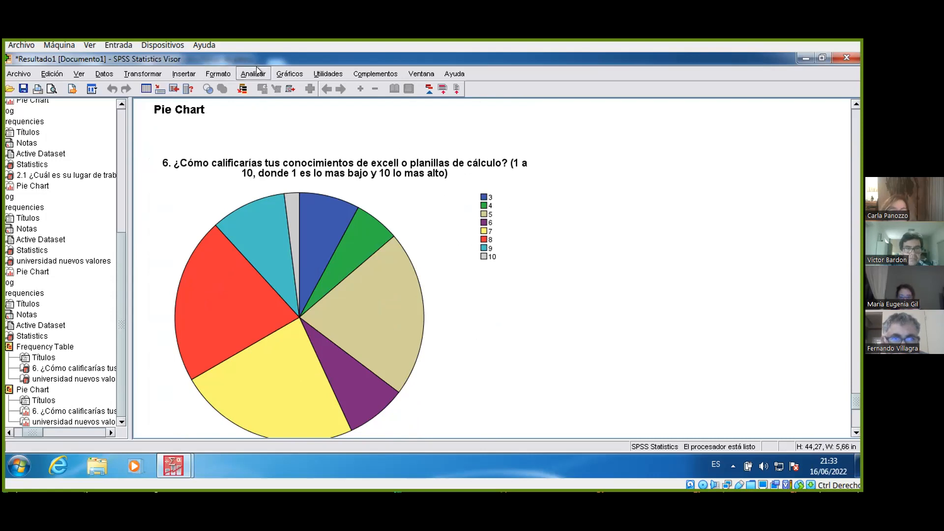
pyautogui.click(278, 73)
pyautogui.click(277, 72)
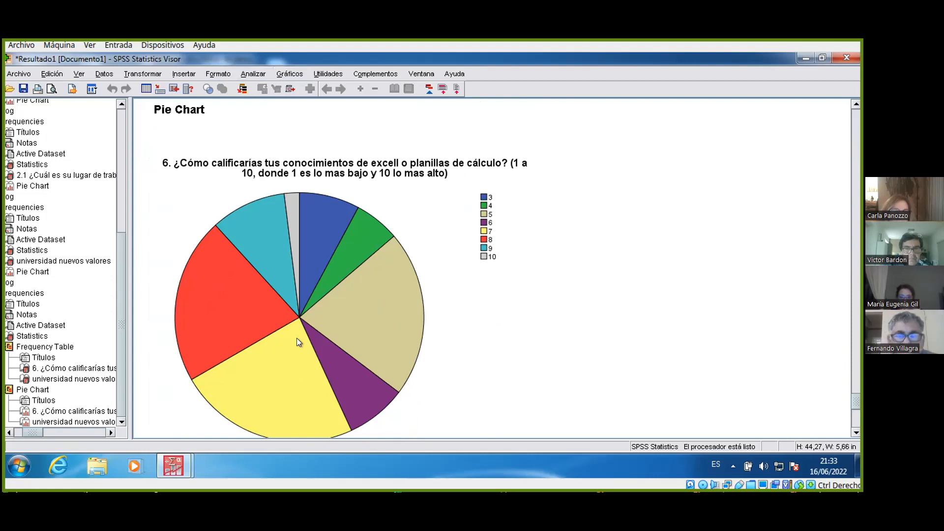
pyautogui.scroll(-5, 299, 335)
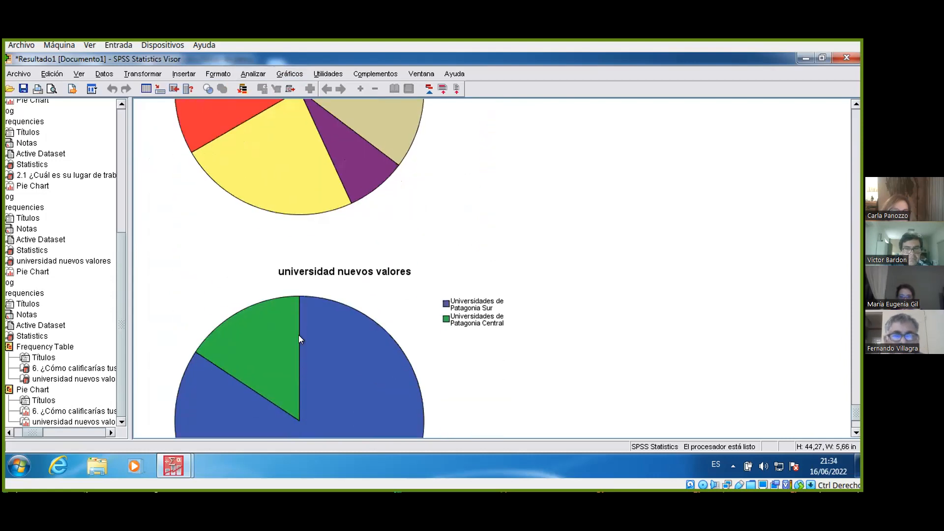
pyautogui.scroll(-5, 299, 335)
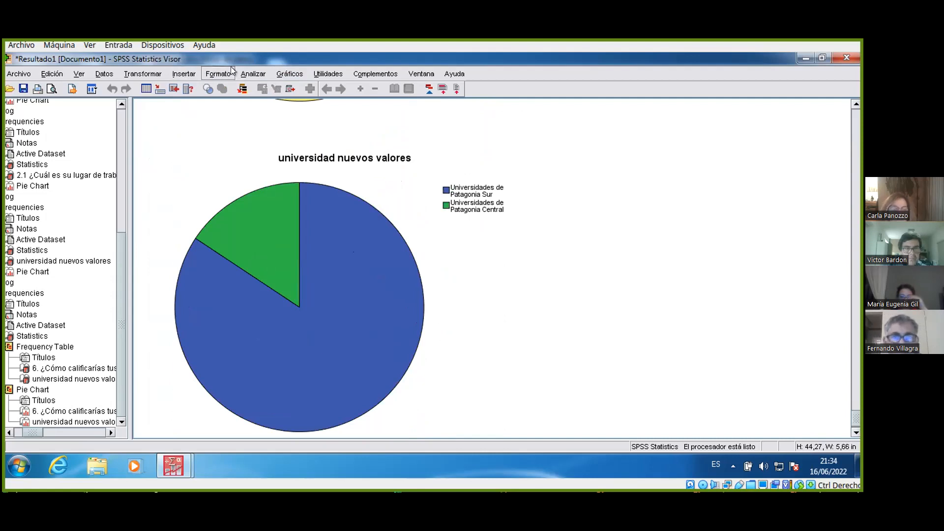
# - Reopen the frequency analysis and set its chart type to histograms without a normal curve
pyautogui.click(250, 75)
pyautogui.moveTo(250, 104)
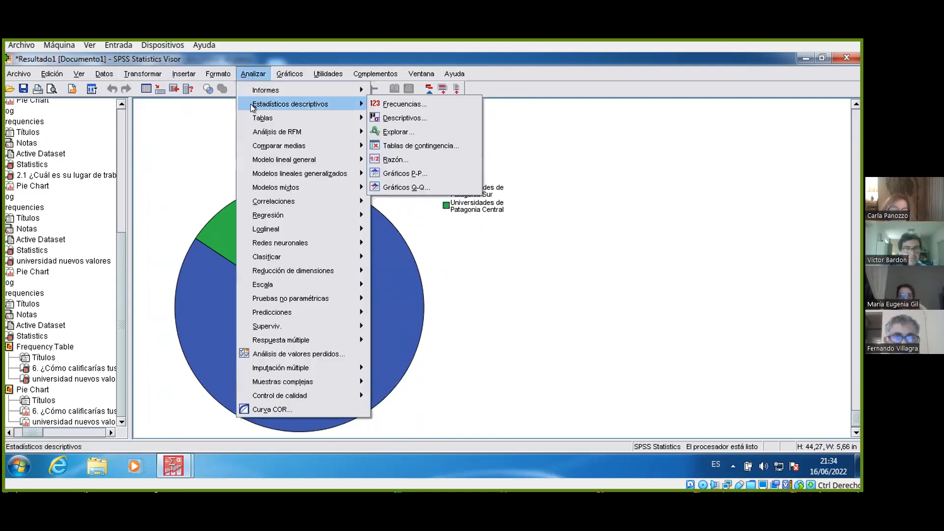
pyautogui.click(387, 103)
pyautogui.click(549, 211)
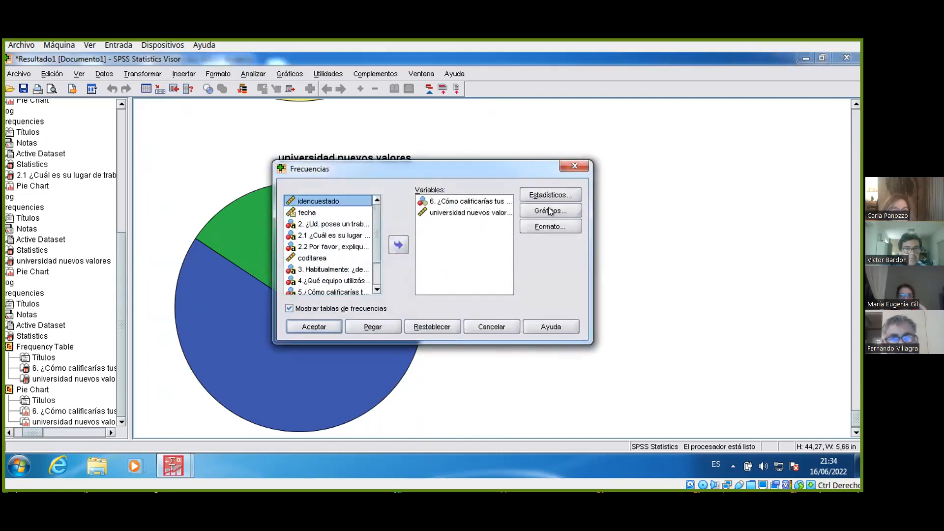
pyautogui.click(364, 237)
pyautogui.click(364, 252)
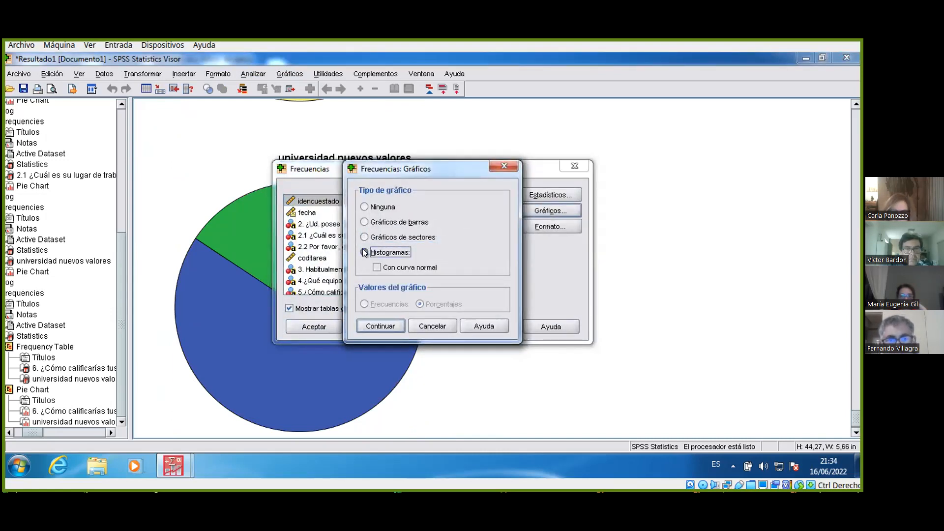
pyautogui.click(372, 327)
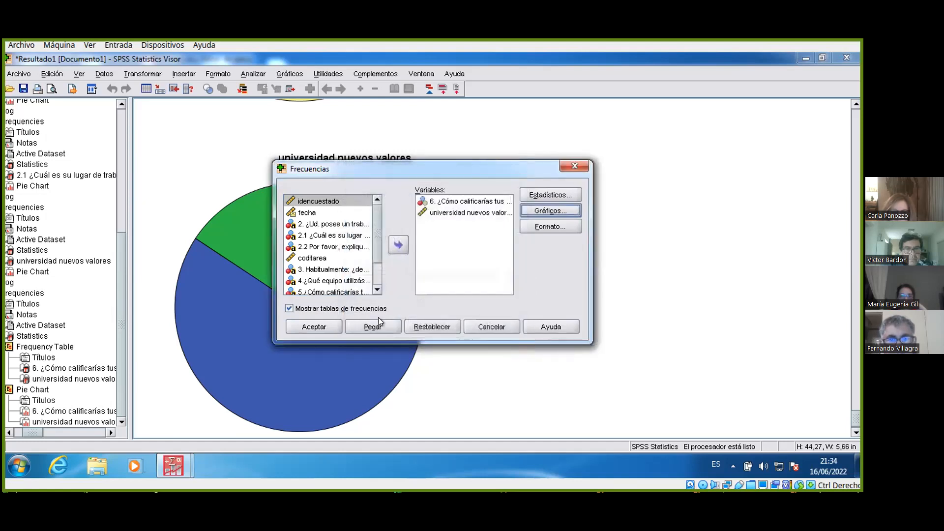
# - Replace universidad nuevos valores with question 8 on the five most used programs in the frequency analysis and run it with question 6
pyautogui.click(448, 216)
pyautogui.click(398, 245)
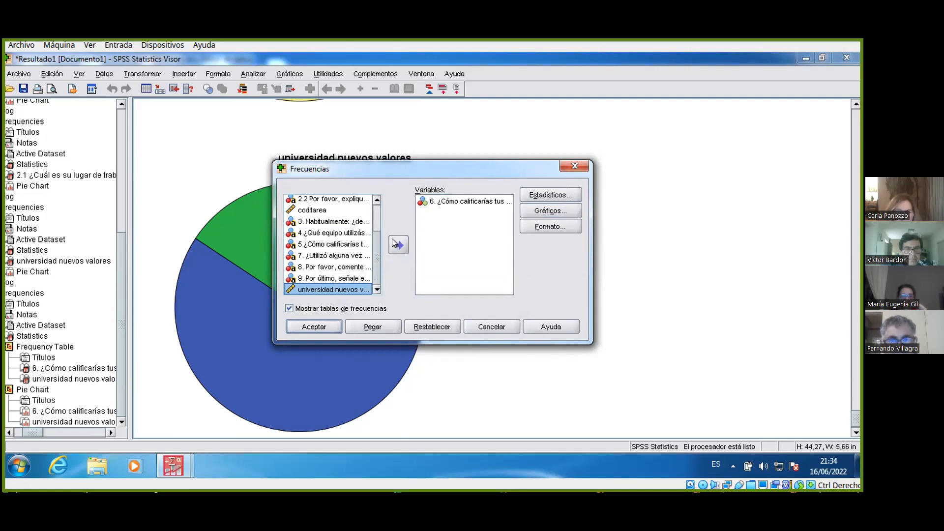
pyautogui.click(340, 266)
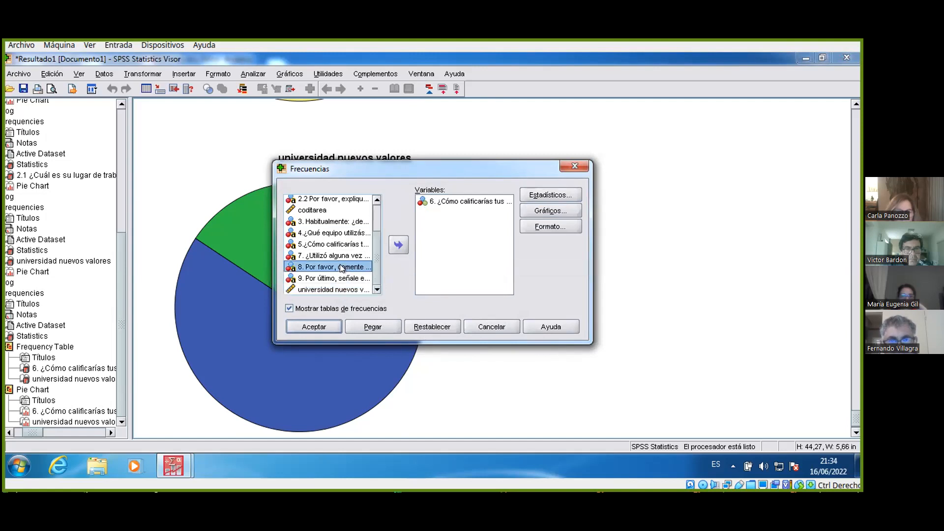
pyautogui.click(397, 245)
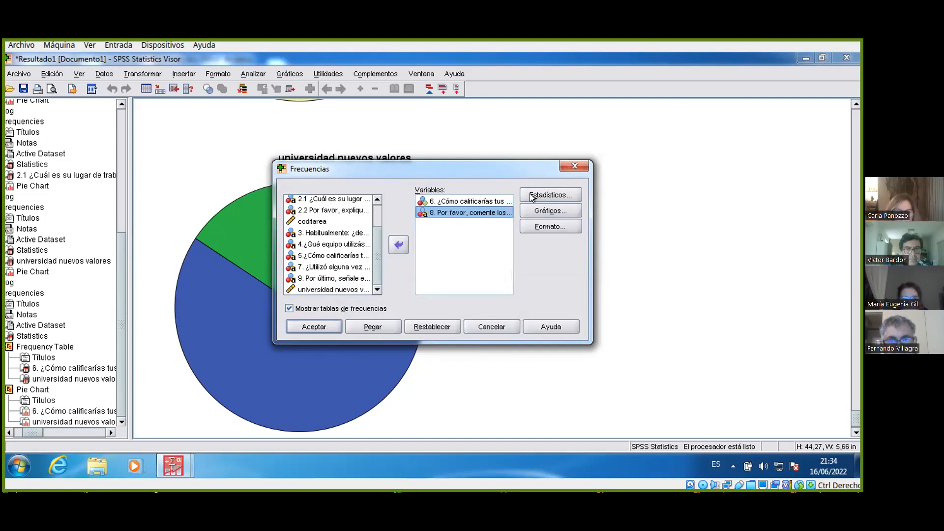
pyautogui.click(308, 325)
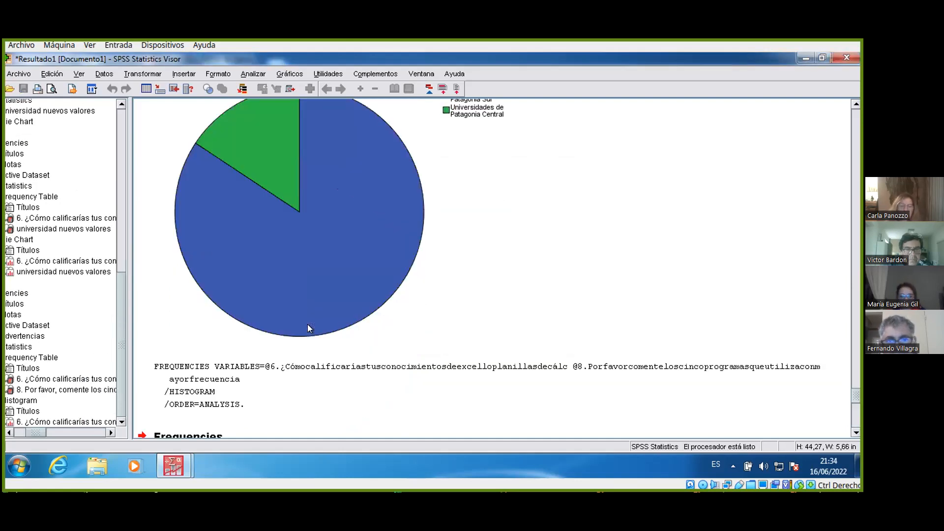
# - In the output viewer, examine the frequency tables for question 6 and for question 8's free-text program answers through to the total row
pyautogui.scroll(-20, 309, 328)
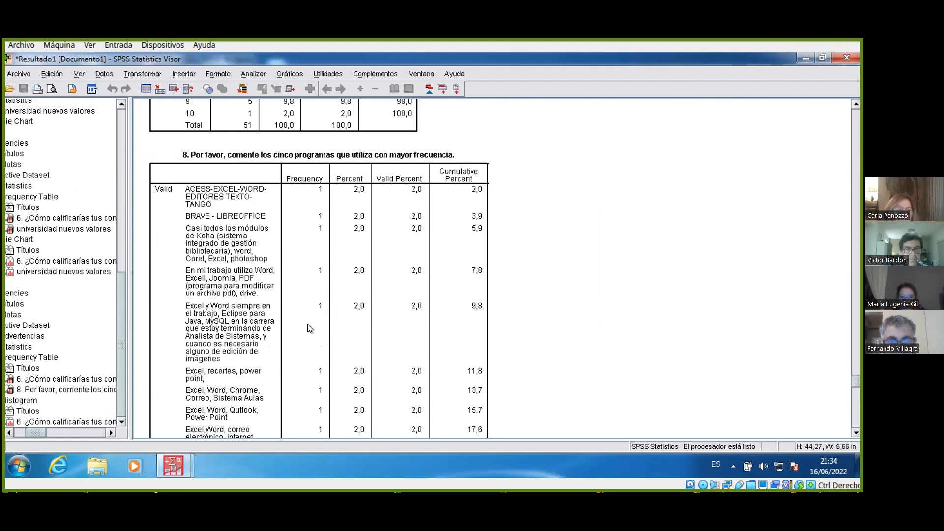
pyautogui.scroll(-8, 308, 323)
pyautogui.scroll(15, 308, 323)
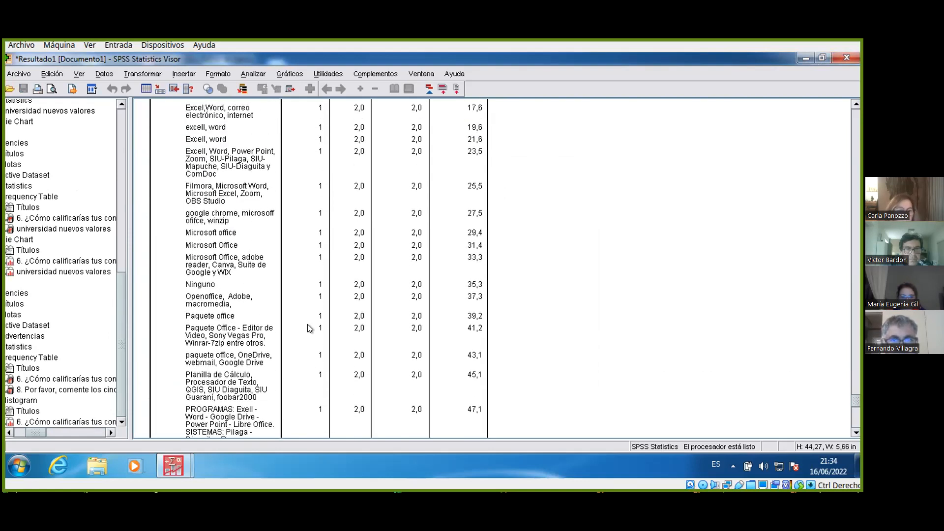
pyautogui.scroll(15, 308, 323)
pyautogui.scroll(-13, 308, 324)
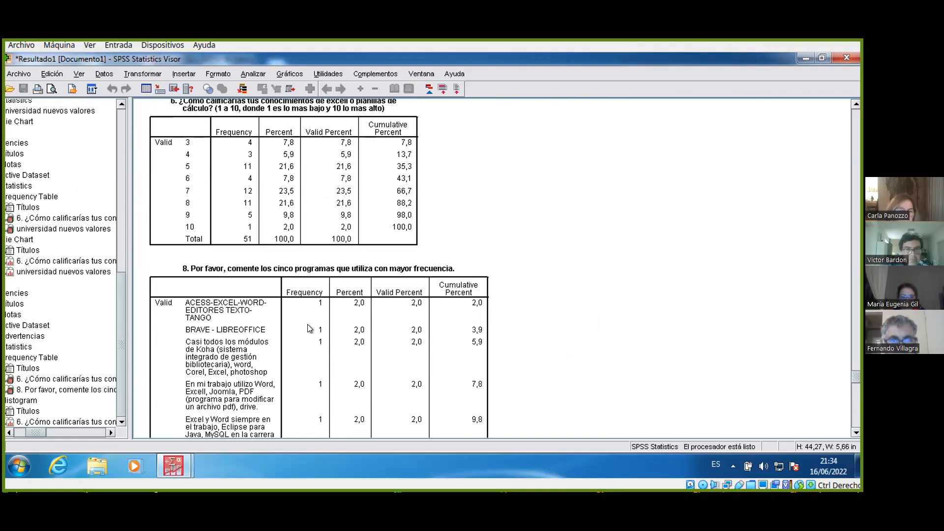
pyautogui.scroll(-15, 308, 329)
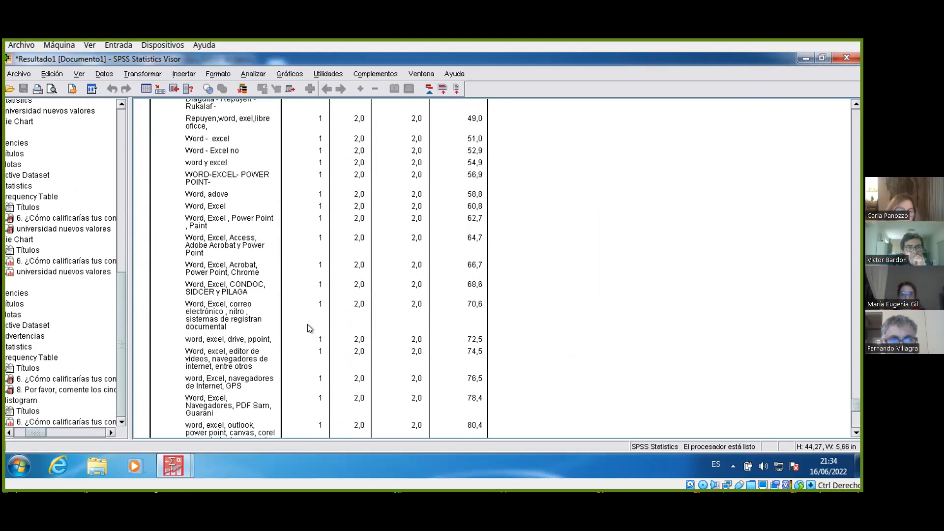
pyautogui.scroll(-8, 308, 329)
pyautogui.scroll(12, 308, 329)
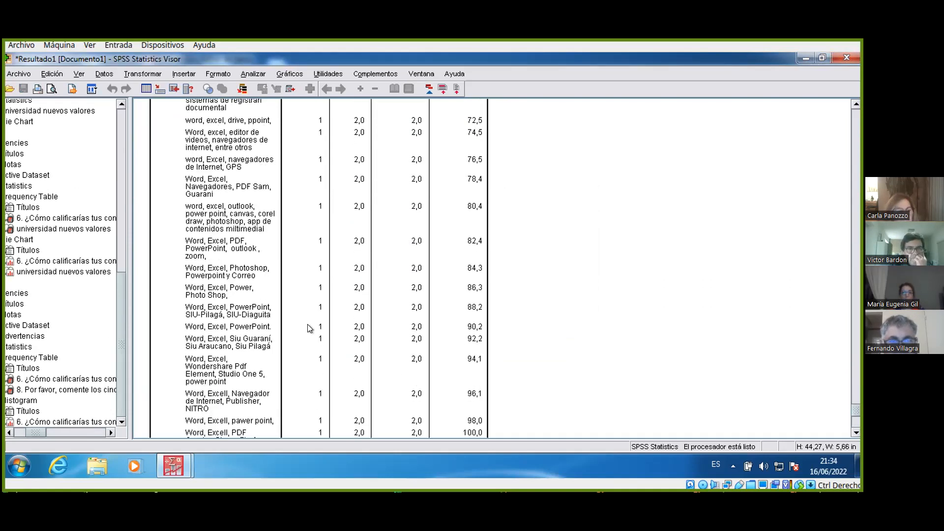
pyautogui.scroll(15, 310, 329)
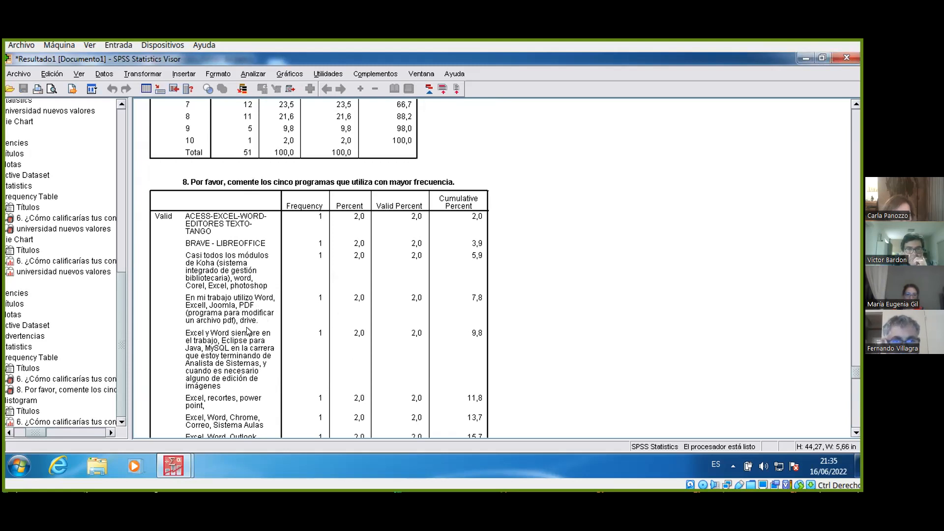
pyautogui.scroll(-3, 248, 330)
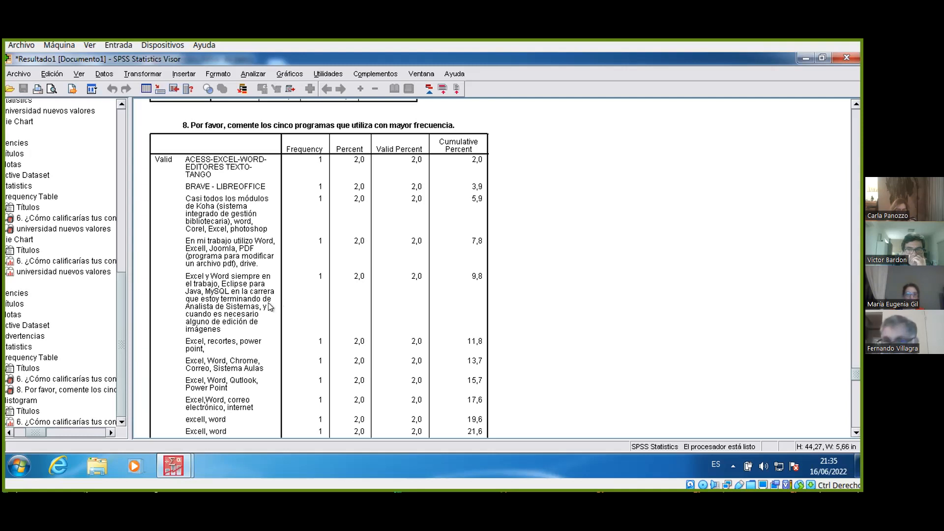
pyautogui.scroll(-20, 269, 306)
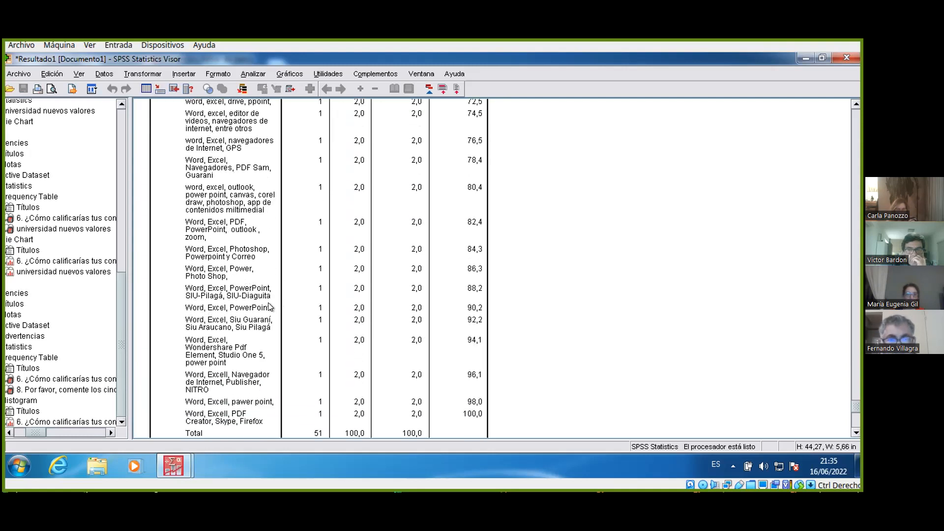
# - Examine the histogram of question 6 on spreadsheet knowledge and return to the question 6 frequency table
pyautogui.scroll(-10, 269, 306)
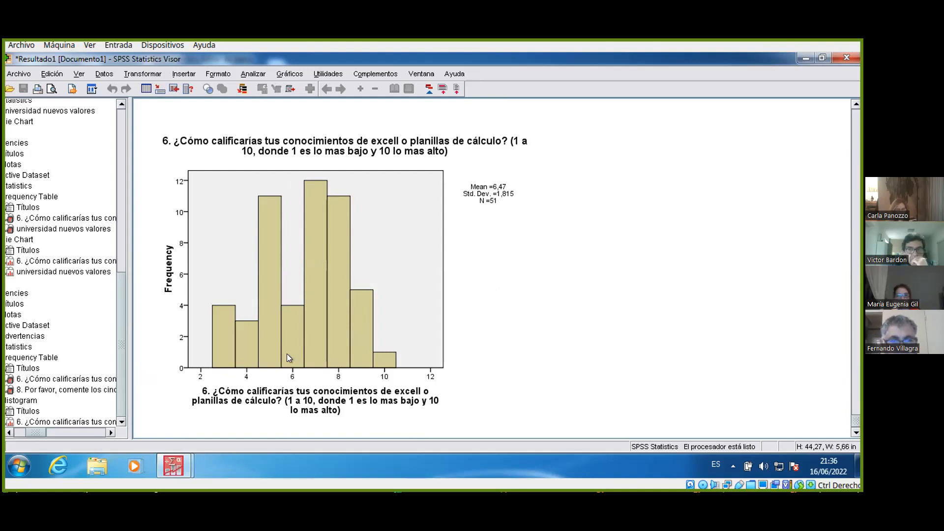
pyautogui.scroll(-1, 287, 352)
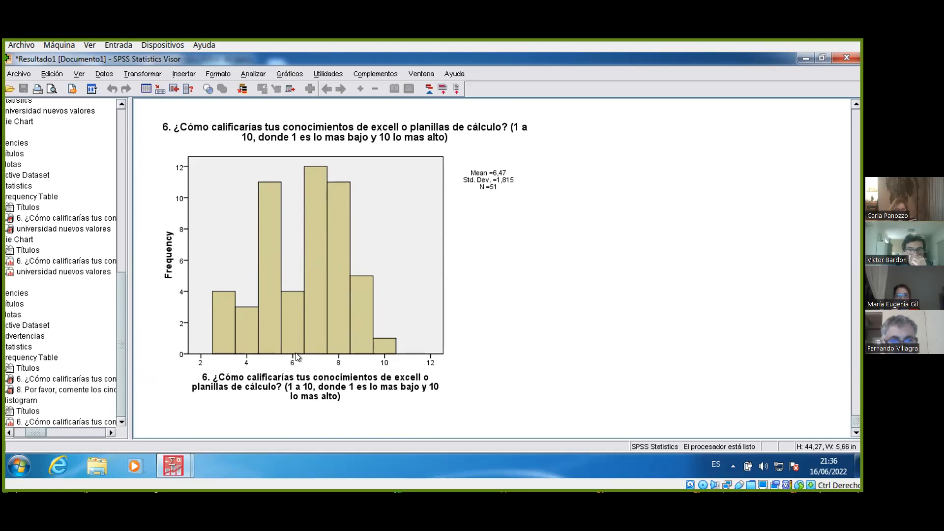
pyautogui.scroll(5, 297, 356)
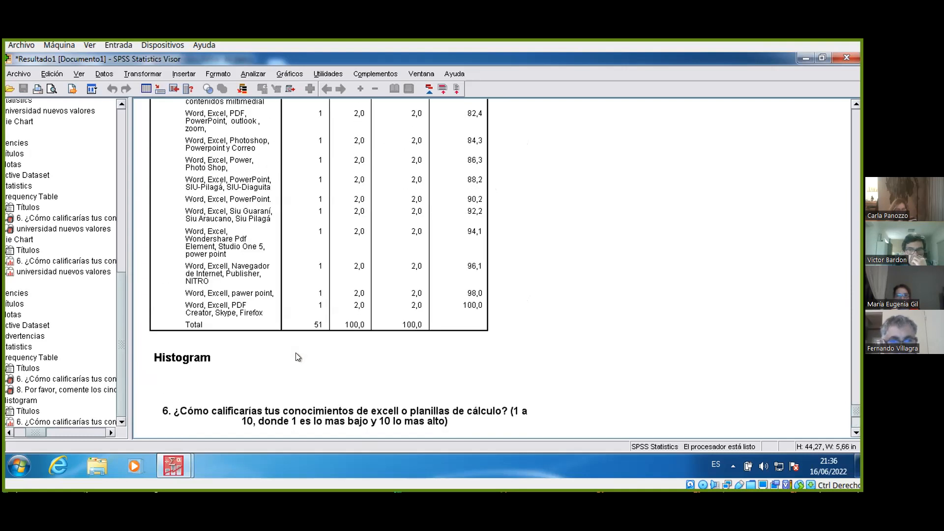
pyautogui.scroll(10, 297, 356)
pyautogui.scroll(10, 296, 352)
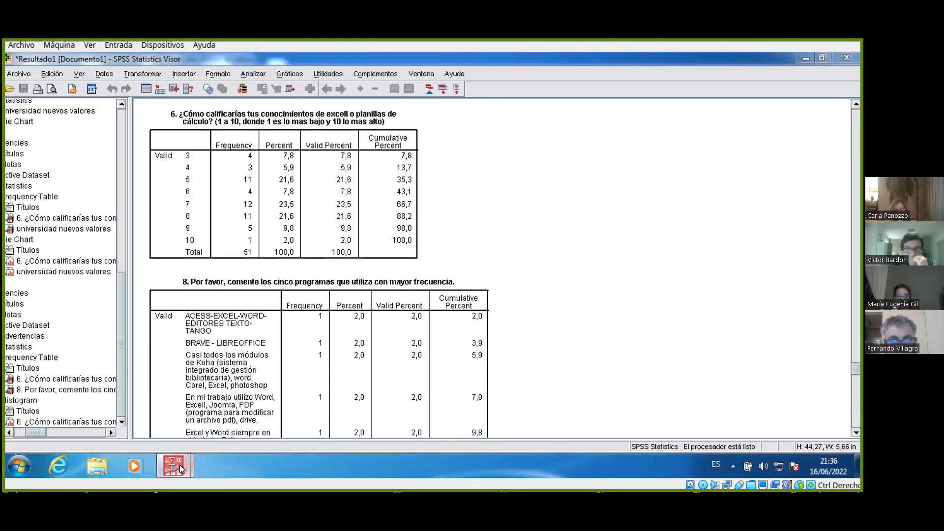
pyautogui.moveTo(179, 465)
pyautogui.click(131, 394)
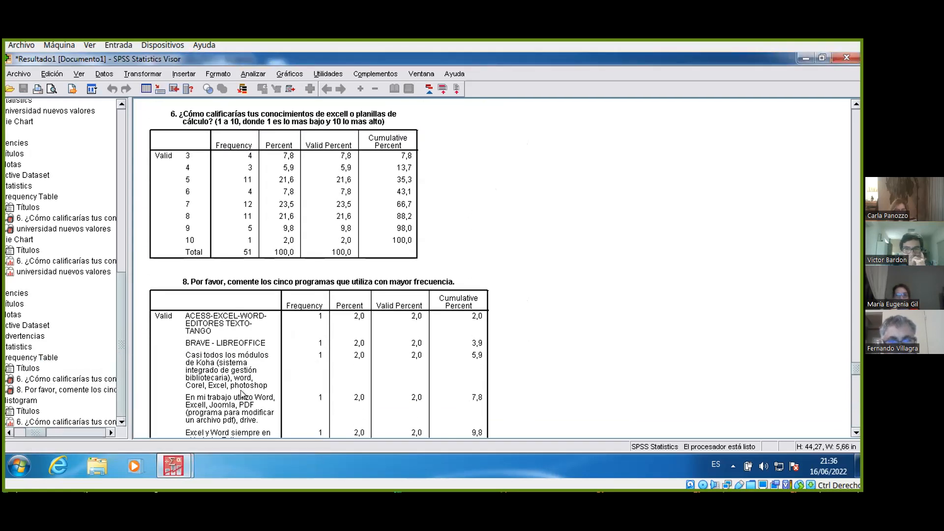